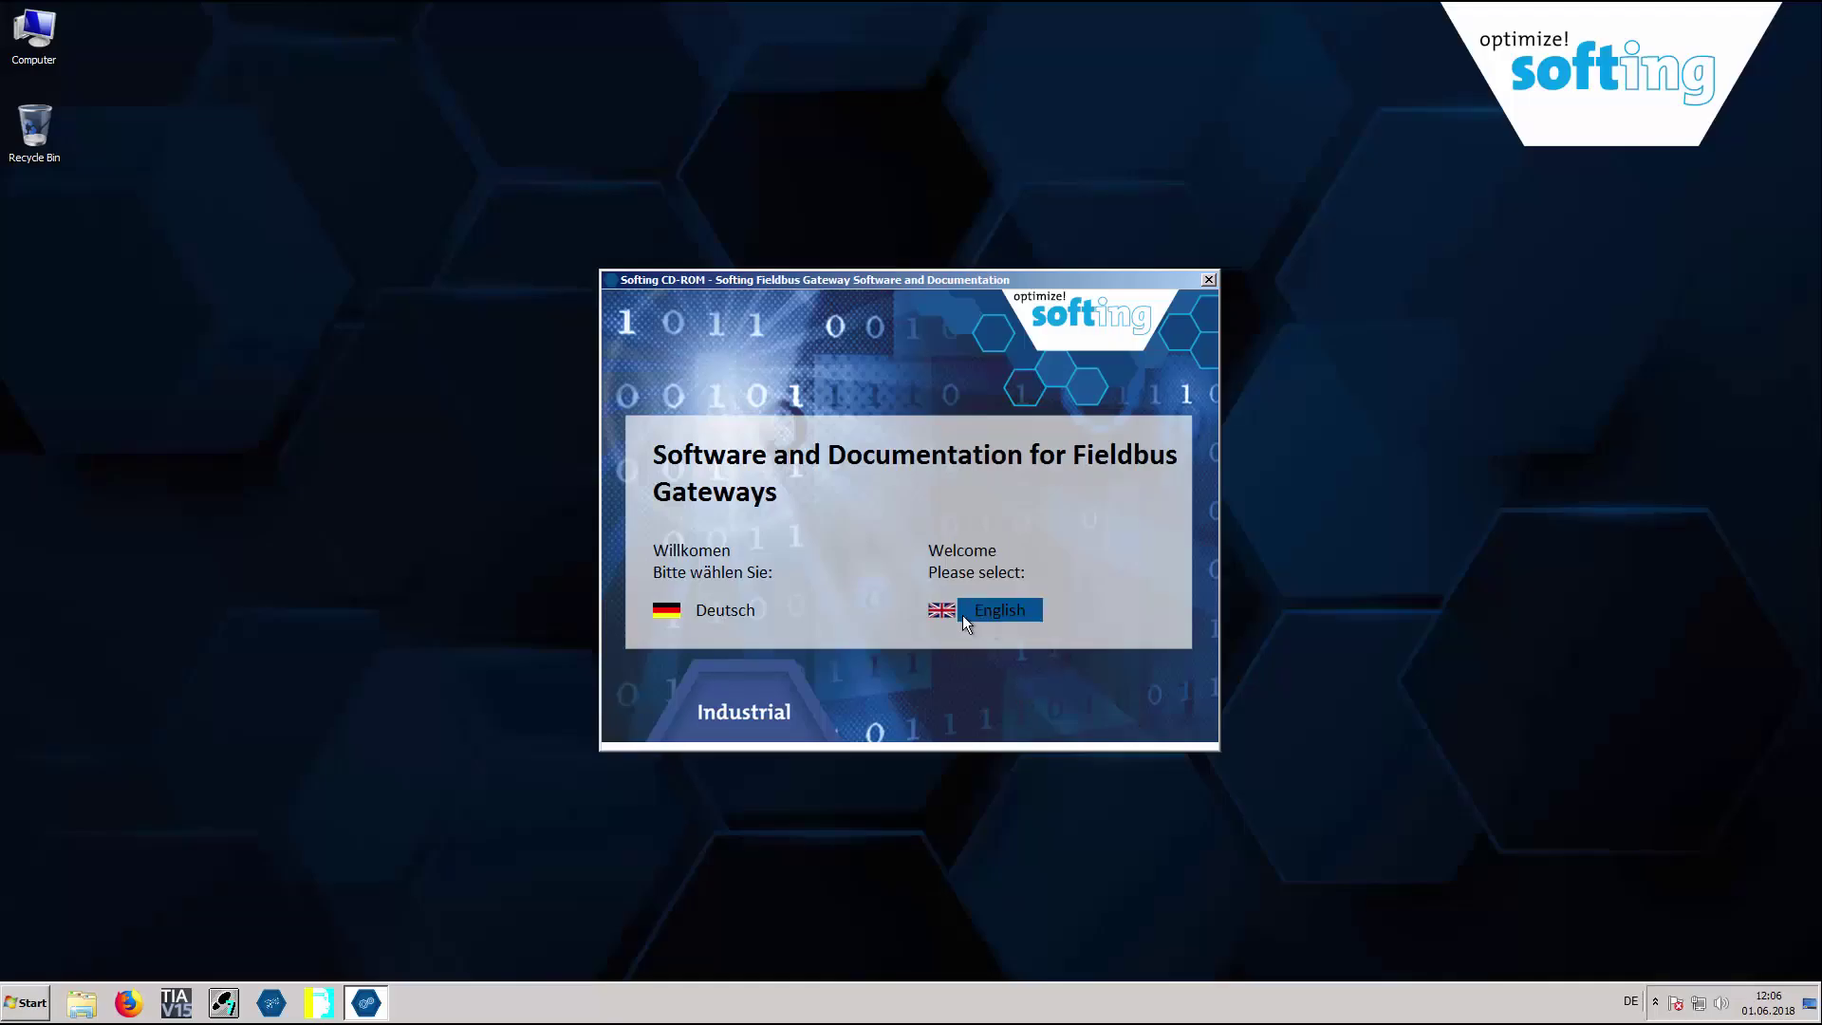
Step: Switch the Softing launcher to English and open the pnGate PA software installation page
left_click(963, 618)
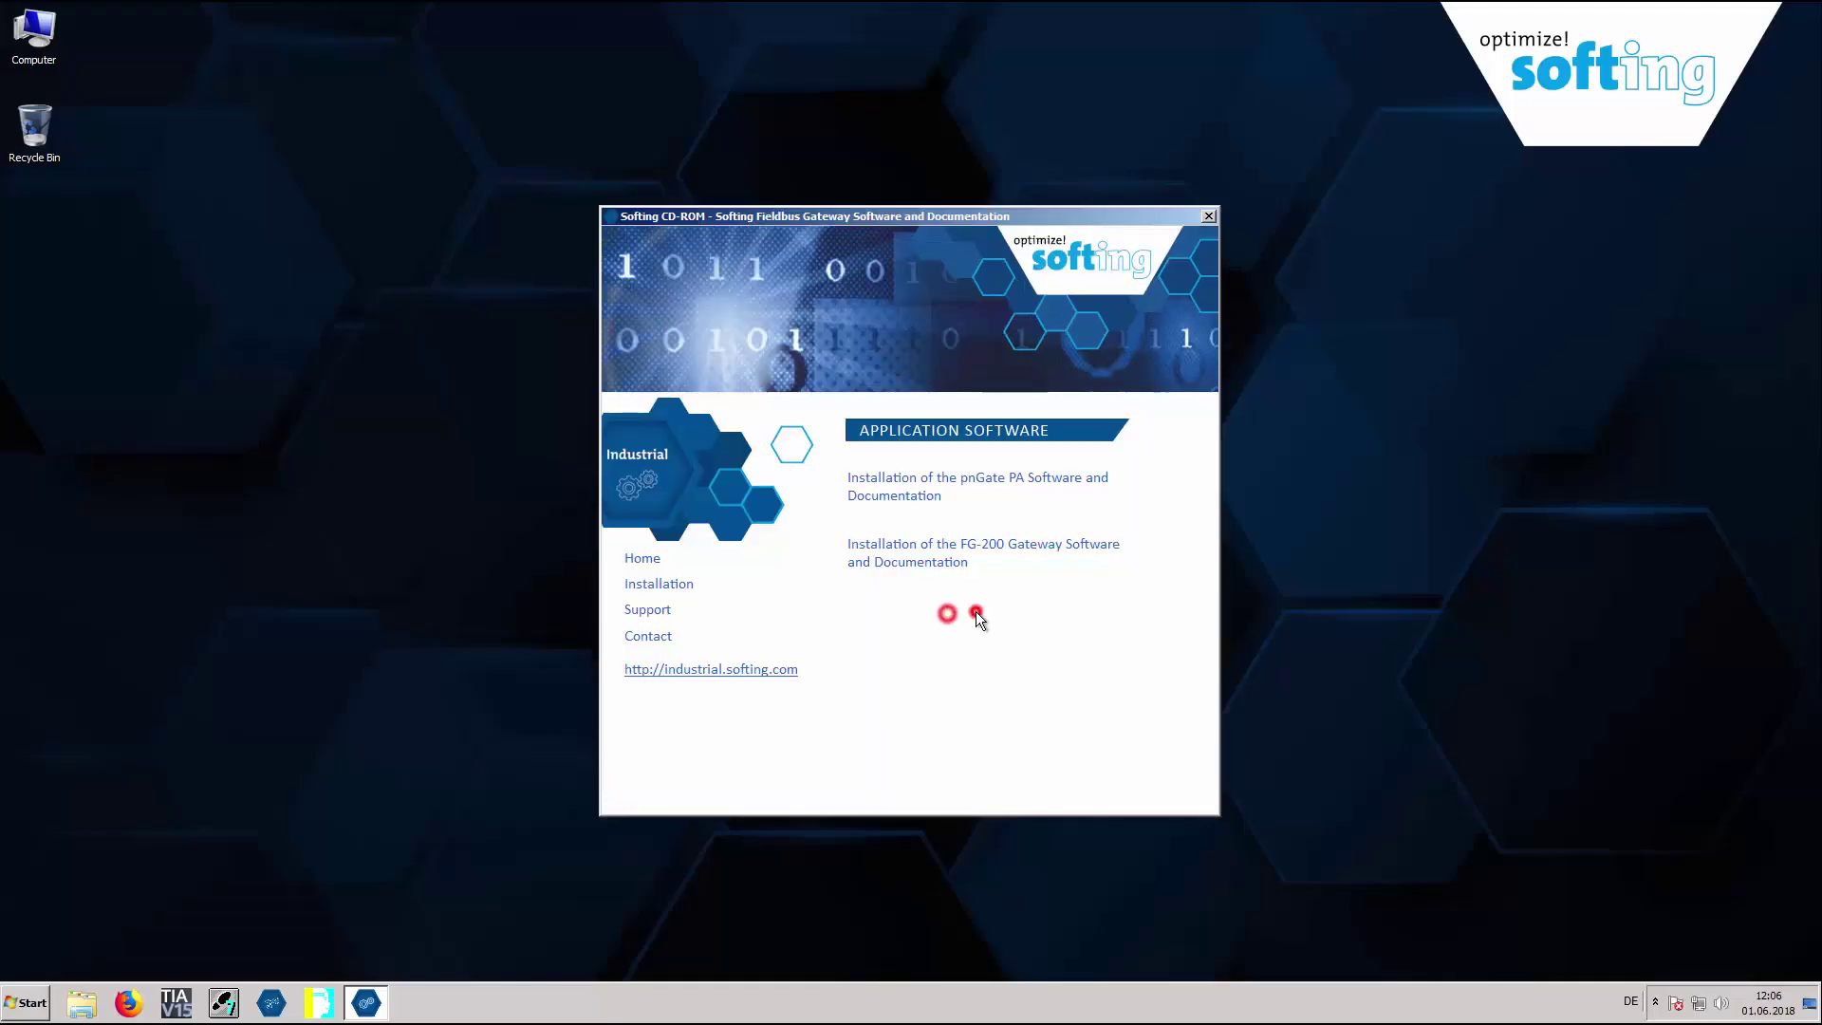
left_click(938, 485)
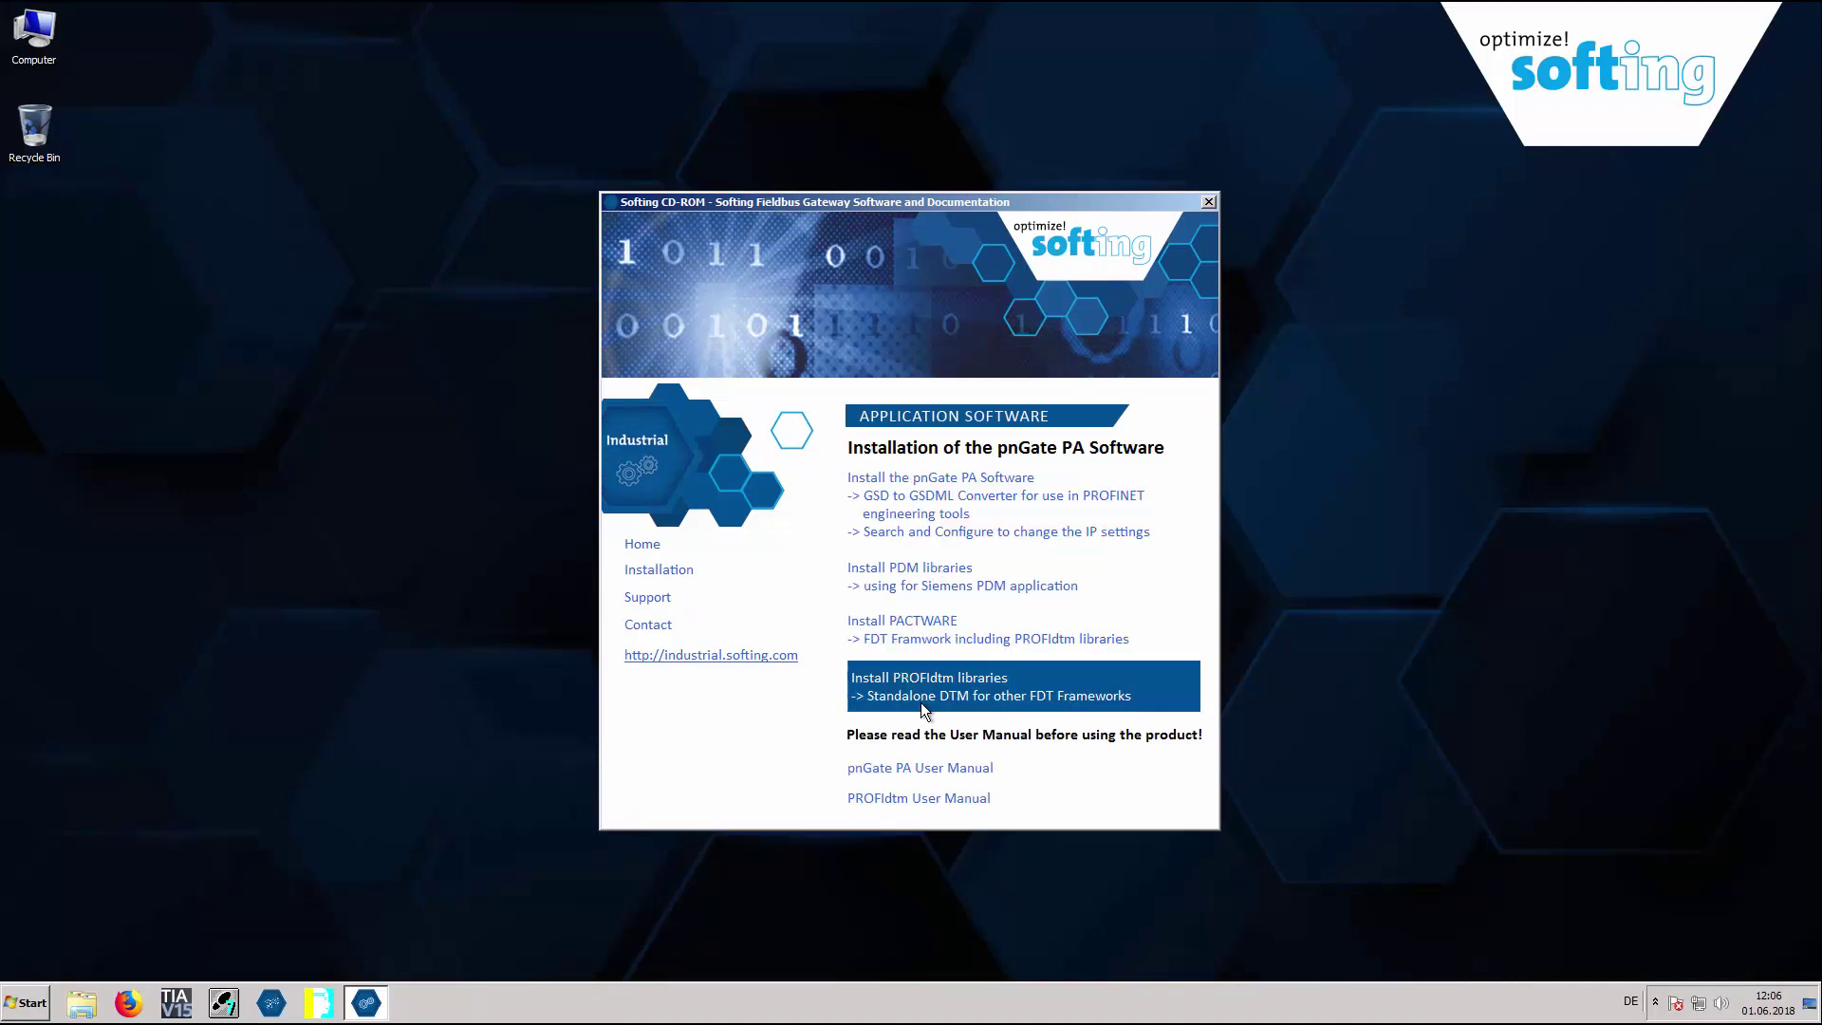
left_click(1208, 202)
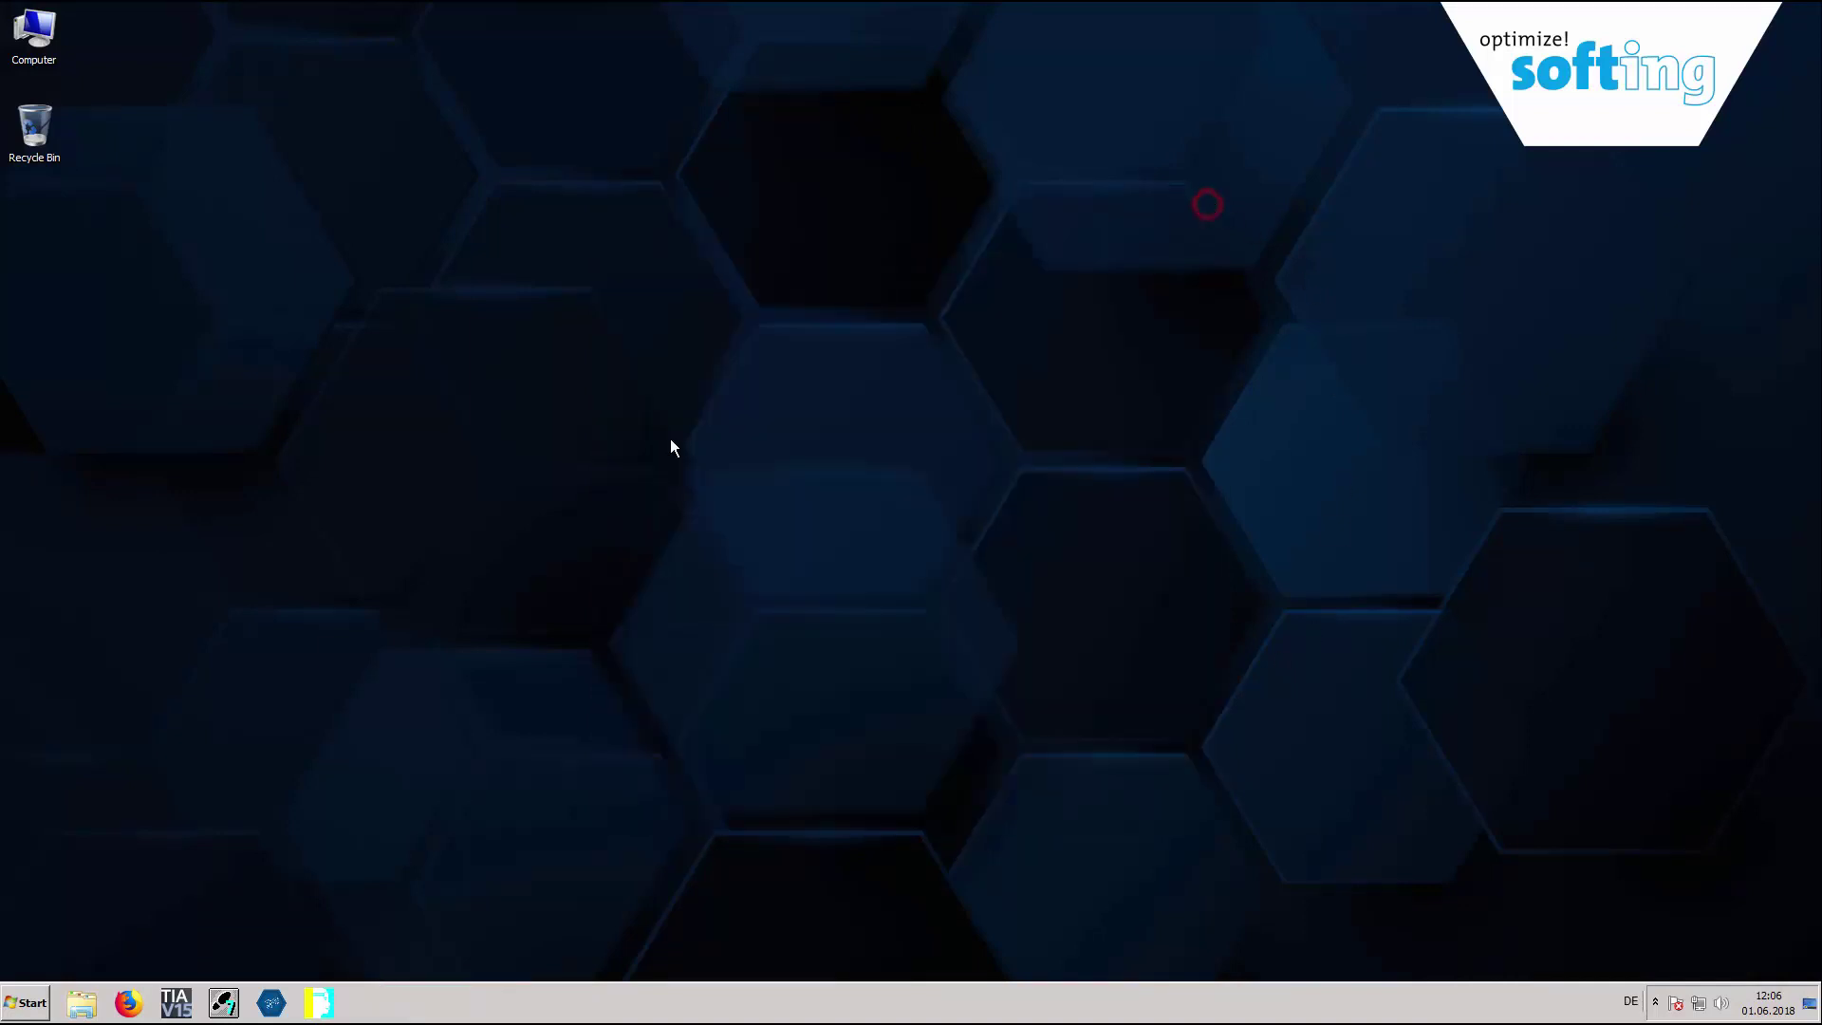
left_click(270, 1006)
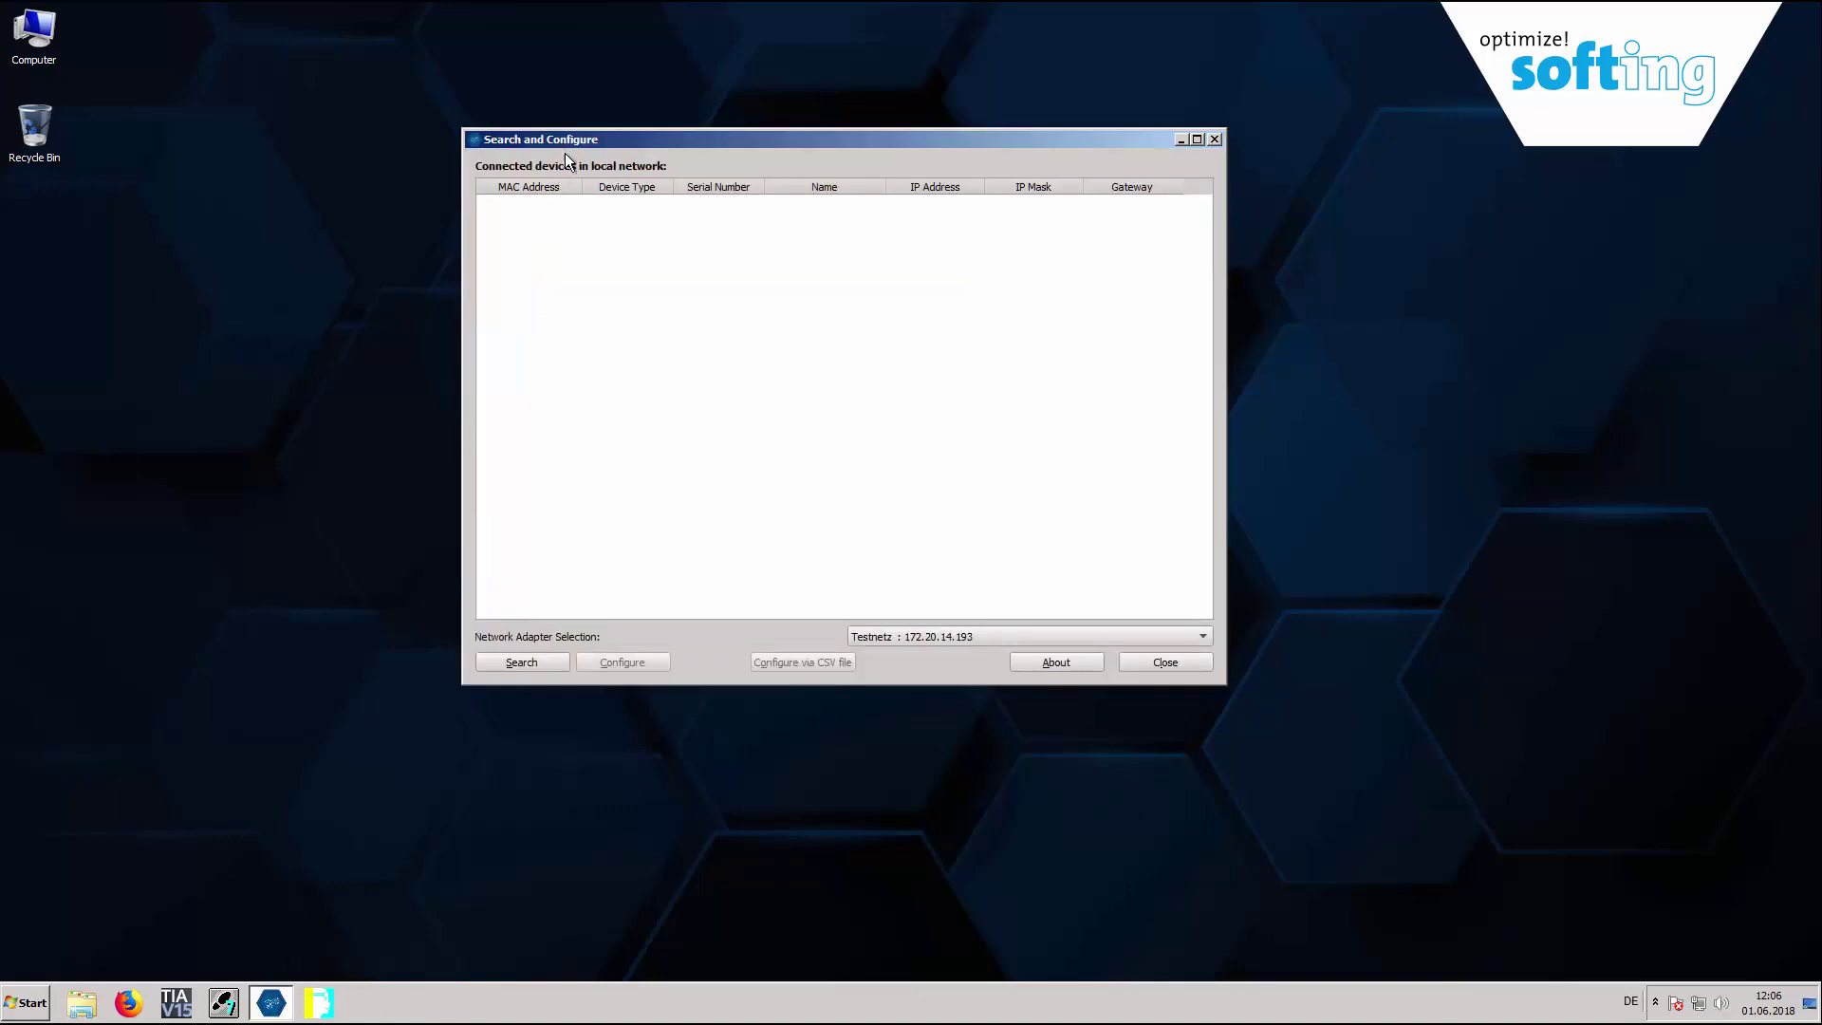
left_click(522, 663)
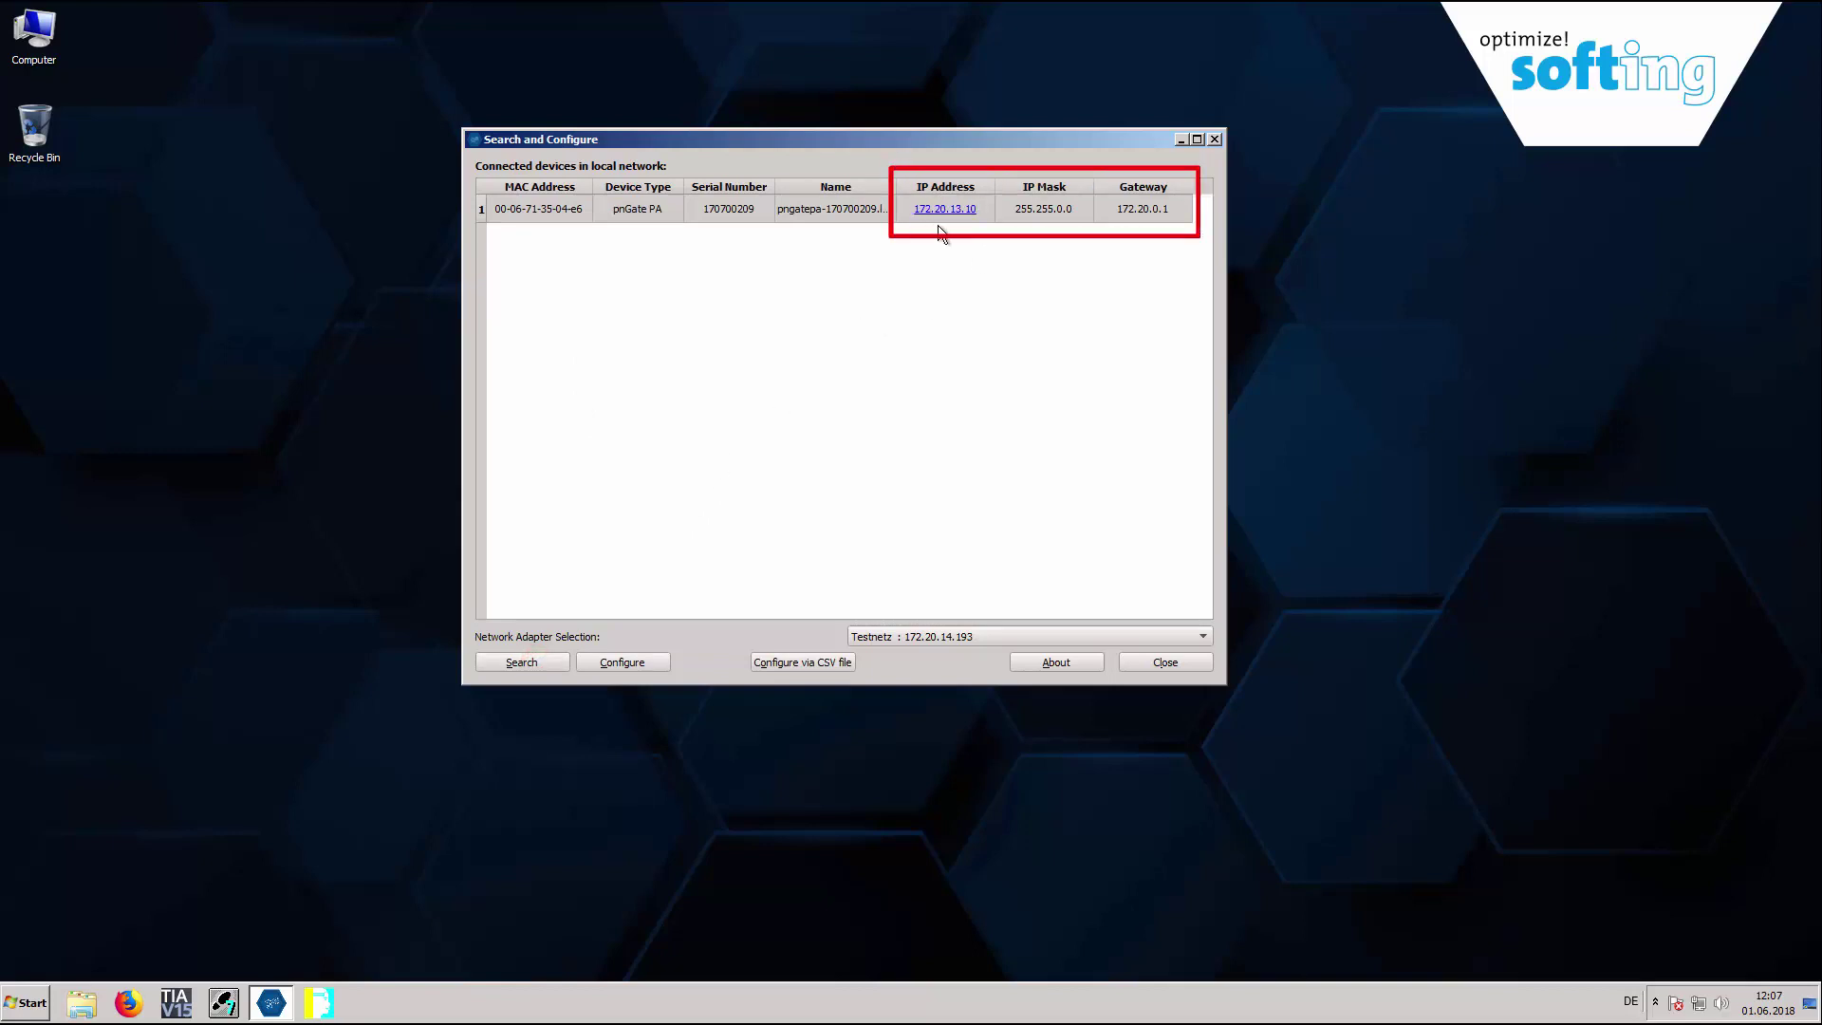
left_click(1161, 662)
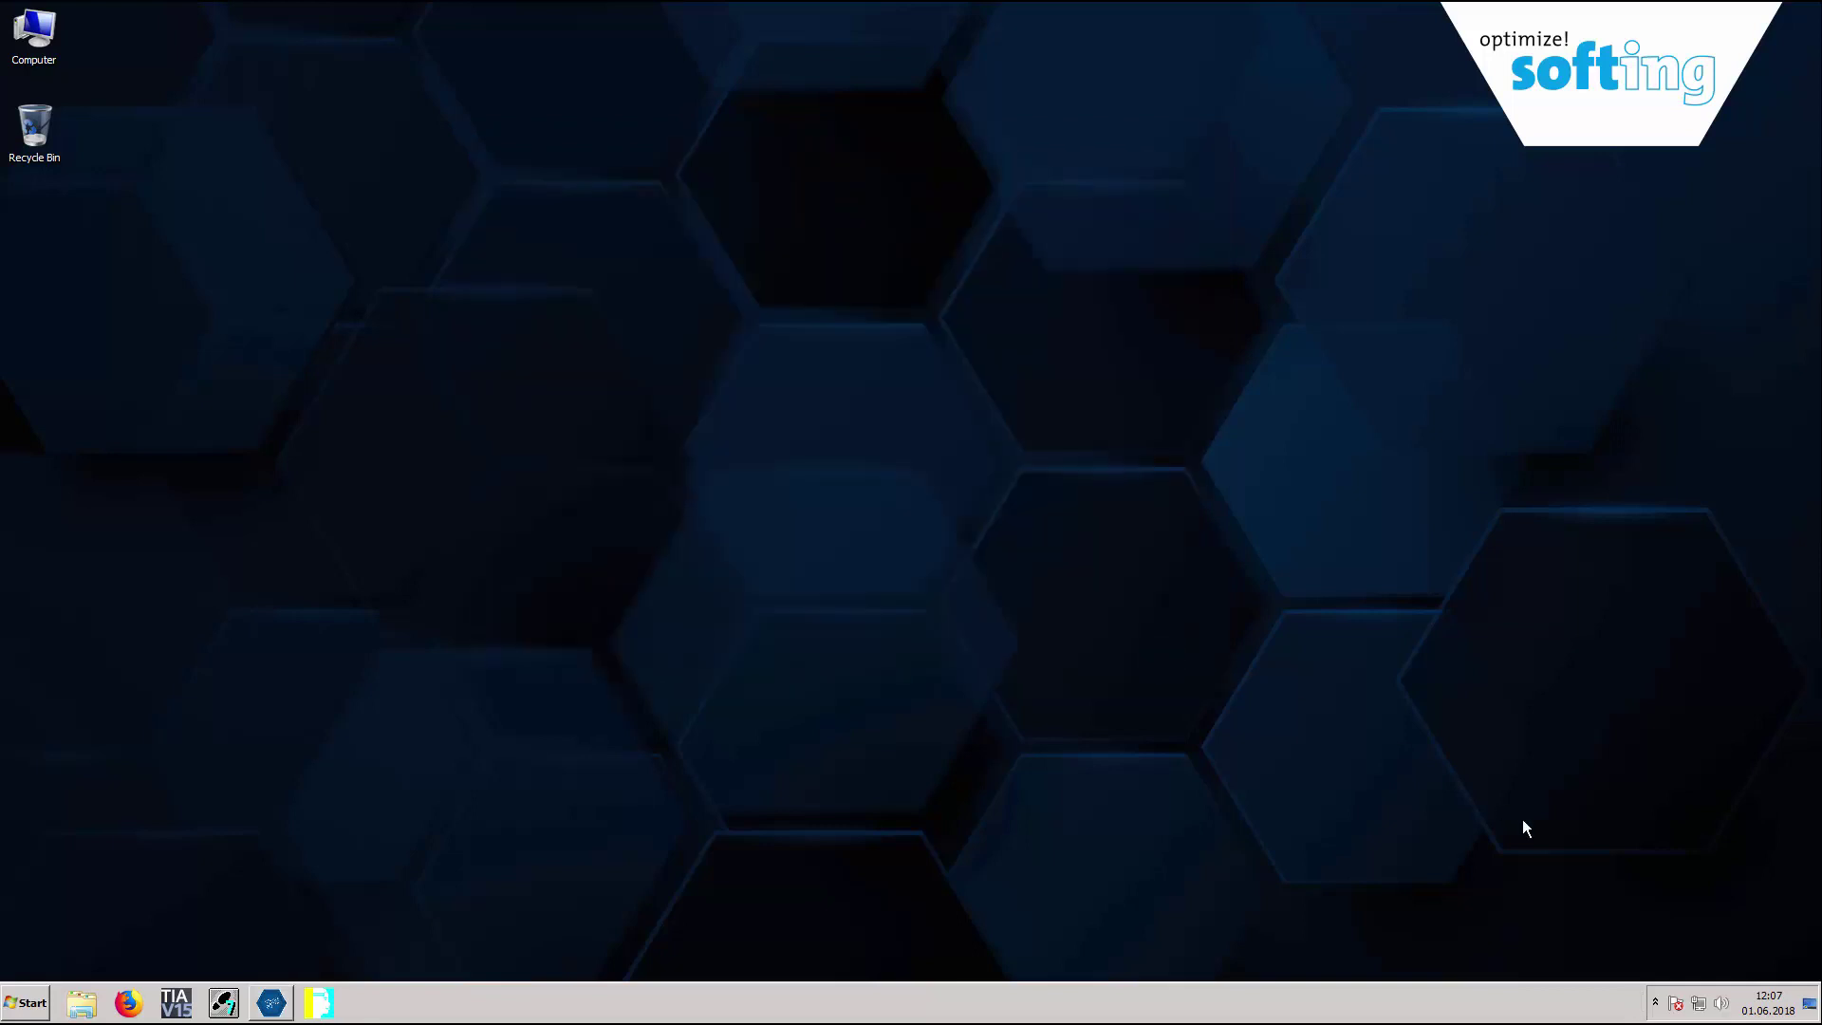
right_click(1698, 1002)
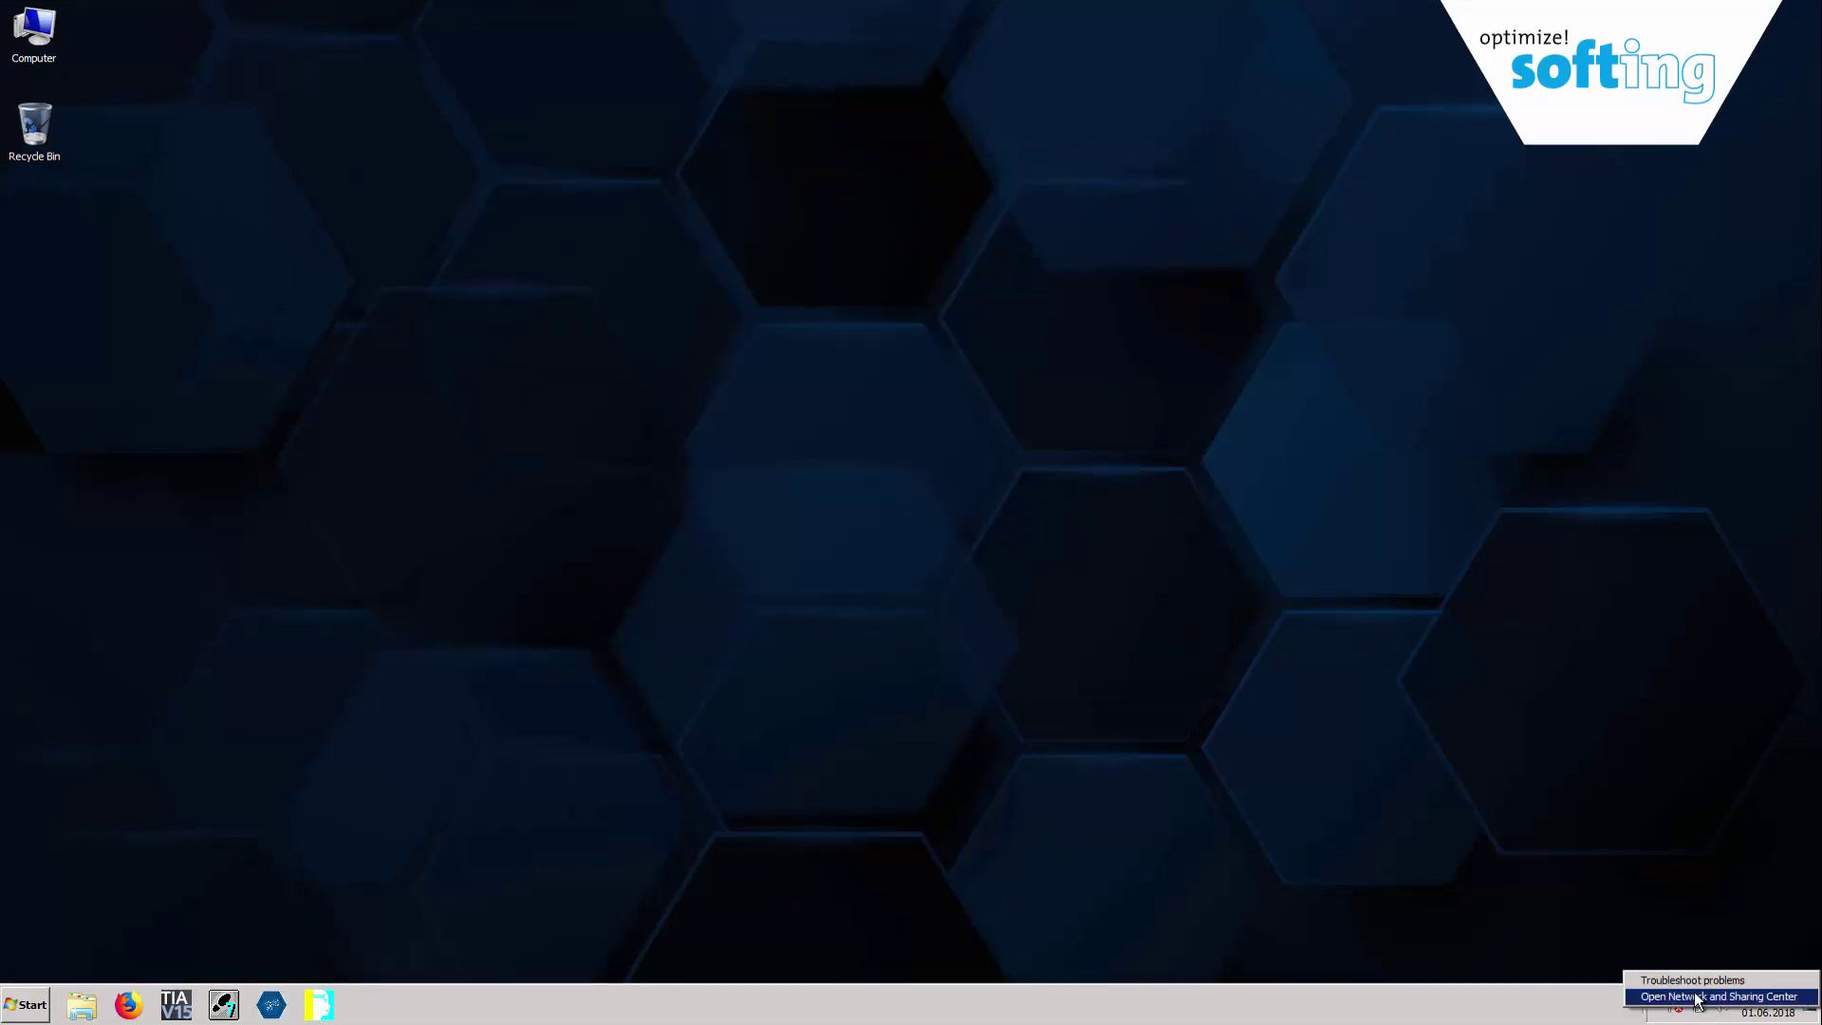
left_click(1698, 998)
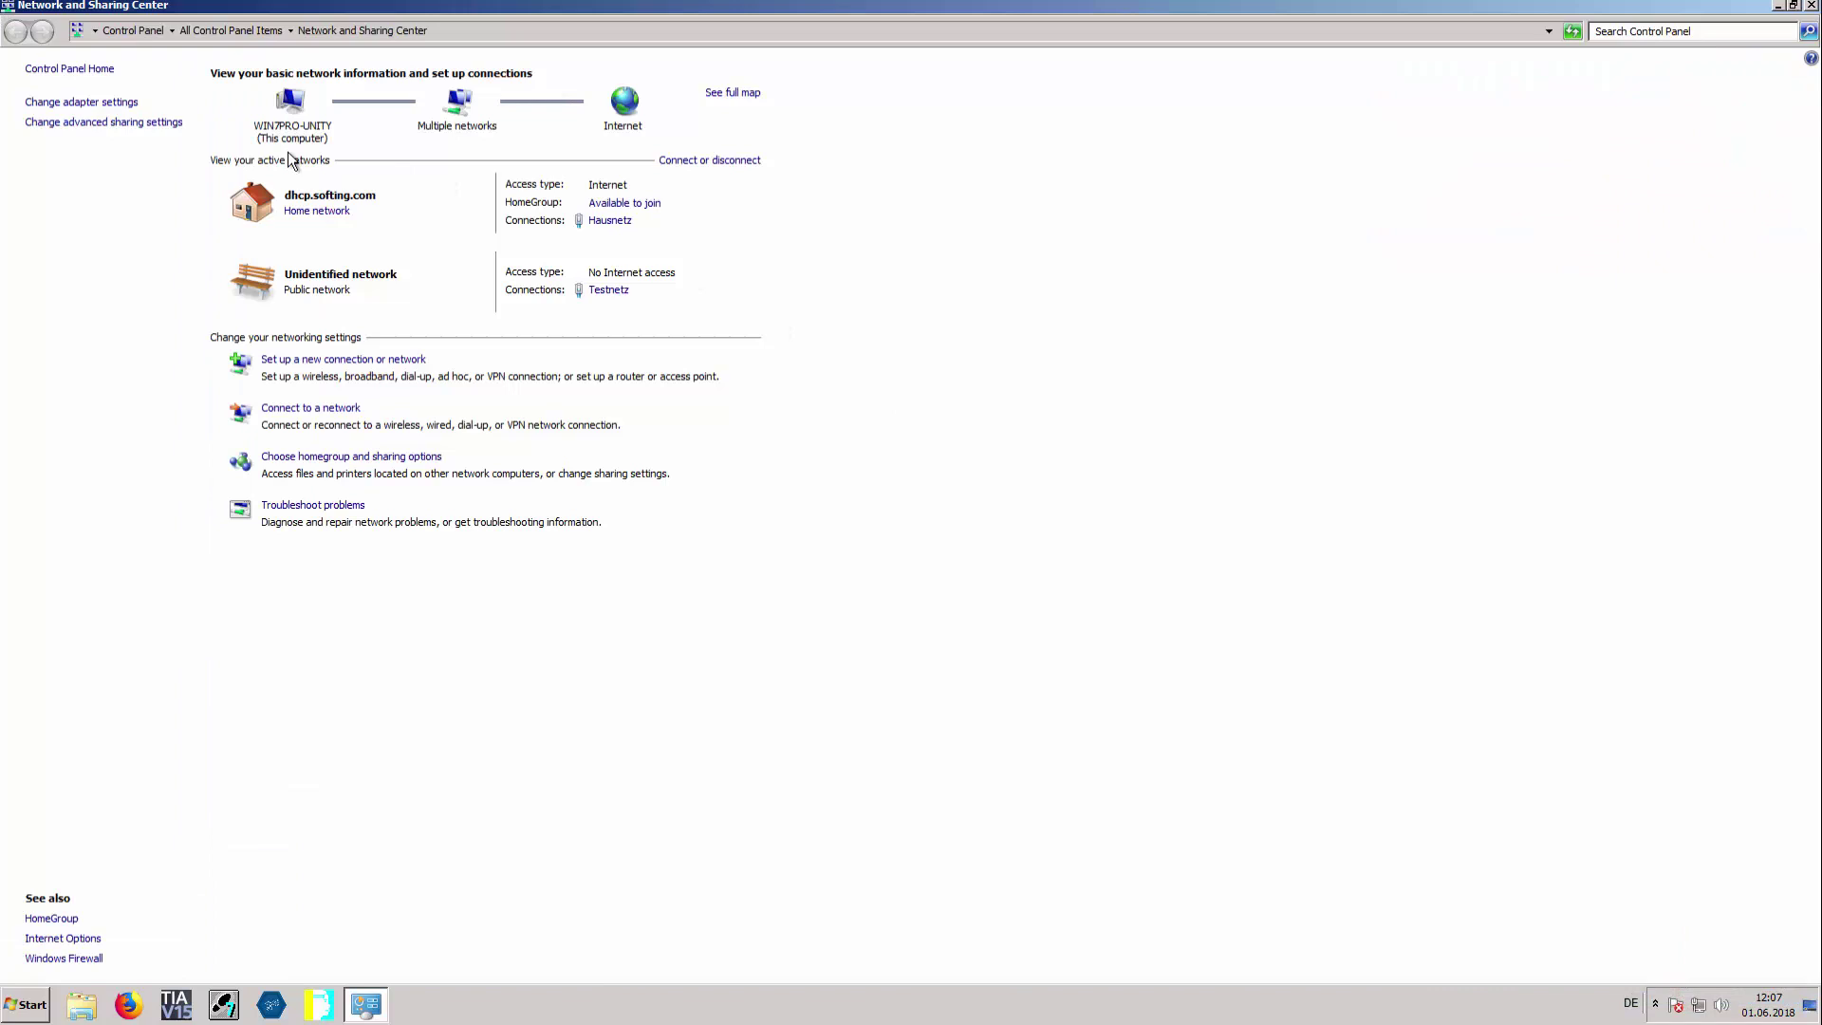
left_click(122, 111)
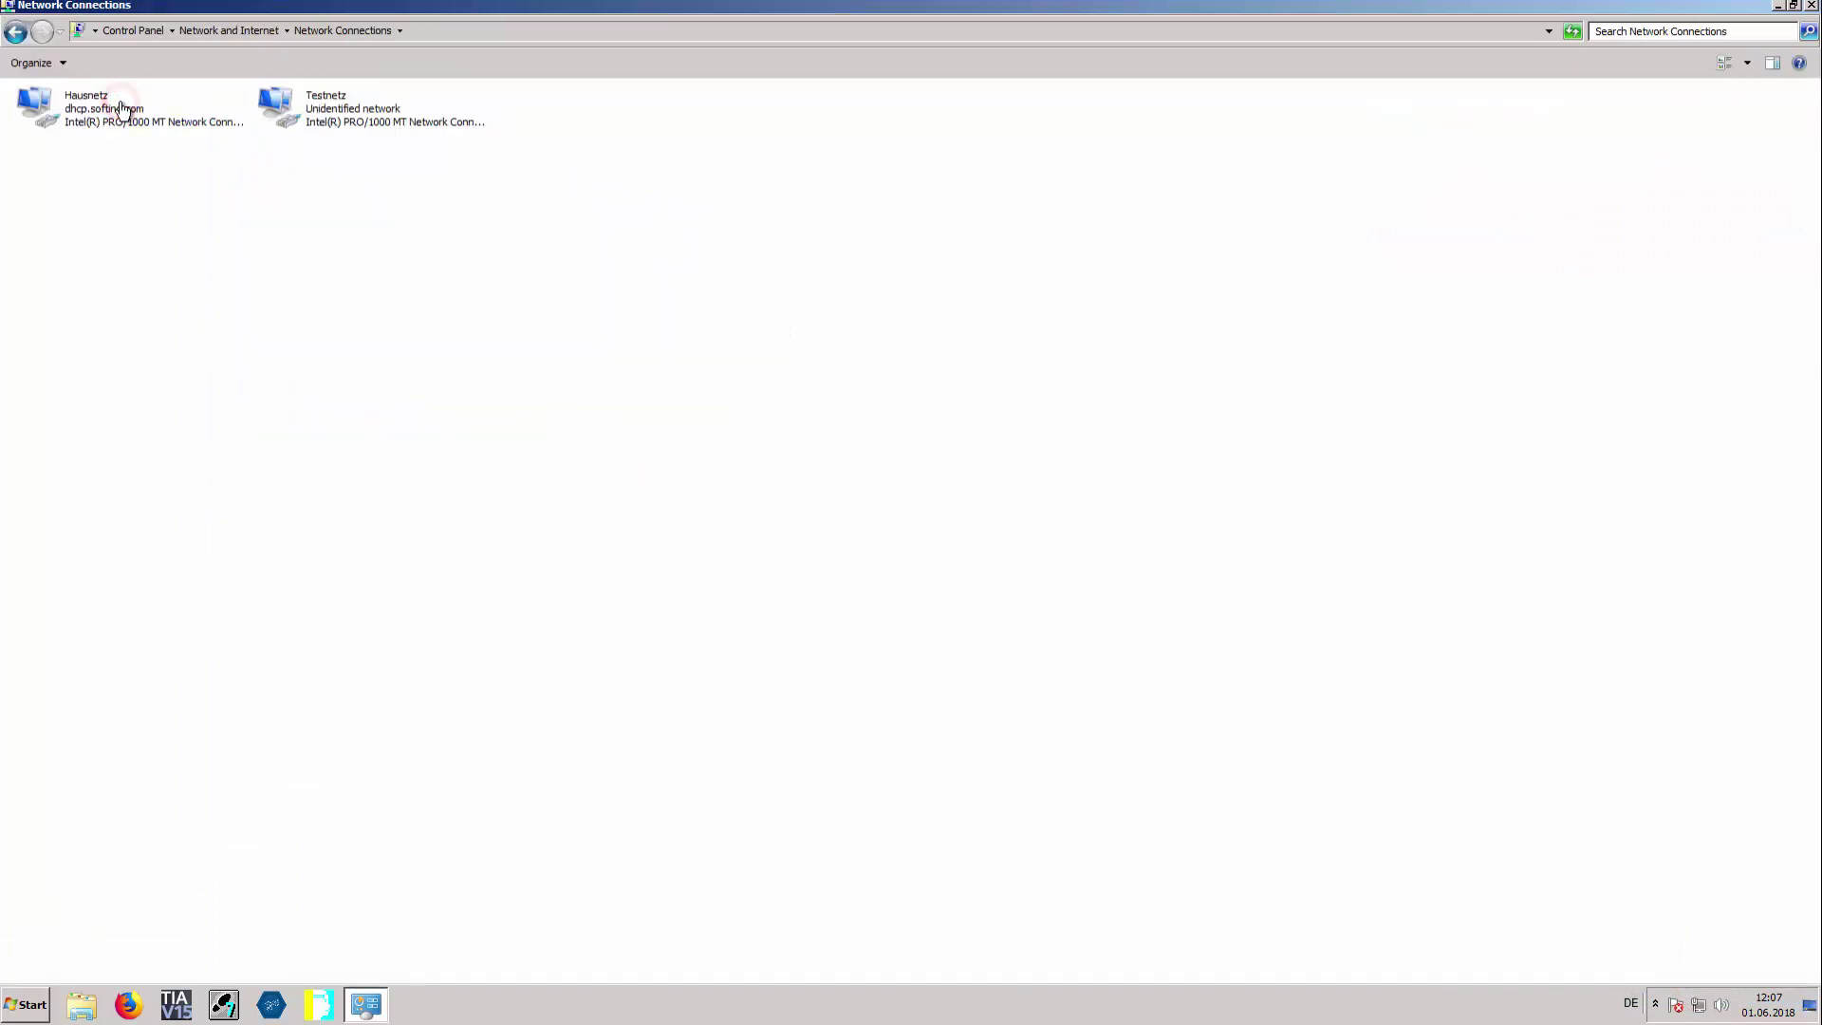
right_click(322, 107)
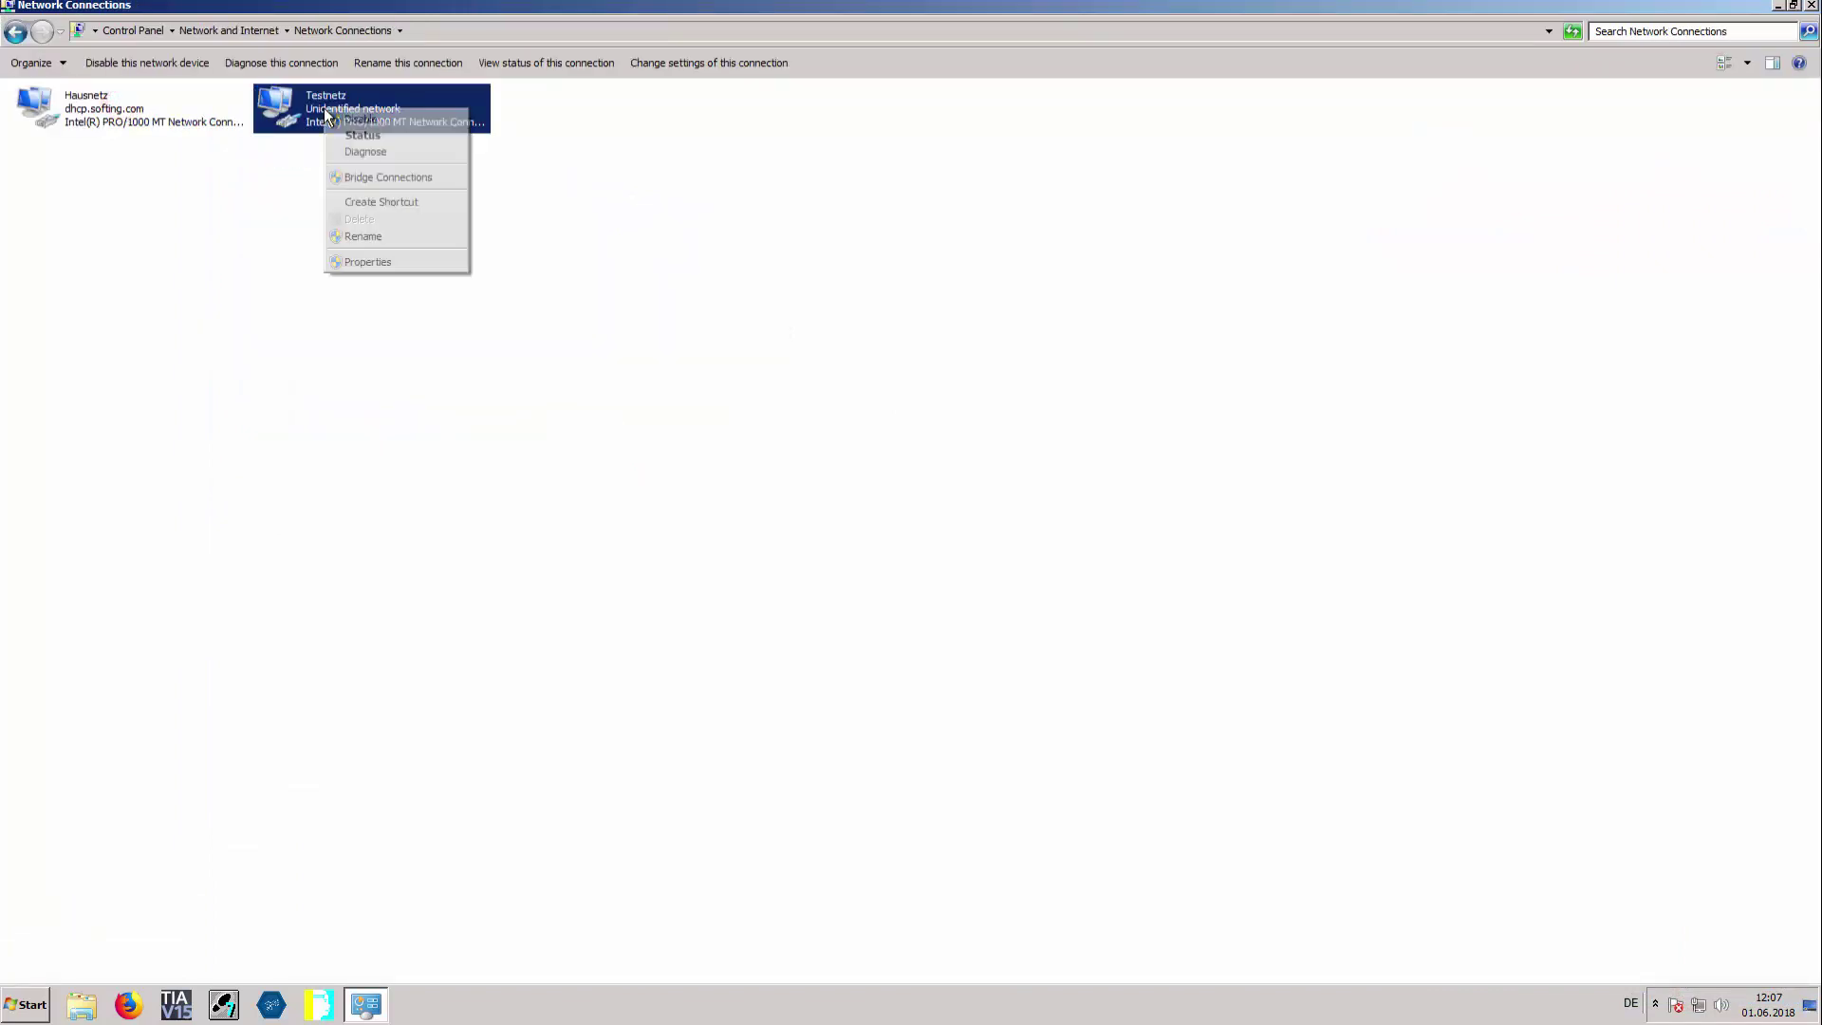
left_click(395, 262)
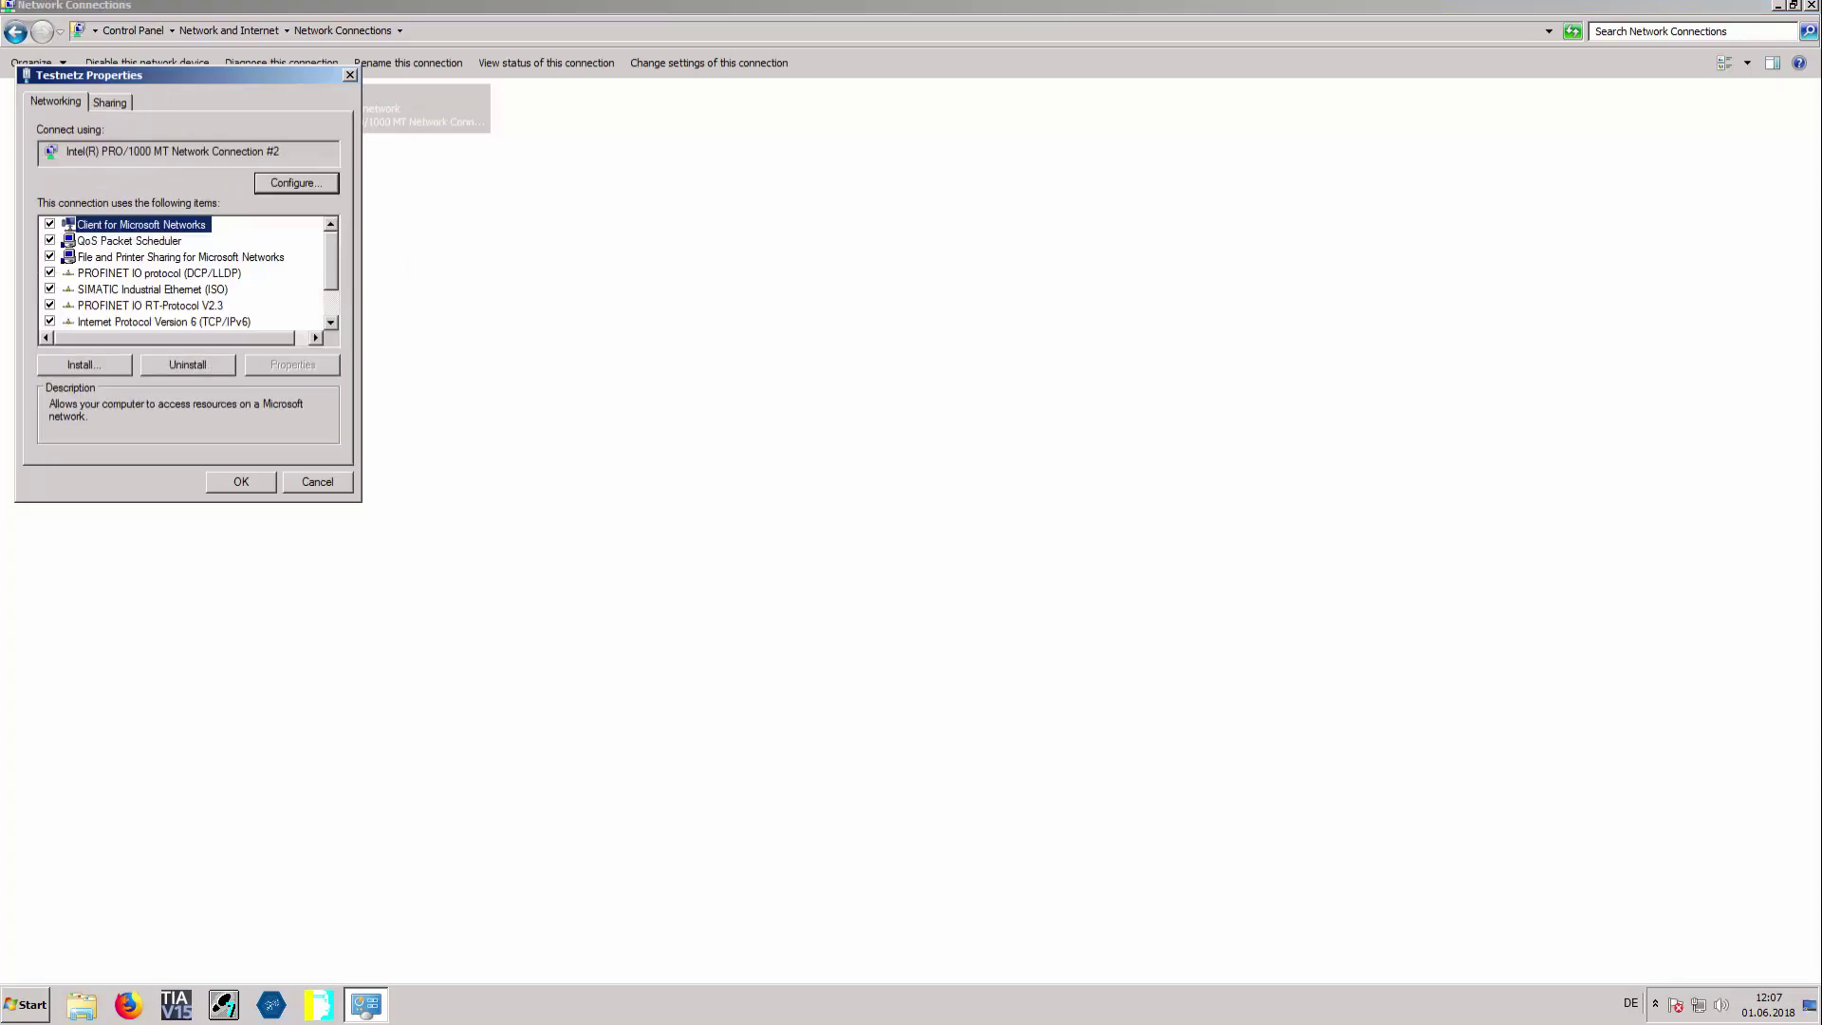
left_click_drag(251, 75, 528, 184)
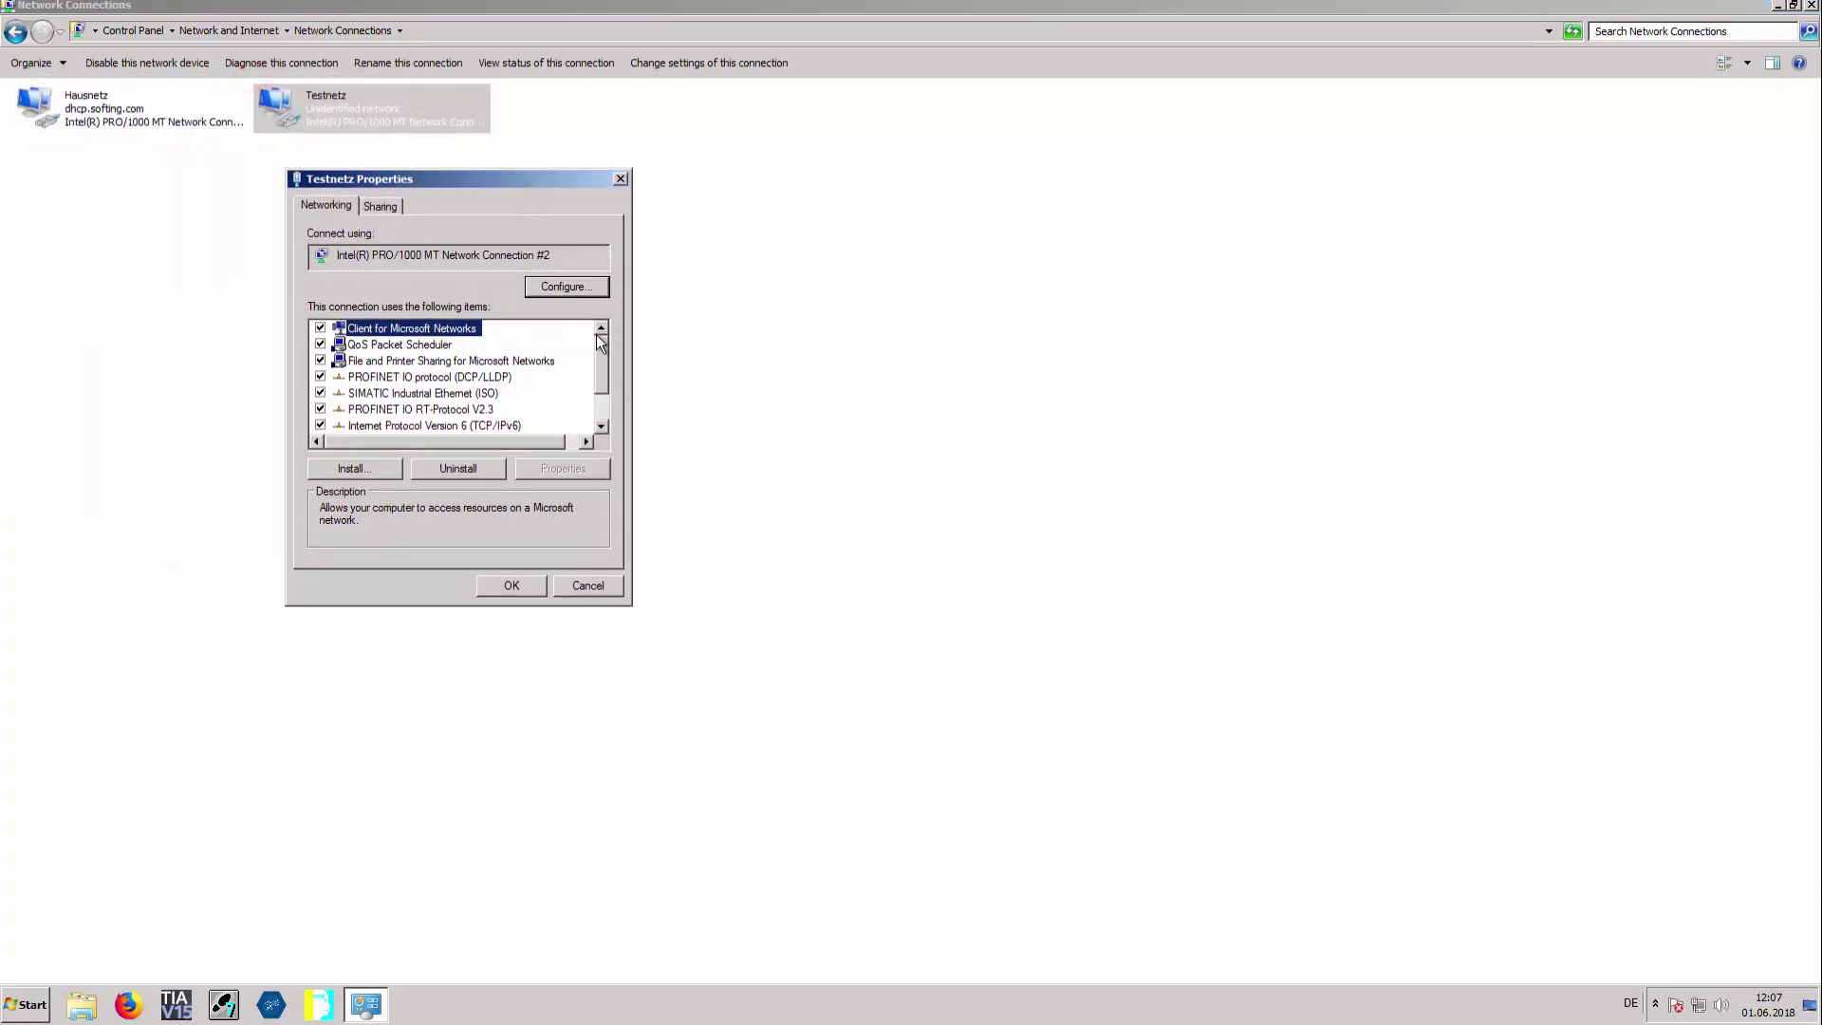
left_click_drag(600, 337, 604, 411)
left_click(518, 392)
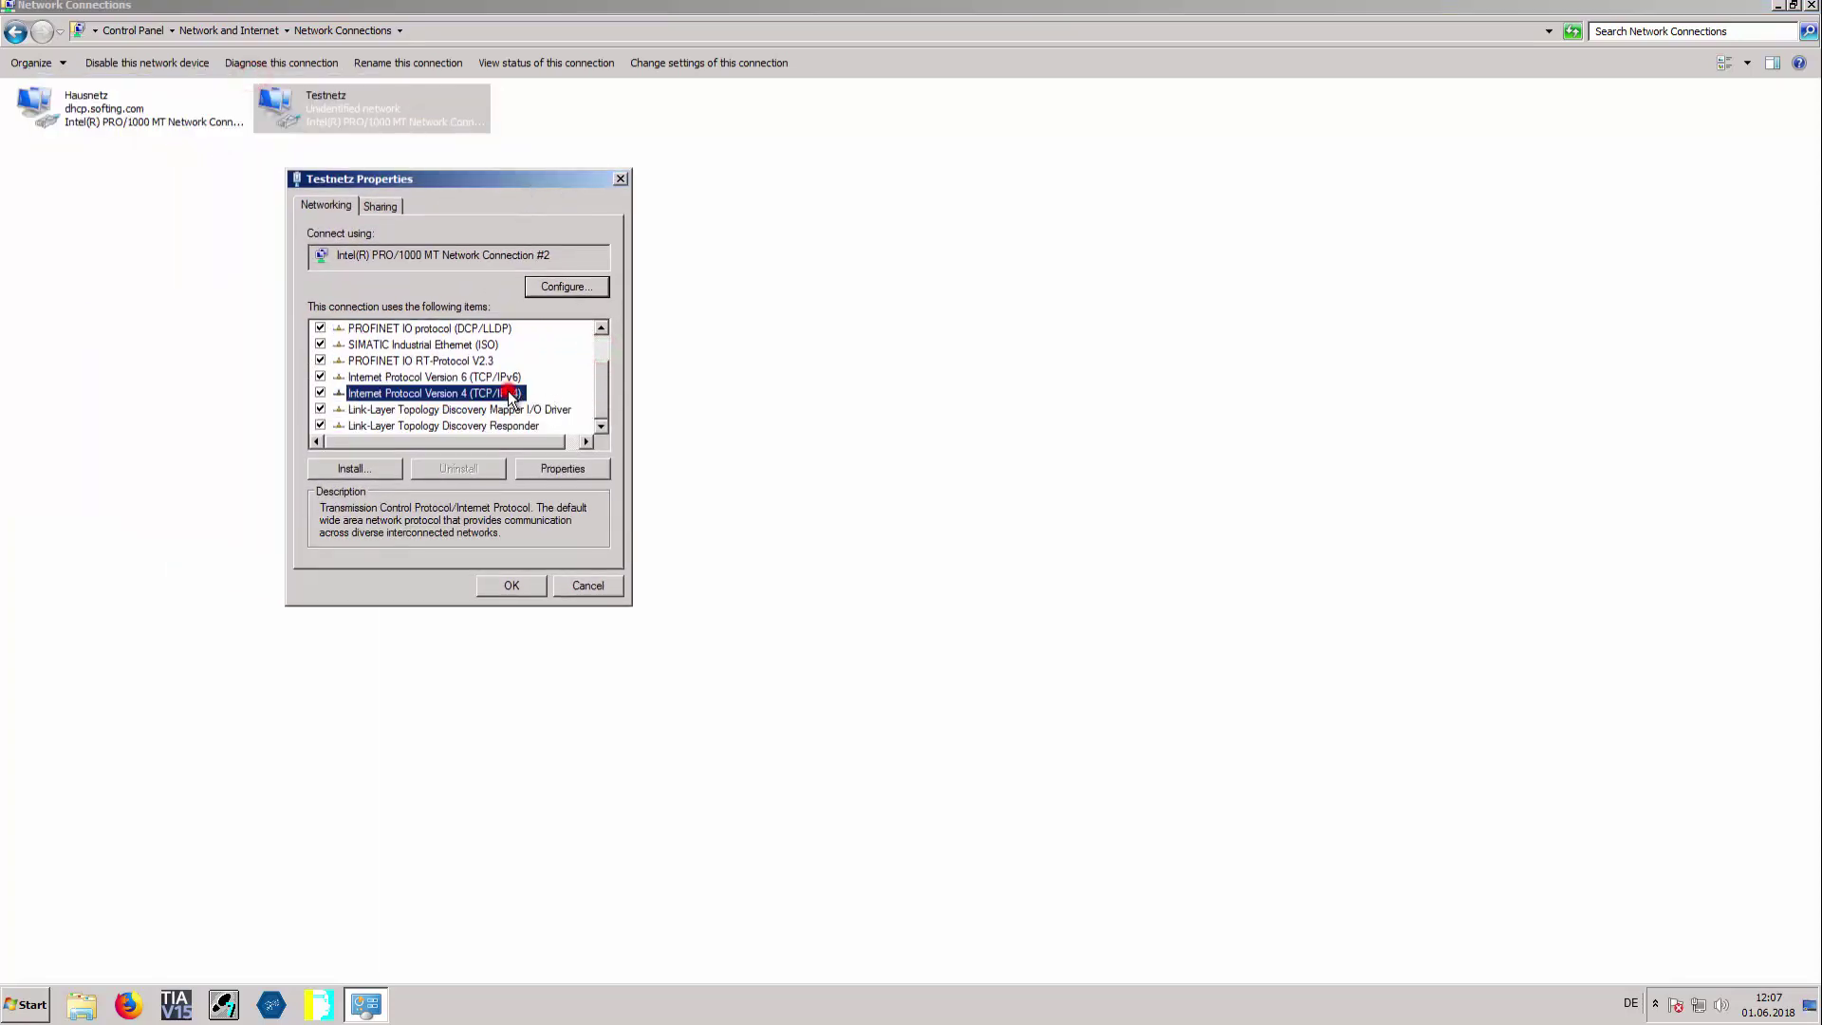
double_click(503, 393)
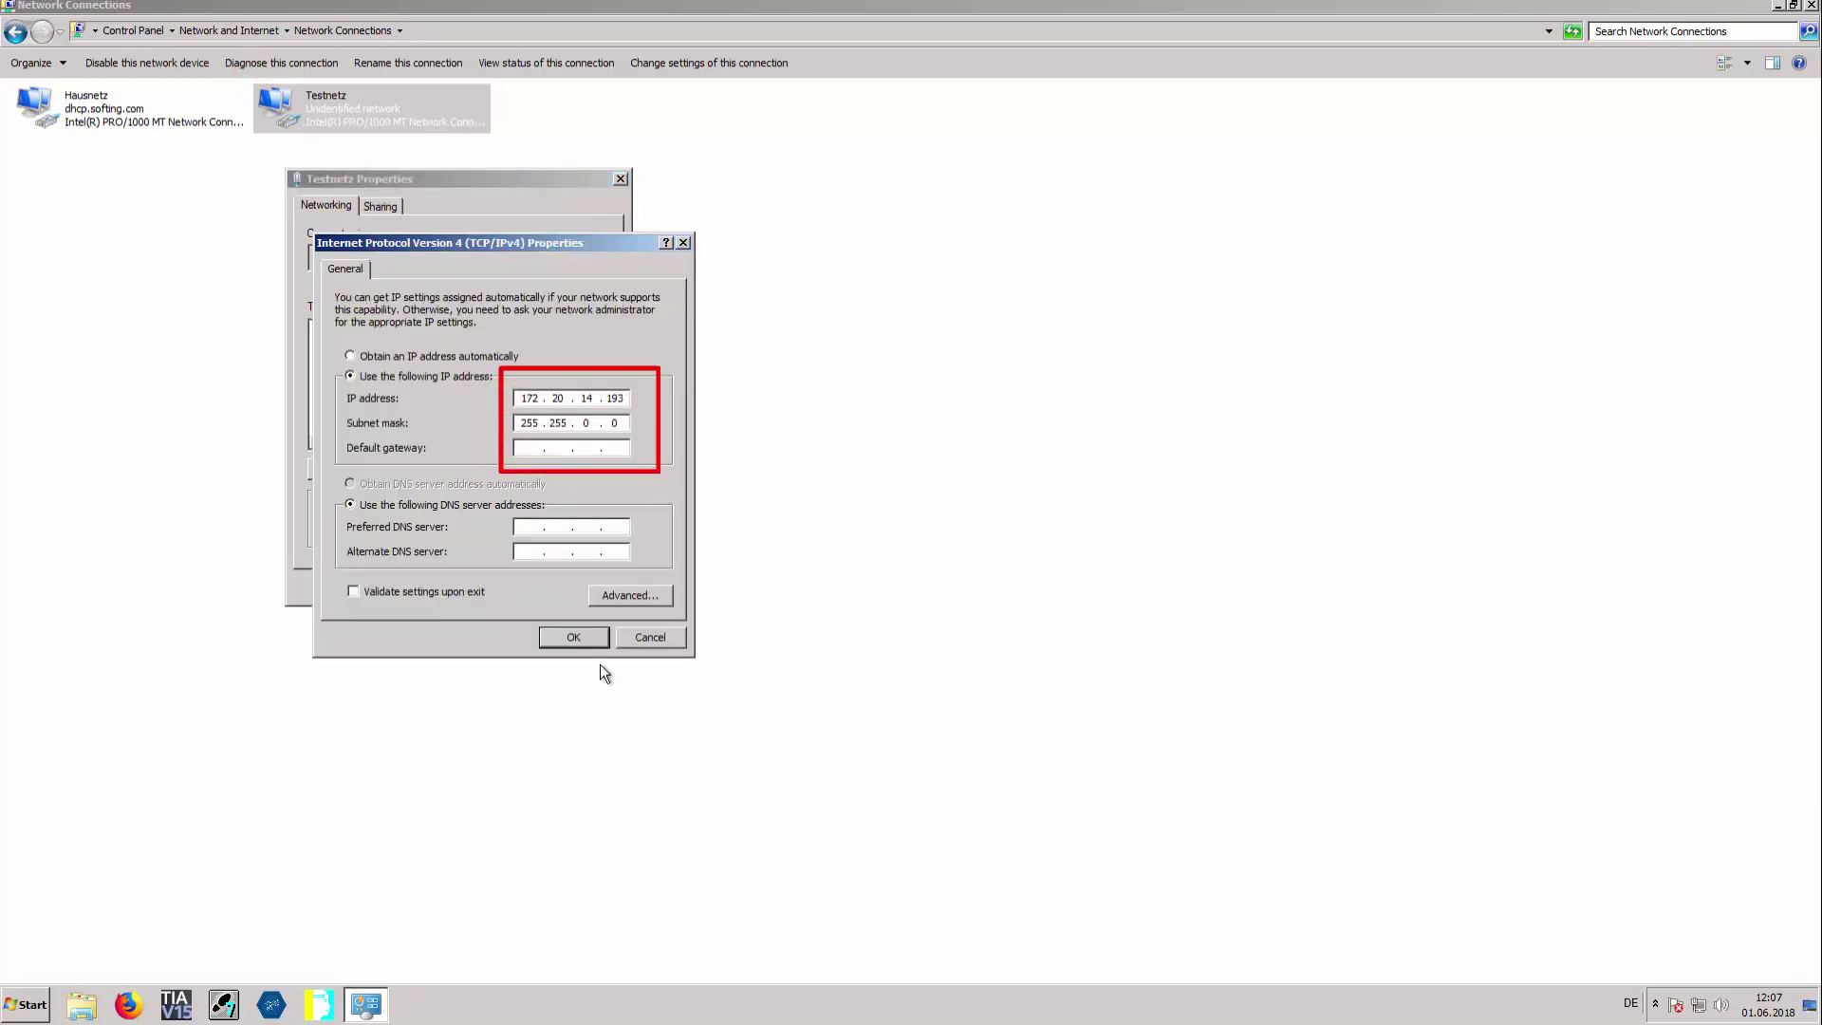
left_click(572, 641)
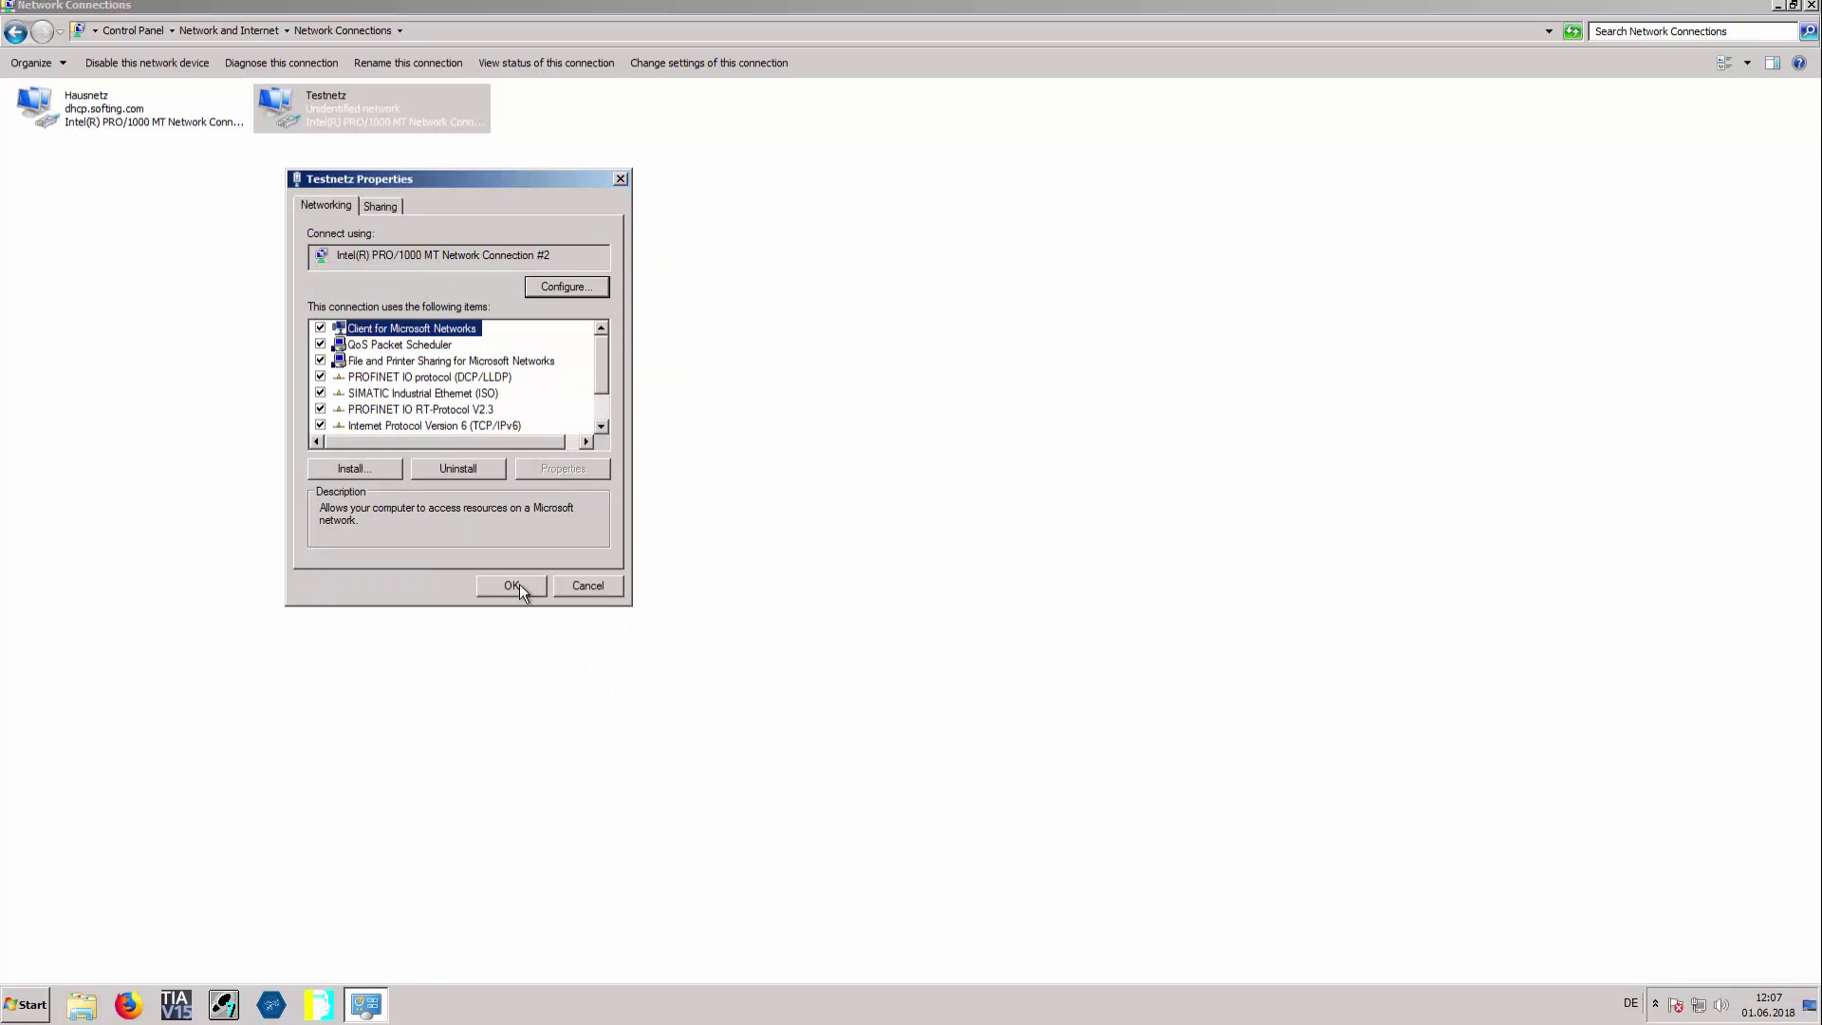
left_click(515, 586)
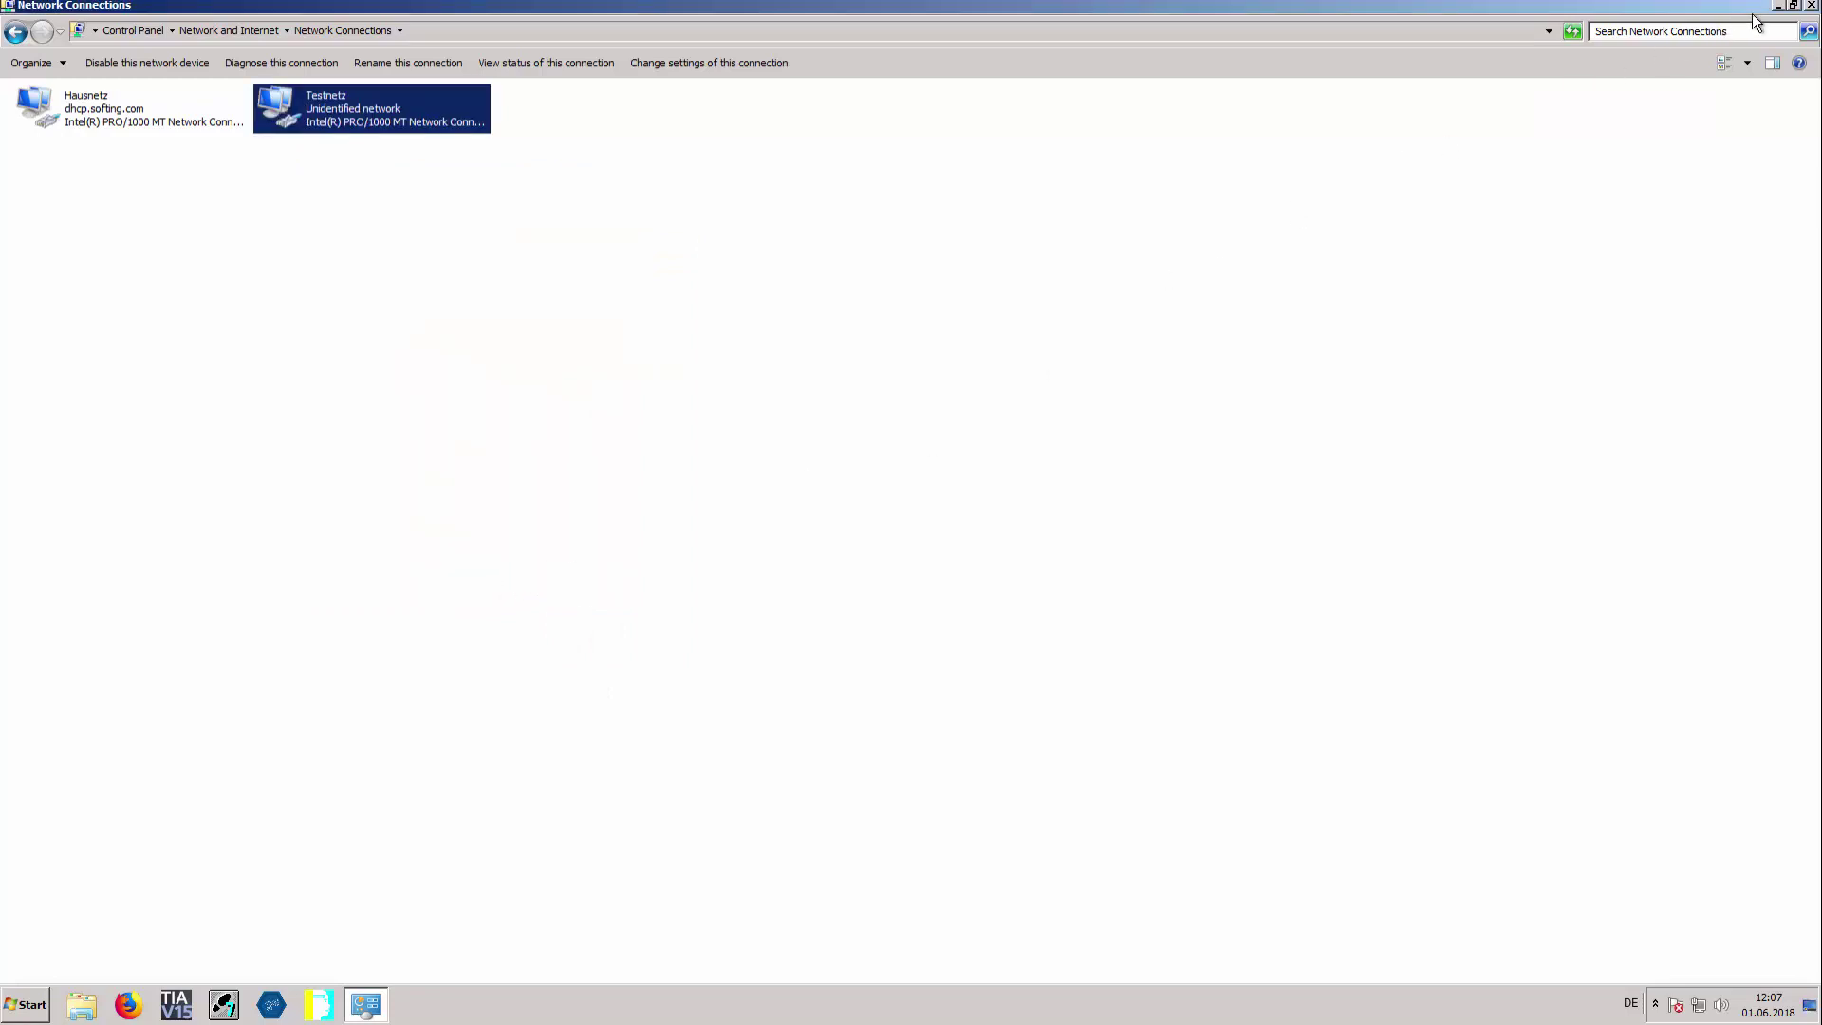
left_click(1812, 6)
Step: Open PROFIBUS from the Windows Control Panel and select the pnGate PA / mbGate PA entry
left_click(28, 1007)
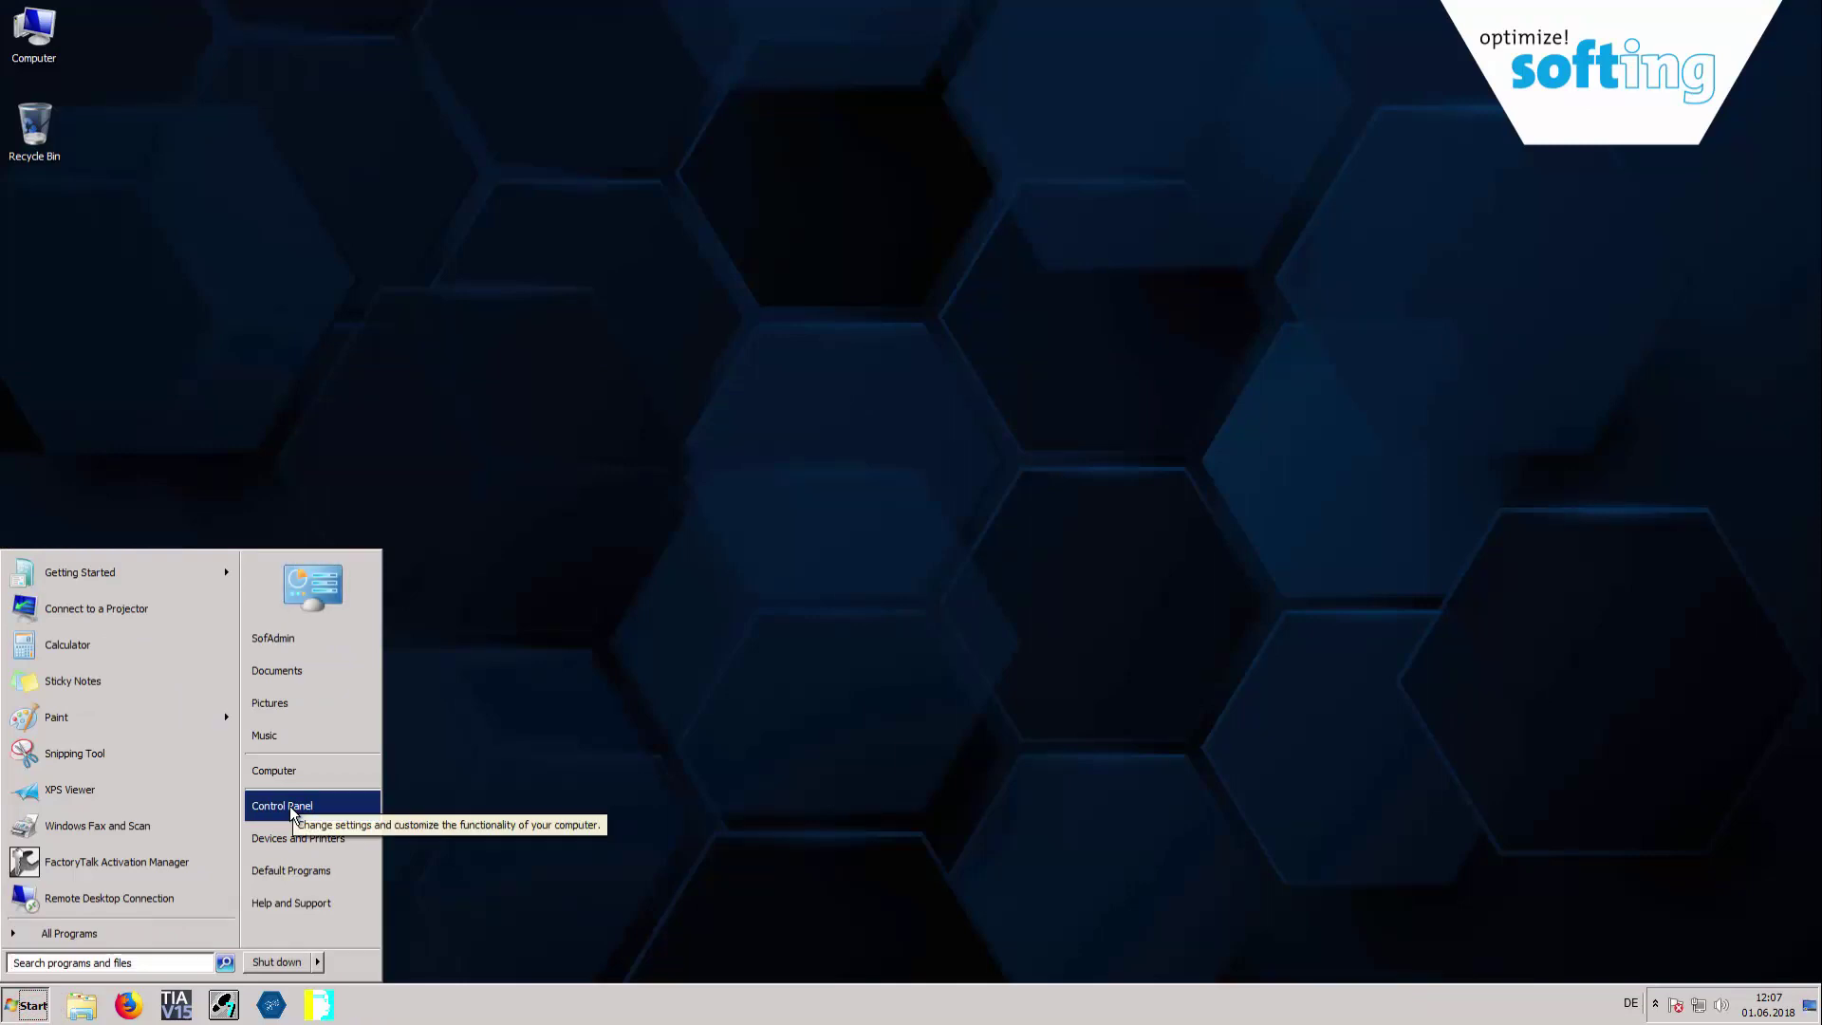
left_click(289, 806)
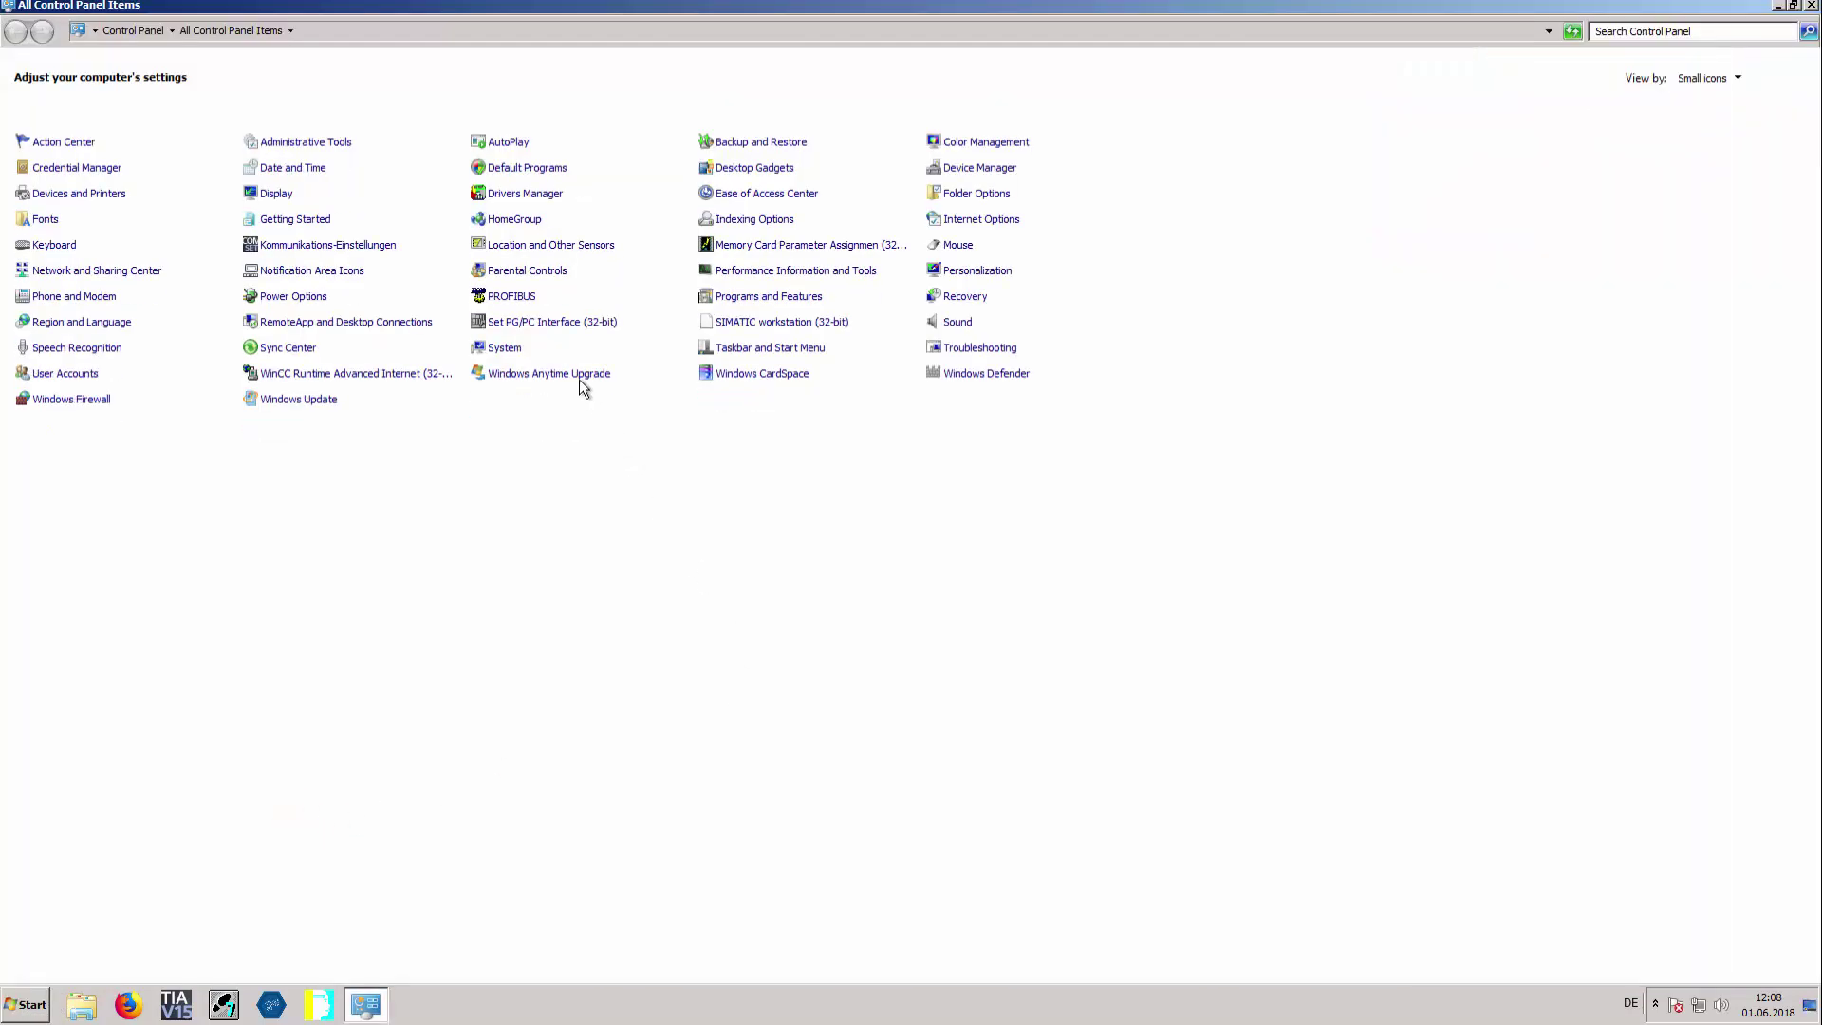
double_click(514, 300)
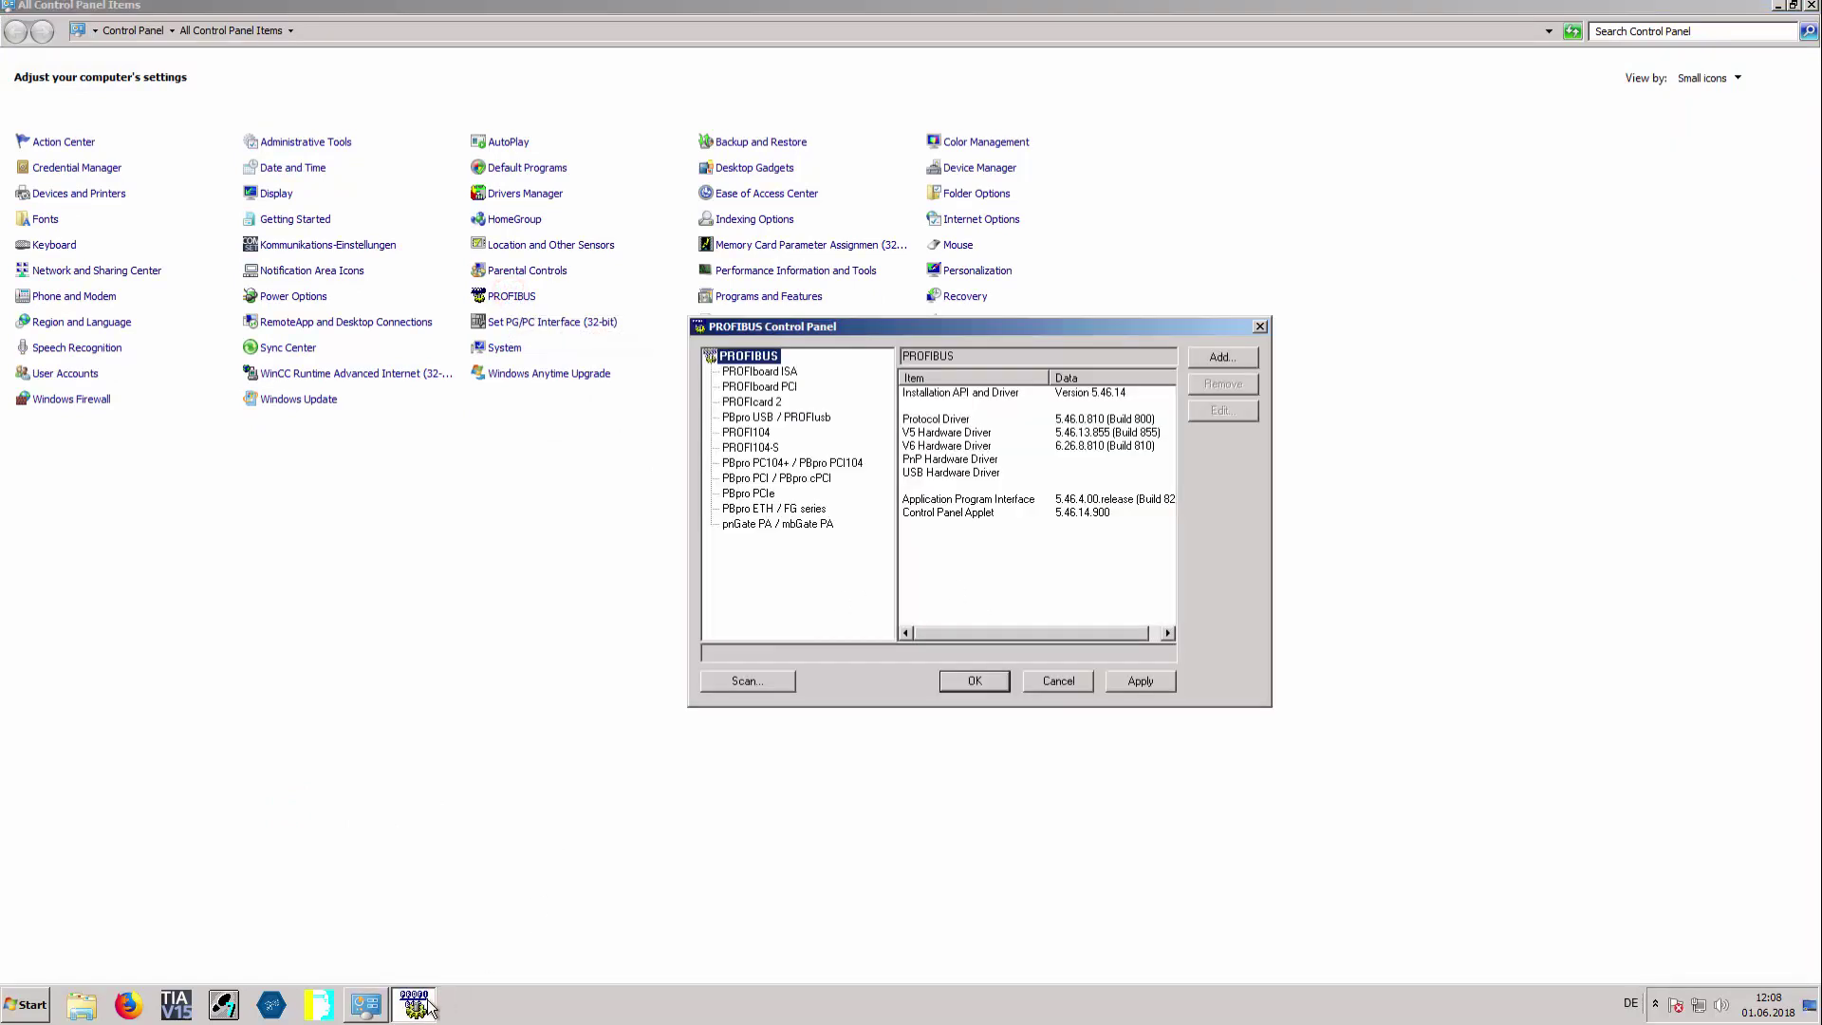
left_click(782, 528)
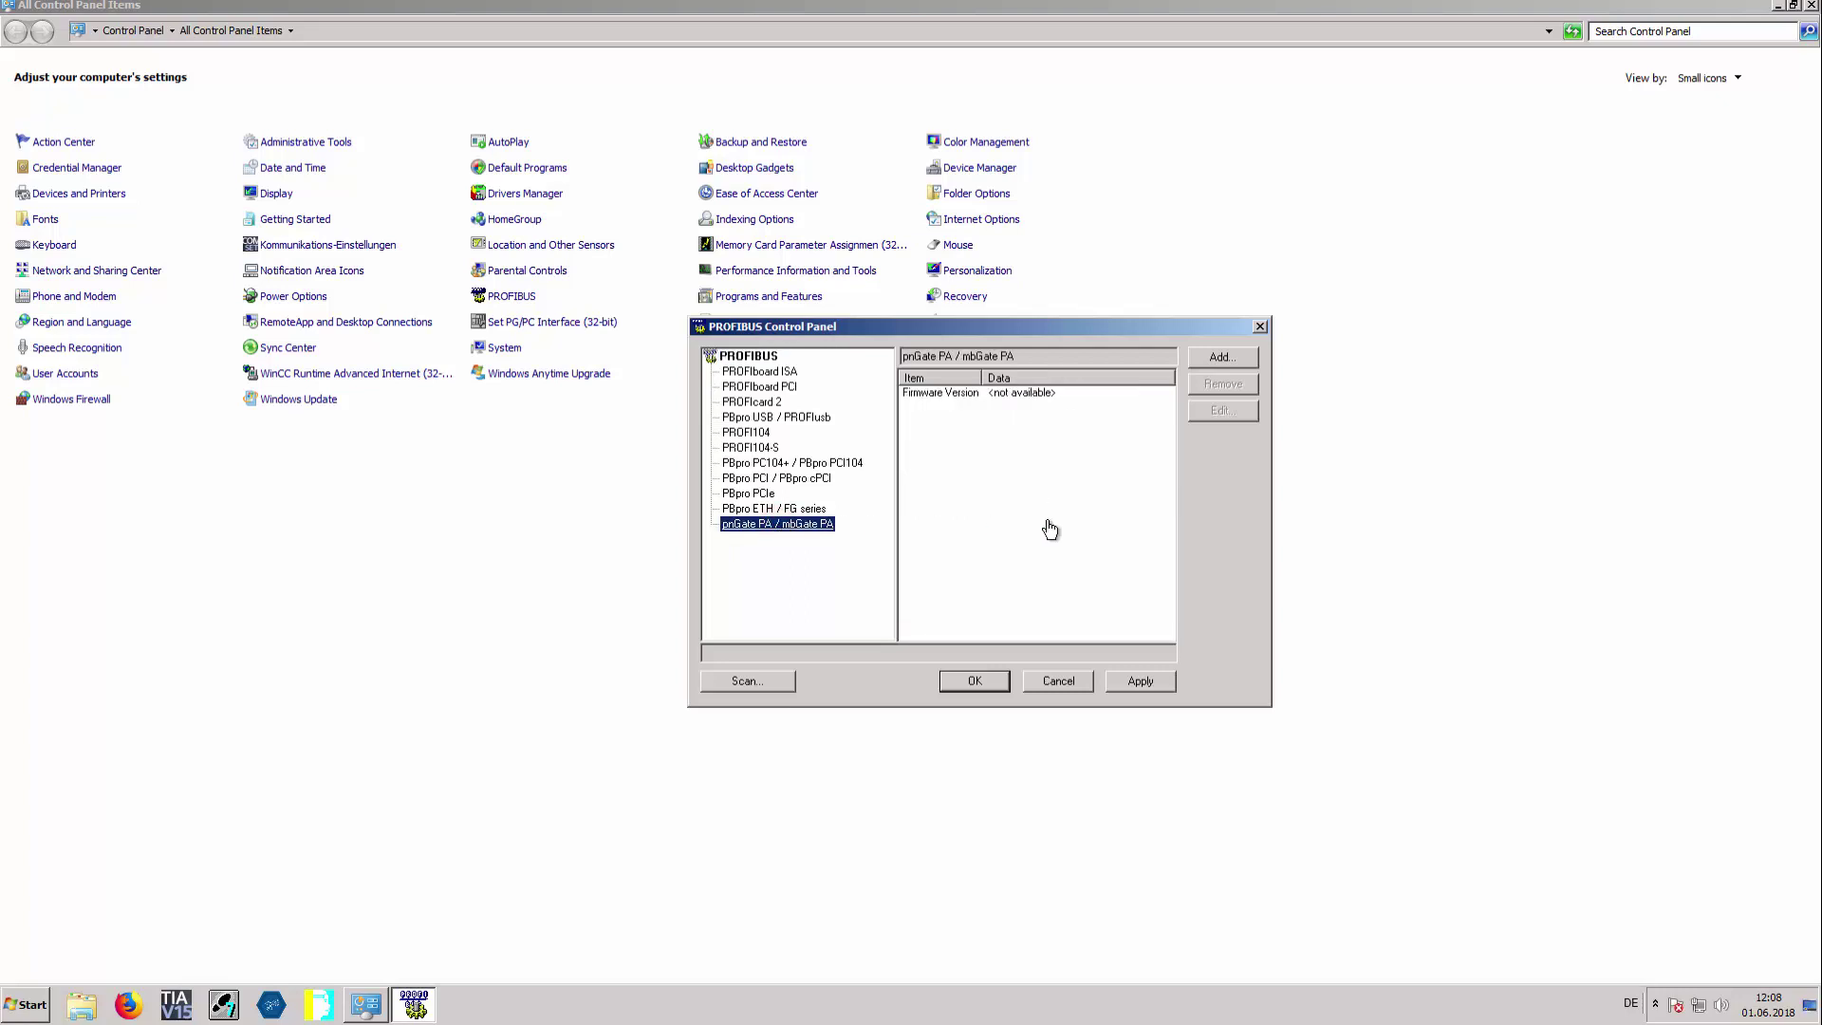
Step: Add a pnGate PA node at 172.20.13.10 on bus segment PA0 and apply the configuration
left_click(1211, 359)
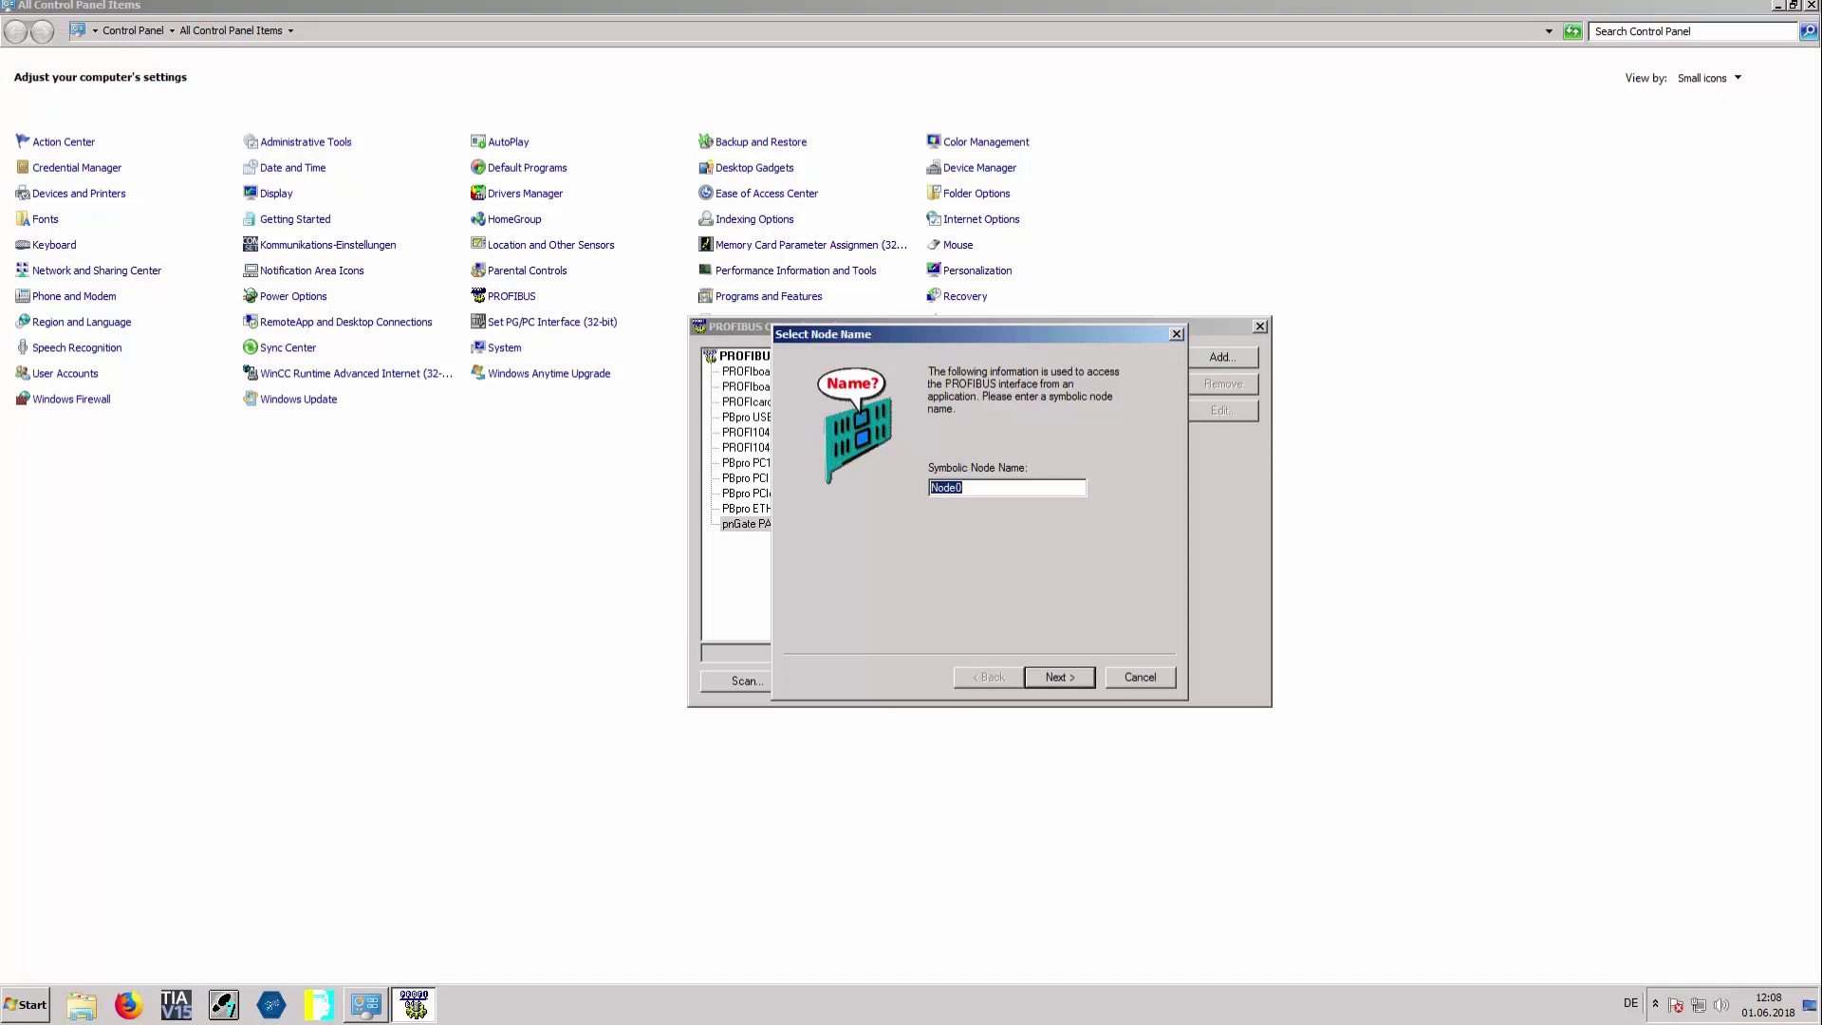
left_click(1071, 682)
type("172.")
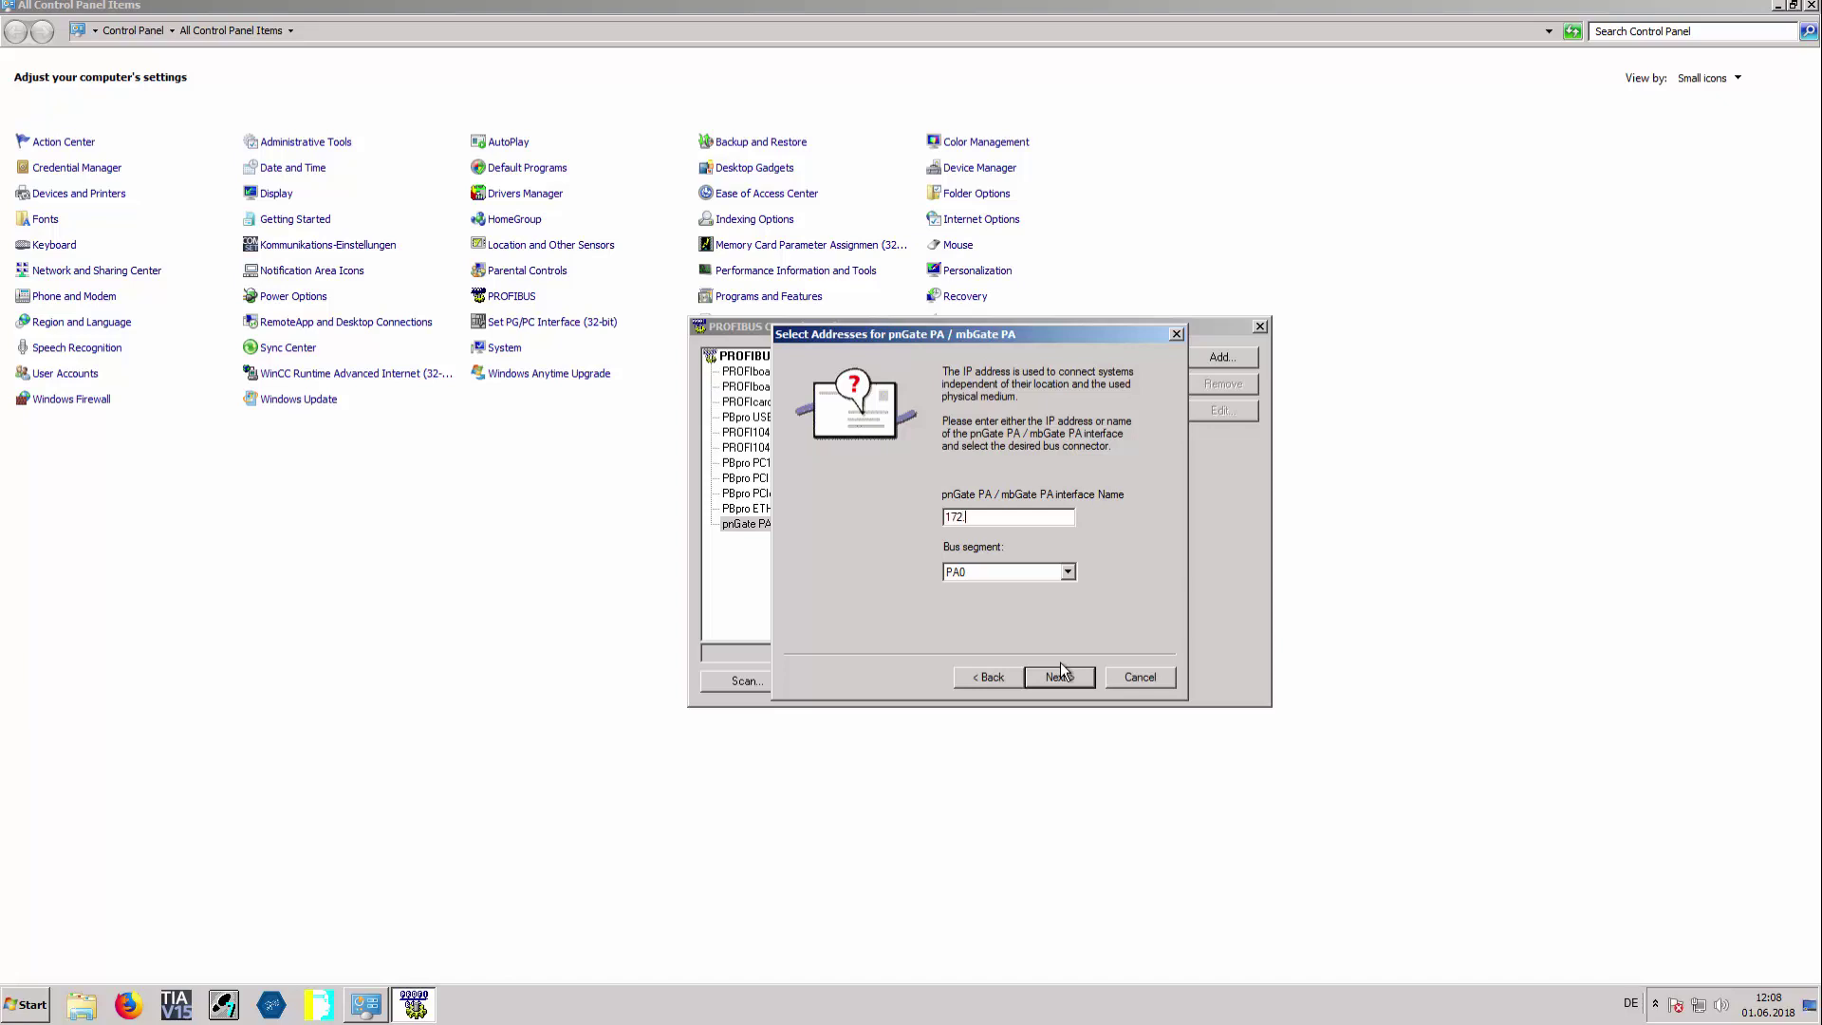
type("20.")
type("13.")
type("10")
left_click(1060, 680)
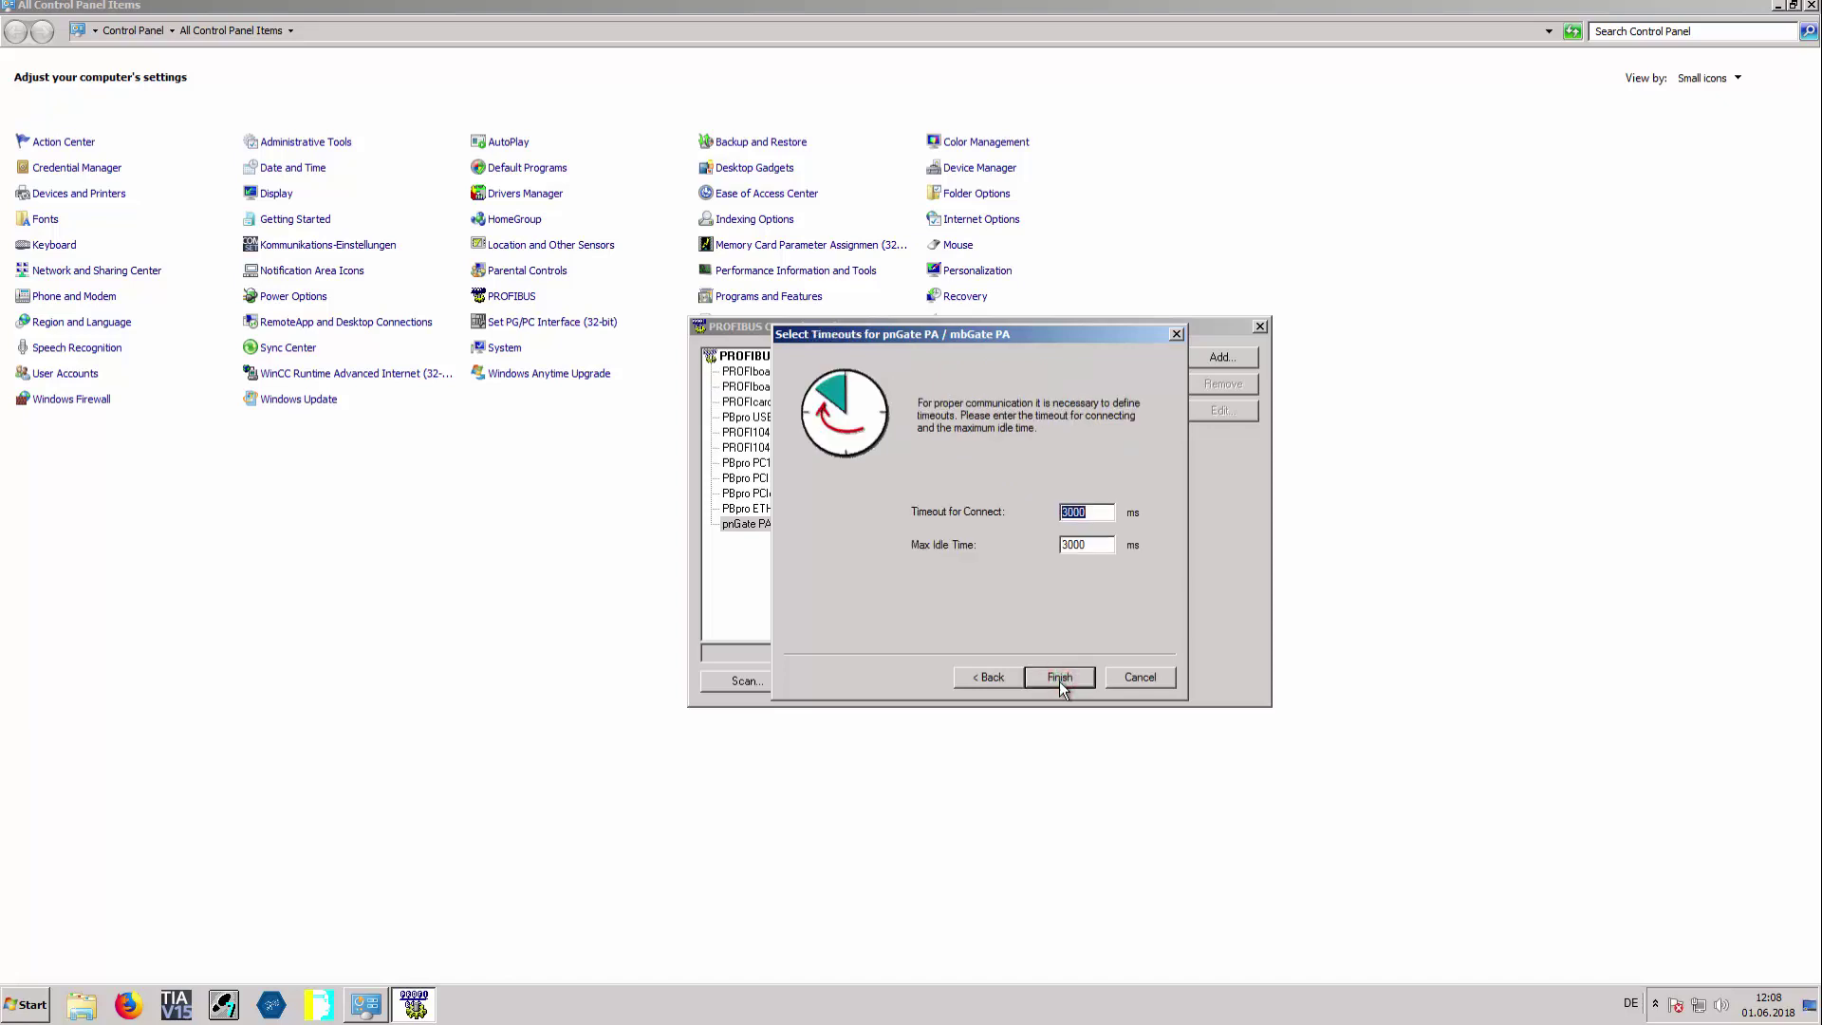
left_click(1059, 680)
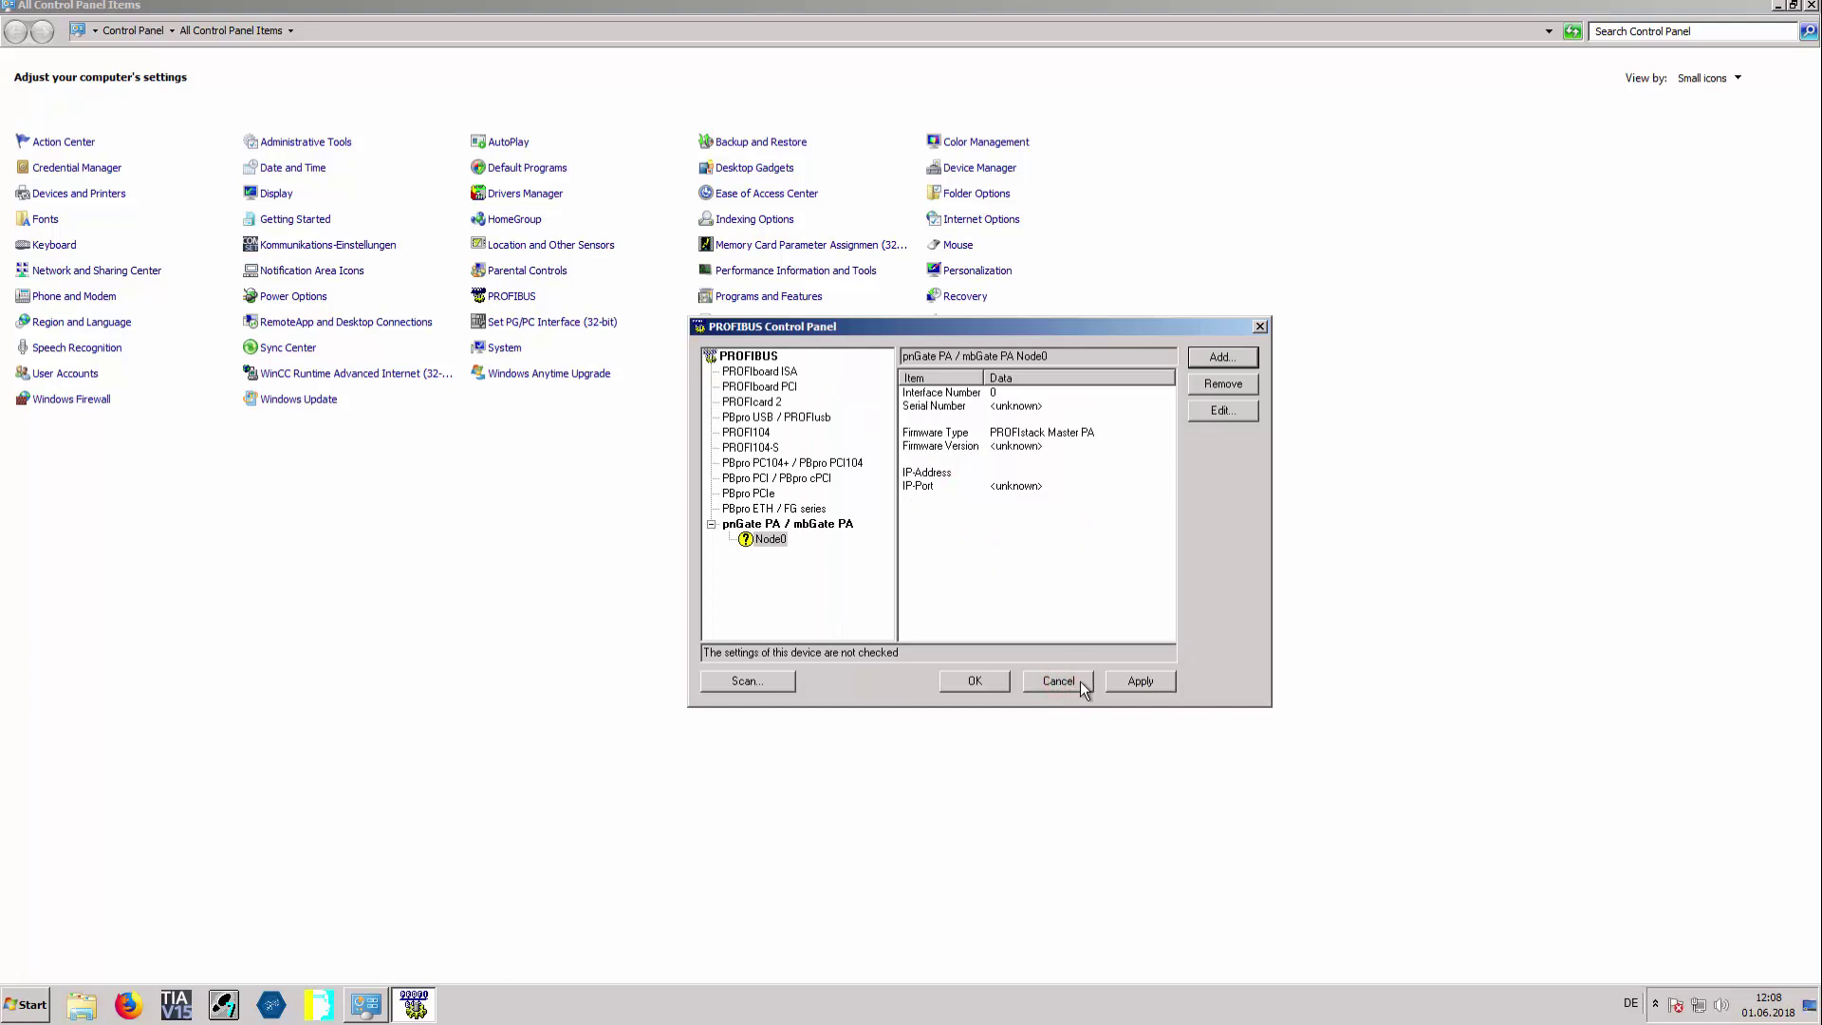
left_click(1137, 682)
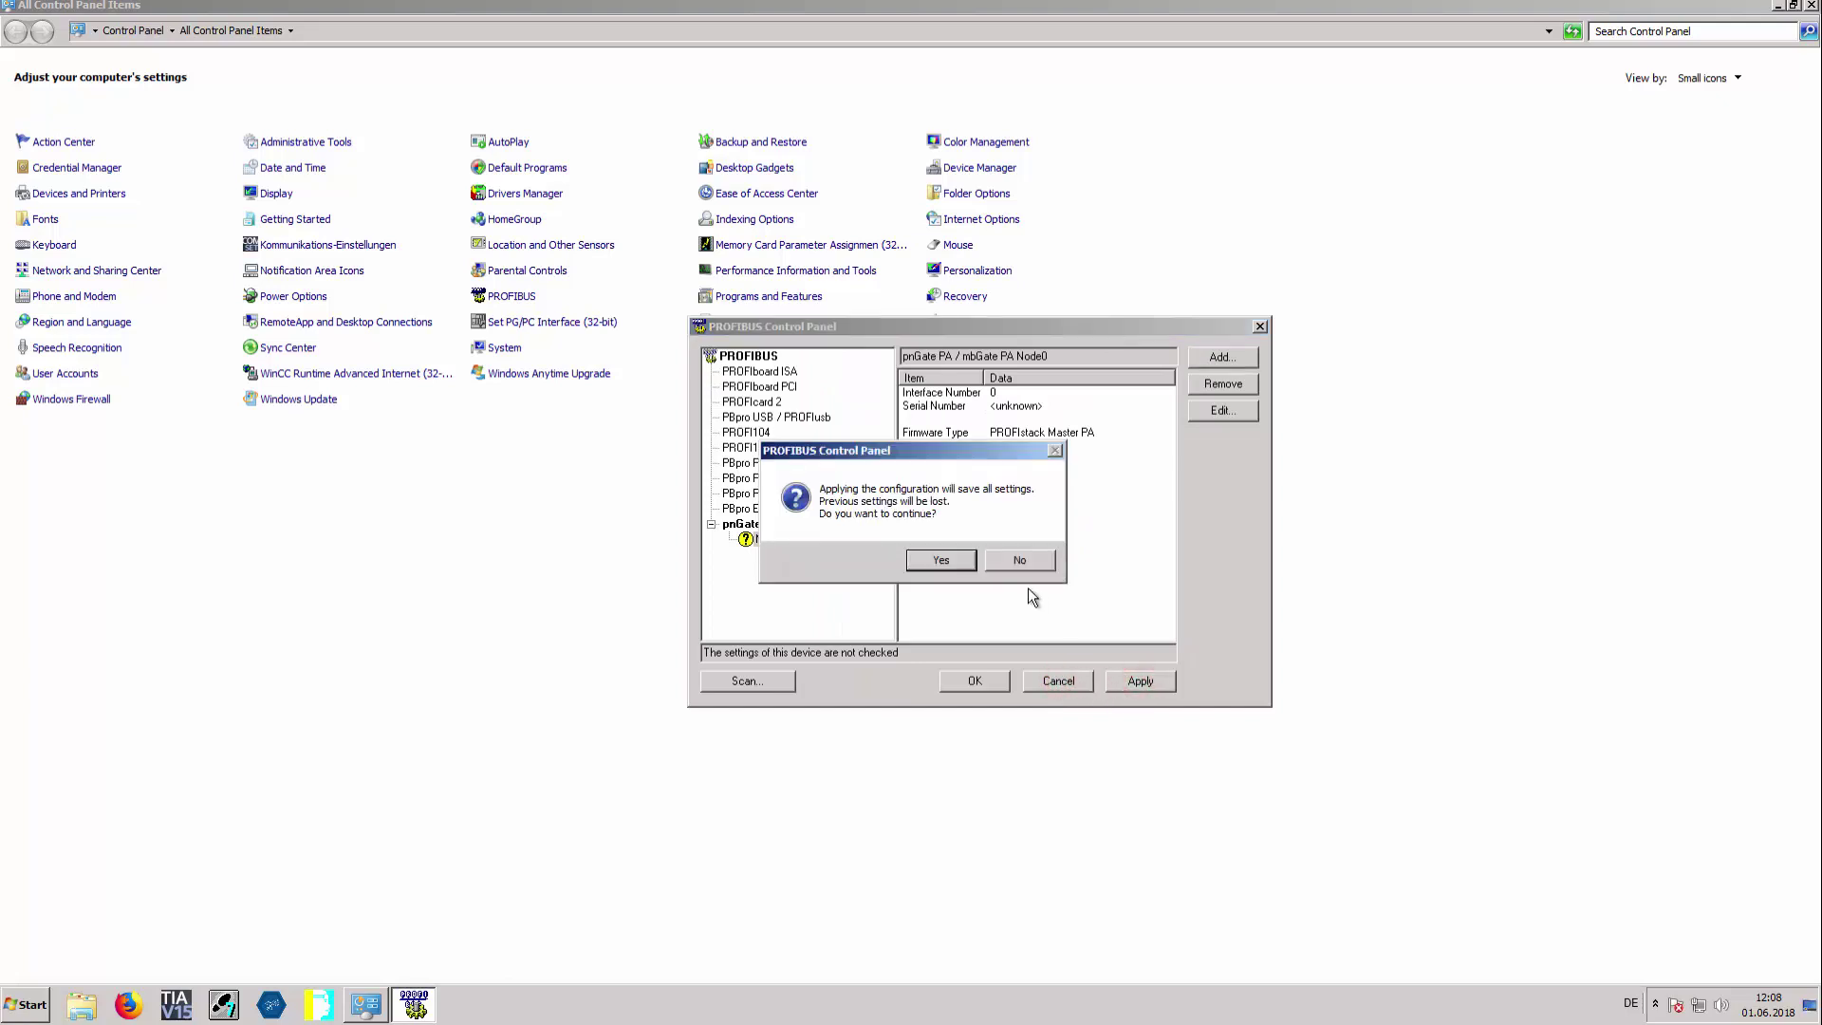
left_click(957, 563)
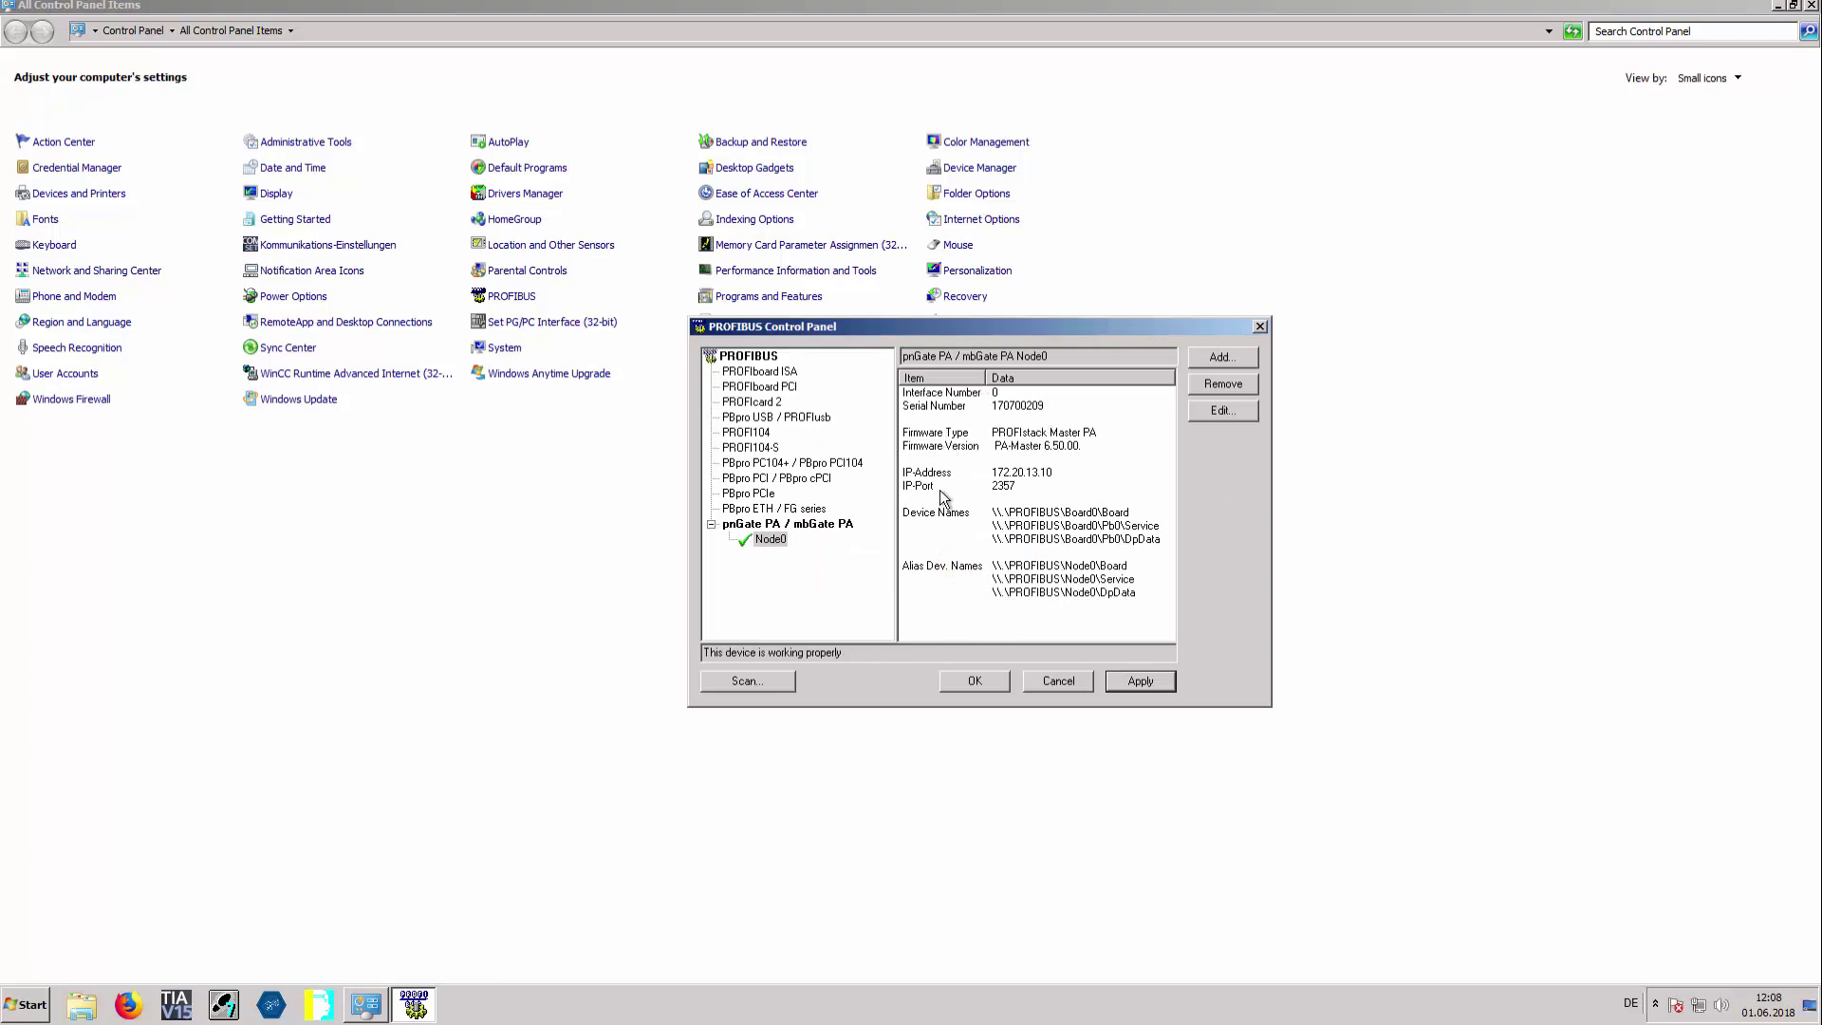
Step: Close the PROFIBUS panel and Control Panel, then launch PACTware
left_click(977, 682)
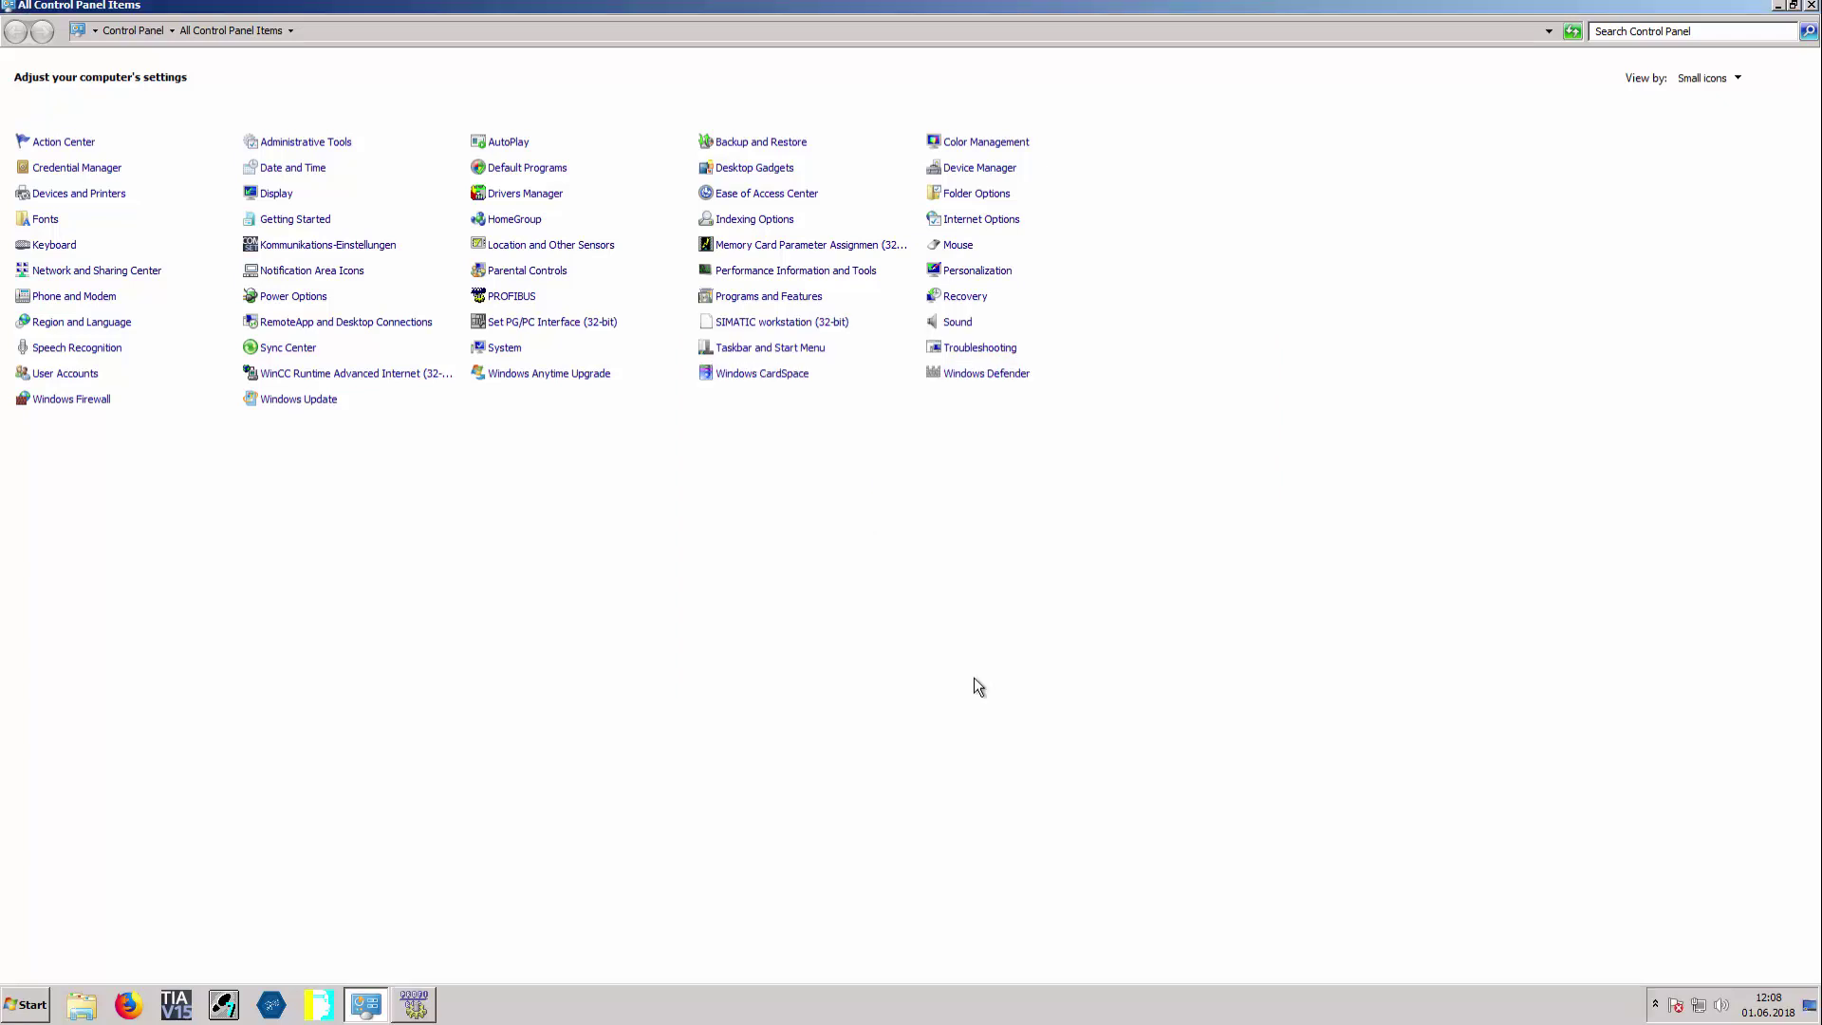
left_click(1810, 7)
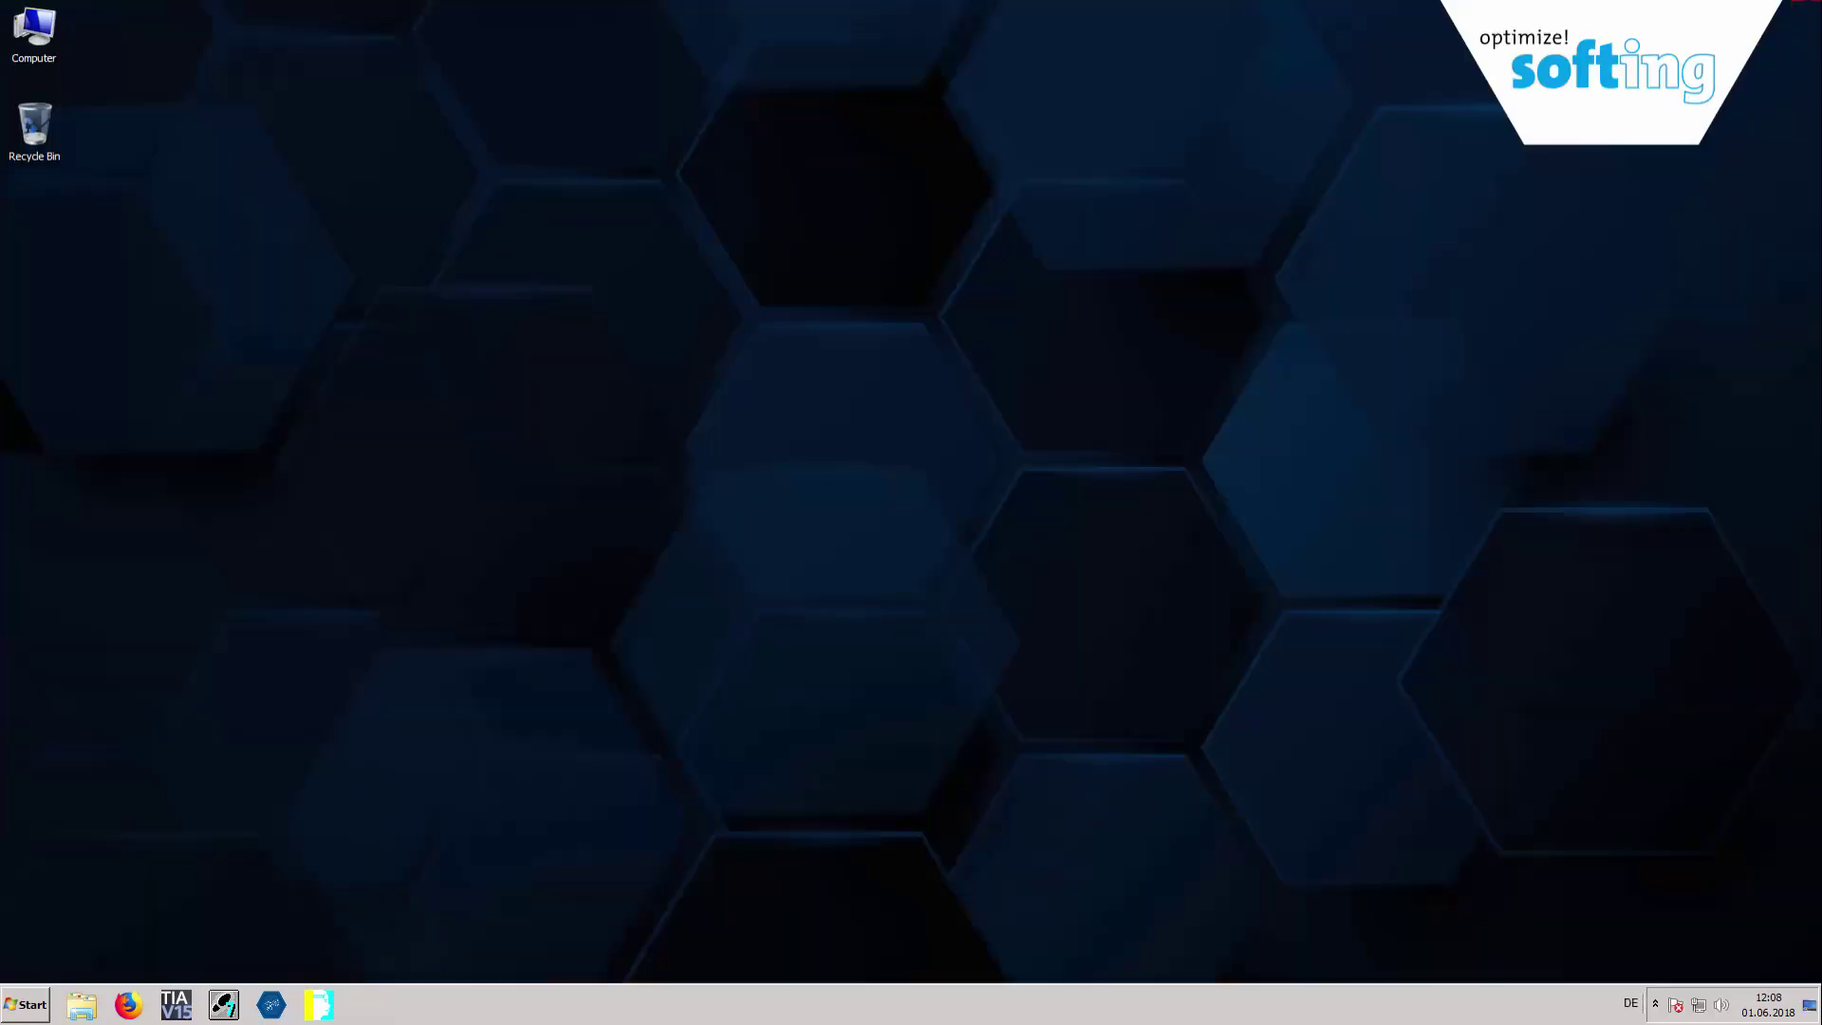
left_click(316, 1006)
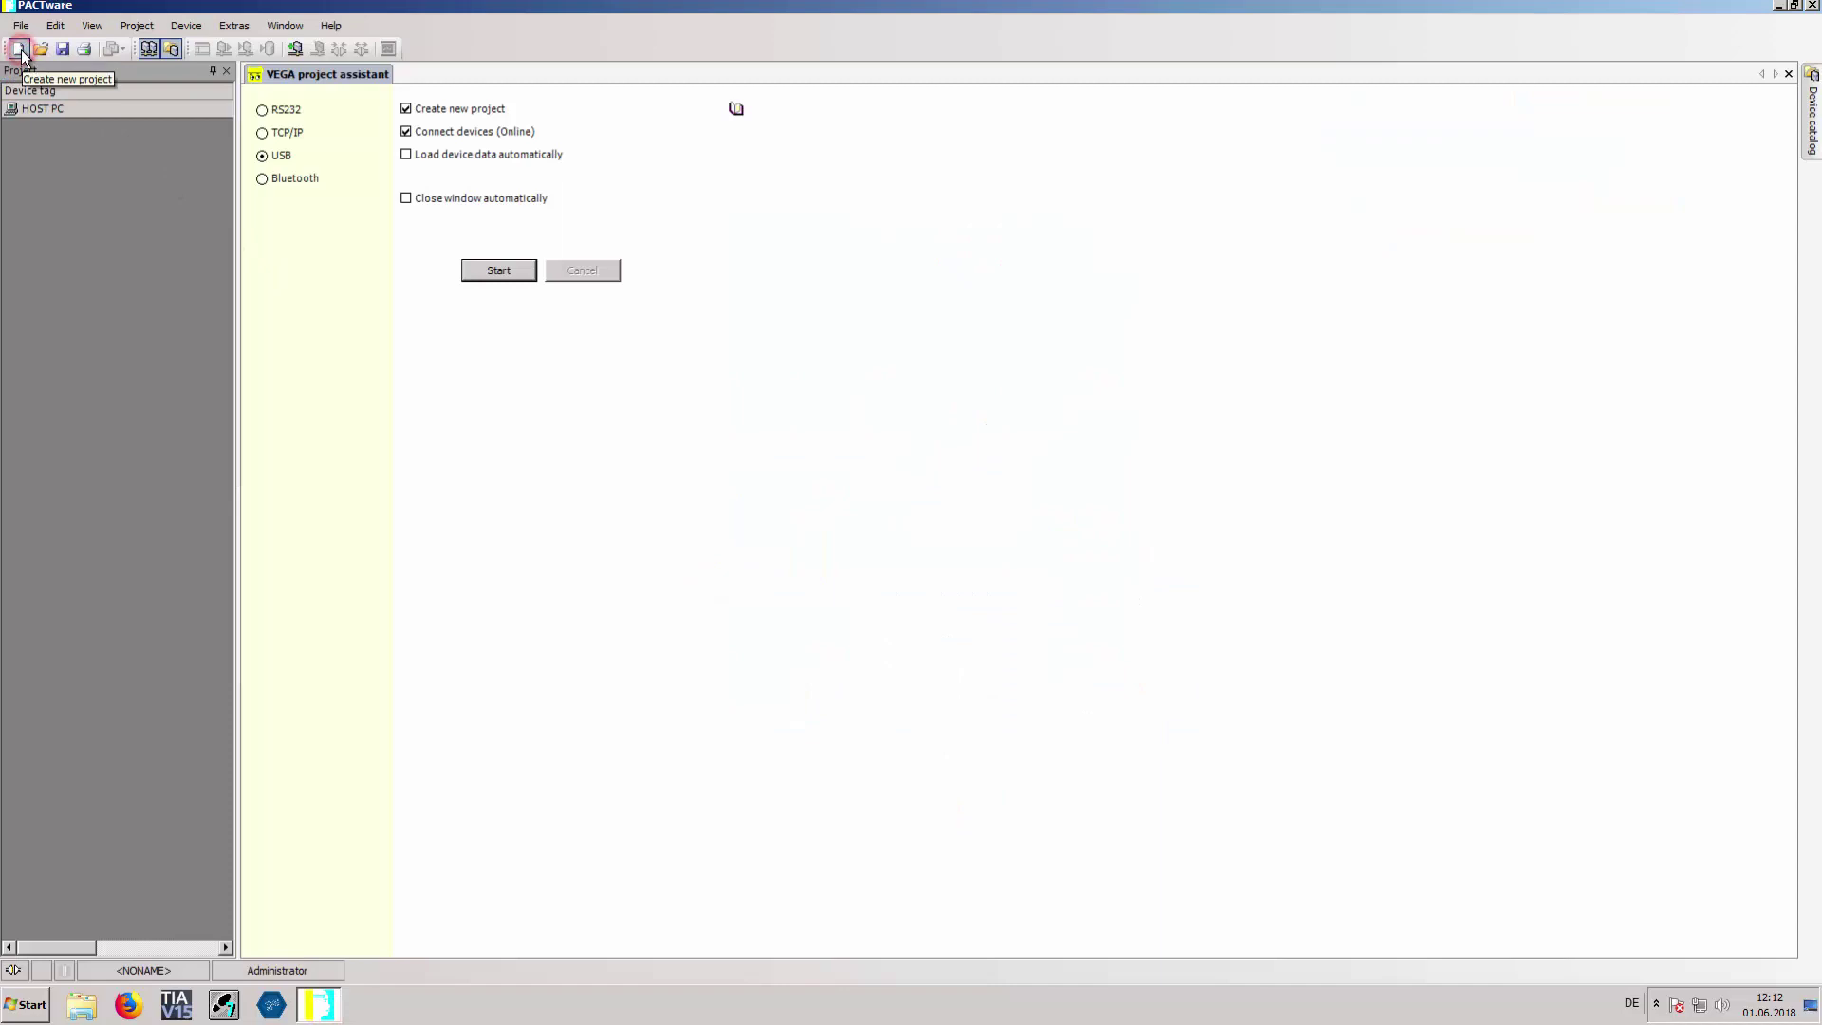
Step: Save the project on the Desktop as PACTware_sample_project.PW4
left_click(62, 48)
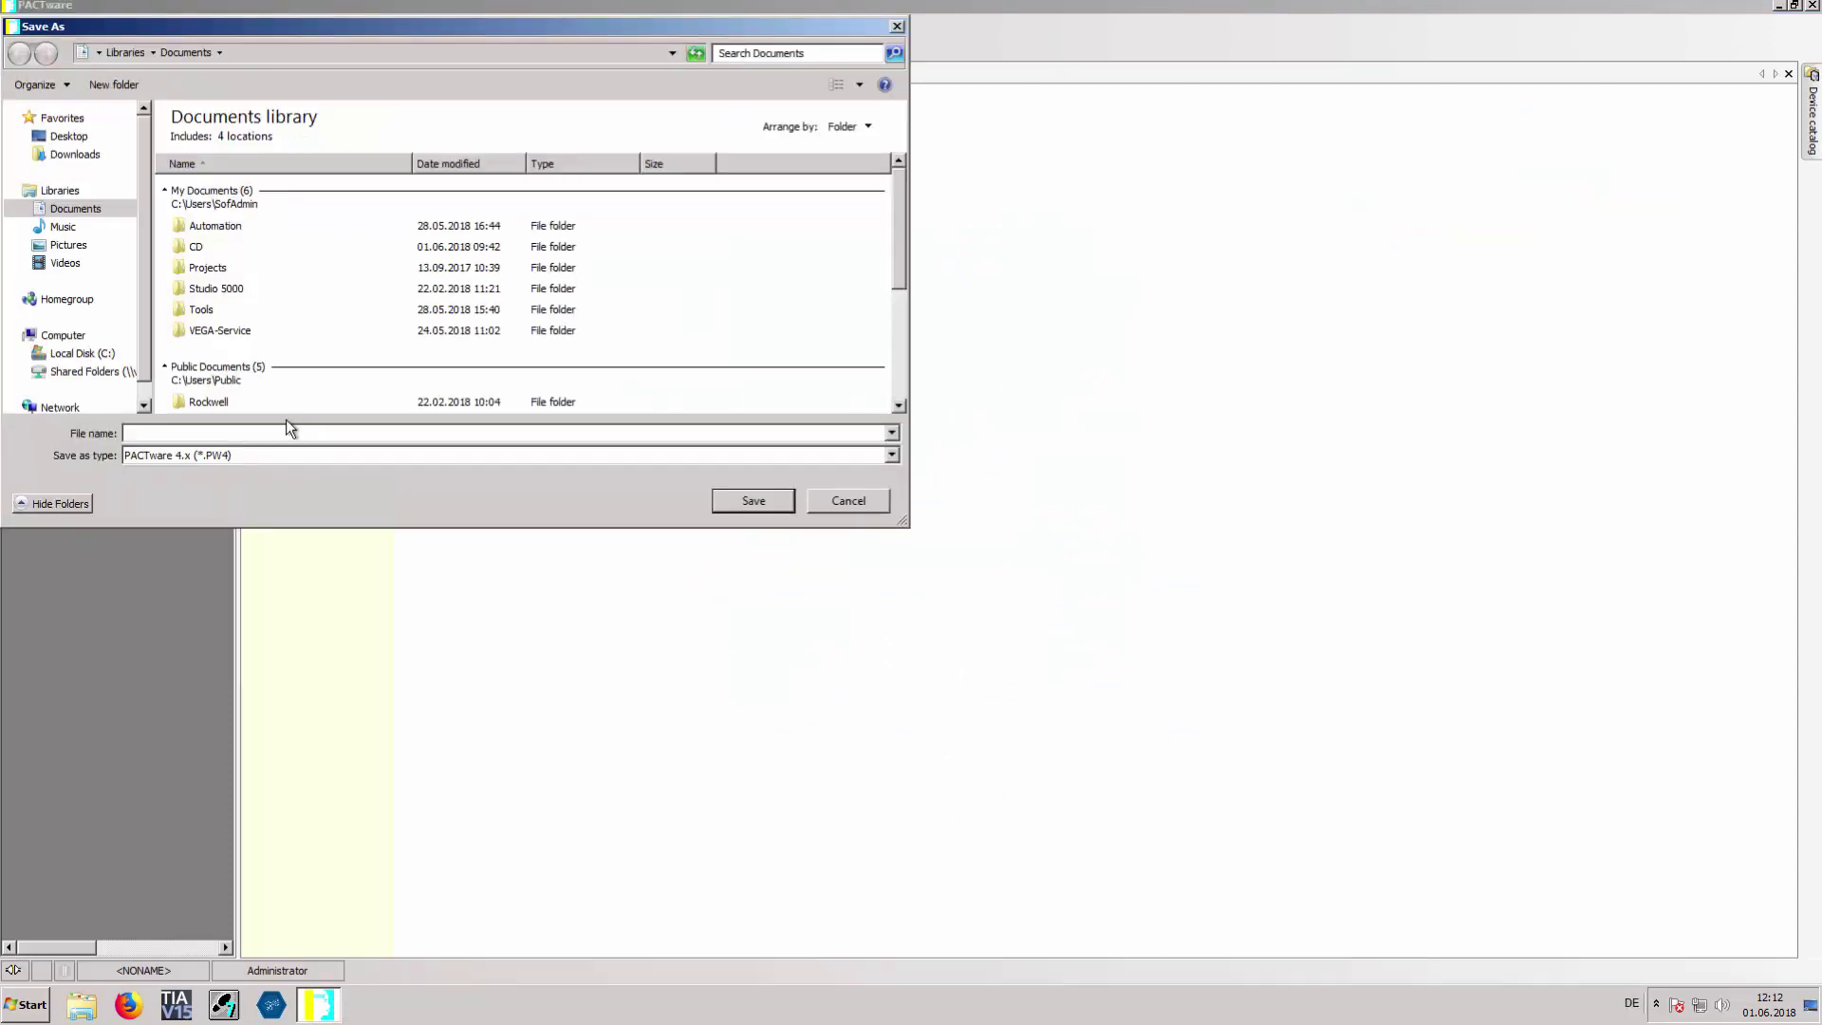
left_click(69, 135)
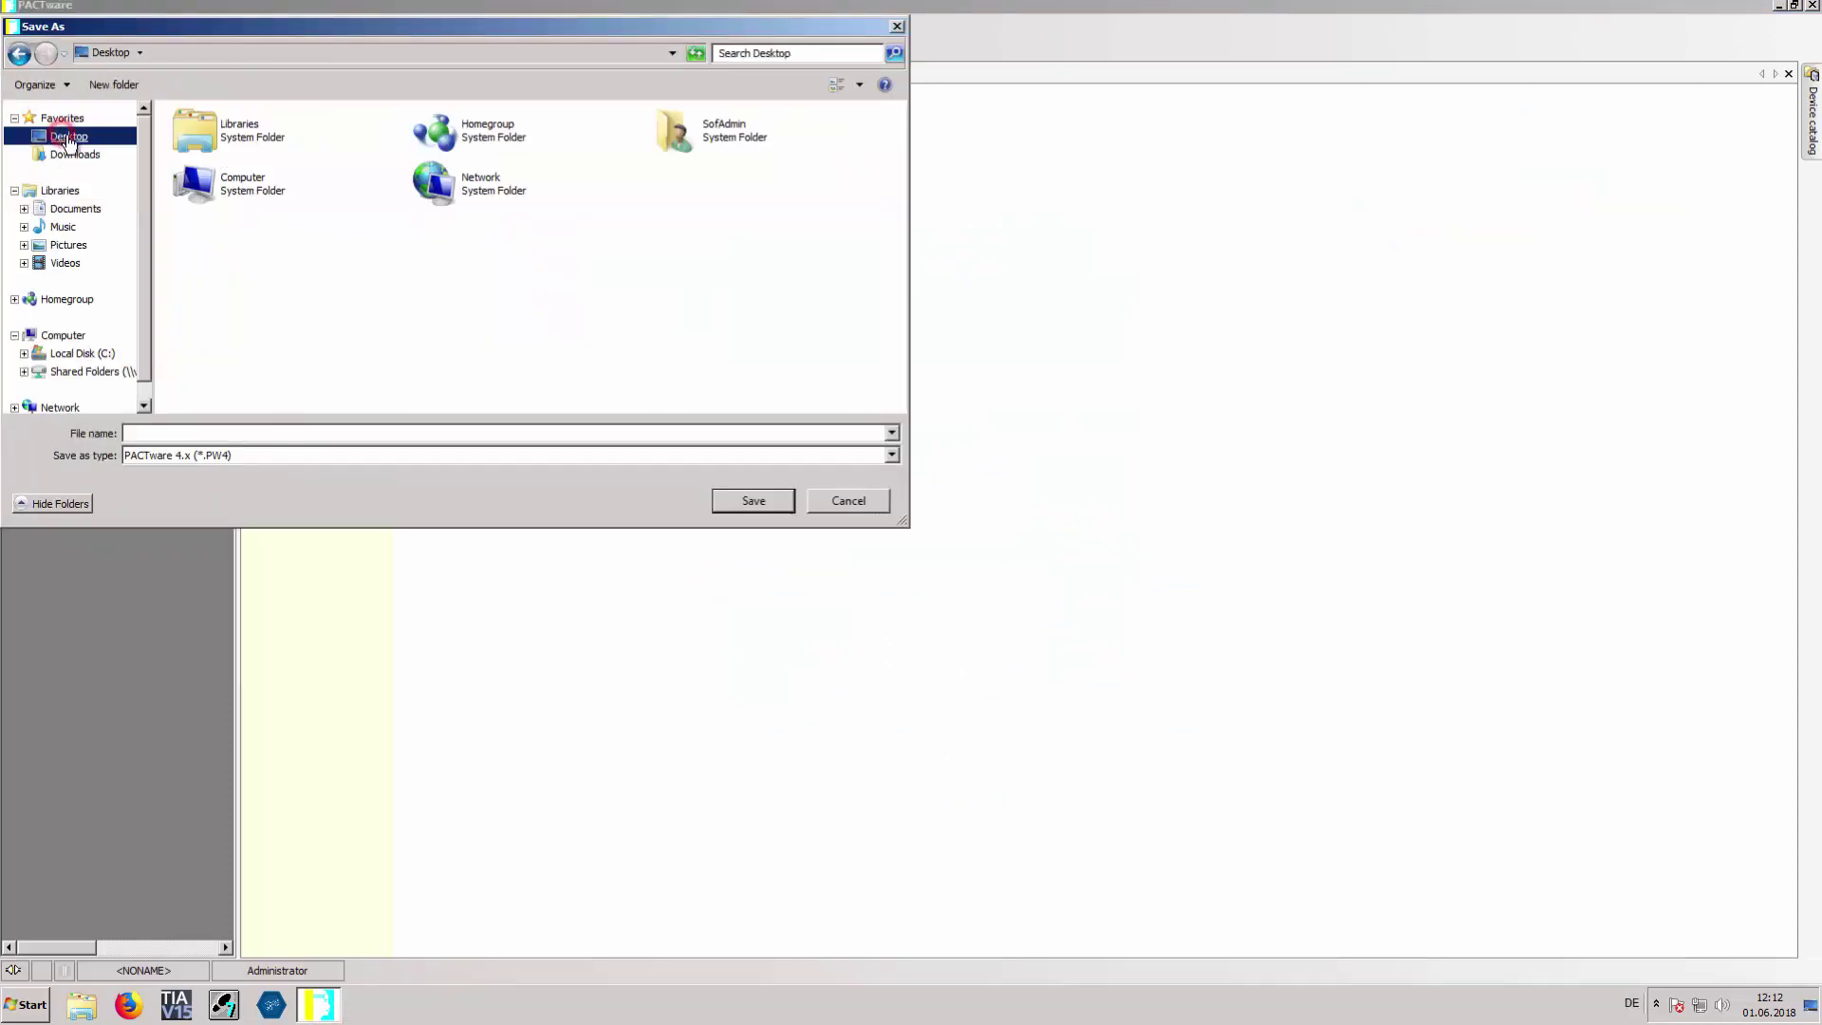
left_click(248, 435)
type("P")
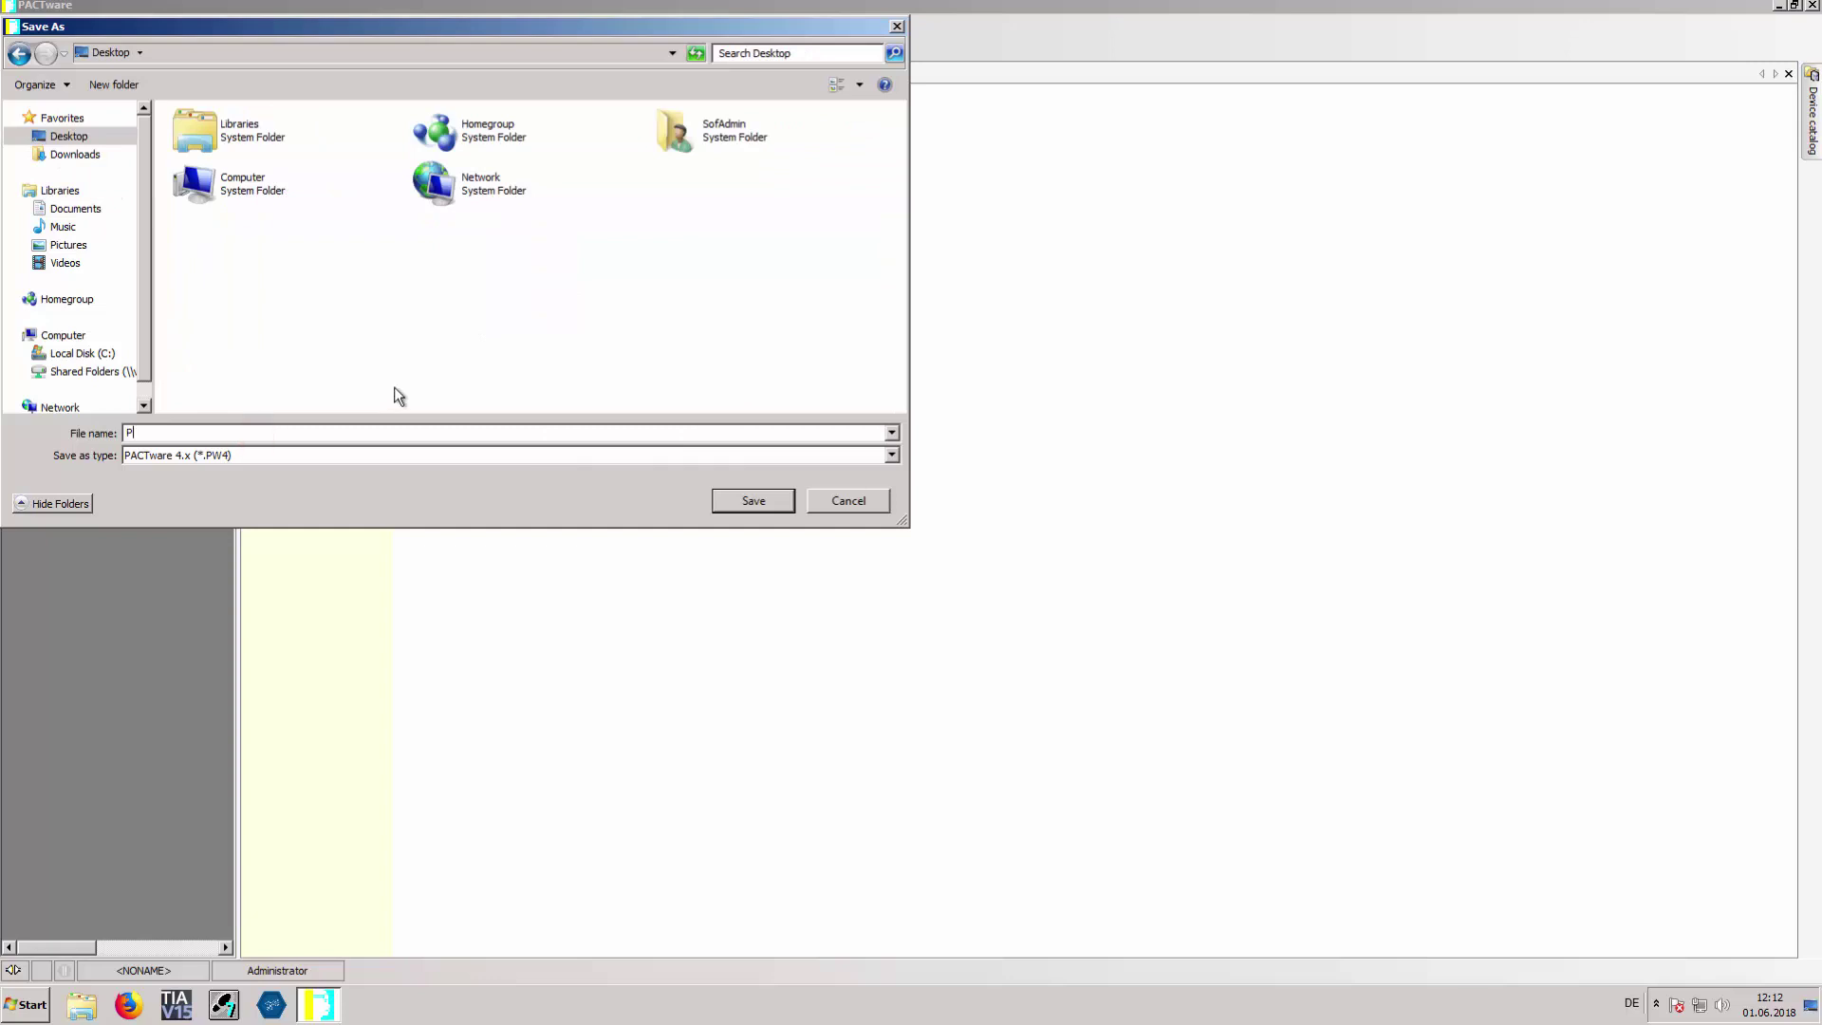
type("ACTware")
type("_sample")
type("_projec")
type("t")
left_click(770, 504)
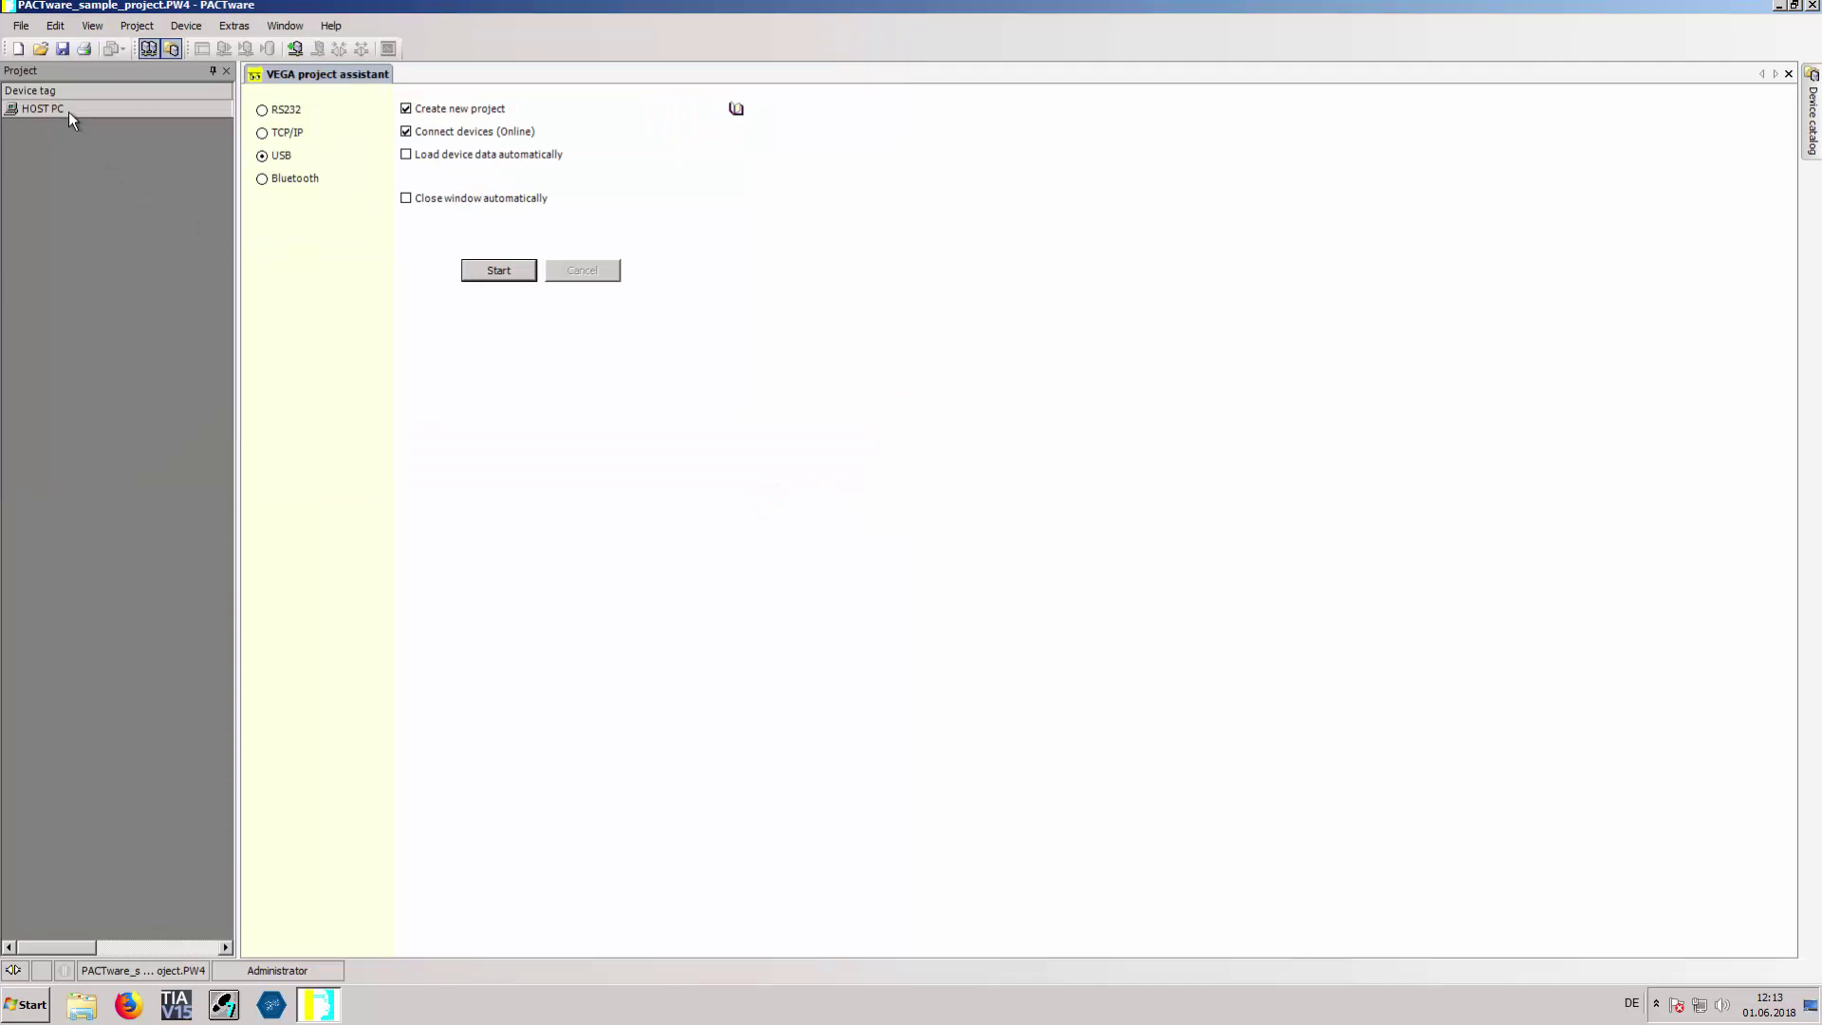
Step: Add a PROFIdtm DPV1 device to the project under HOST PC
right_click(69, 111)
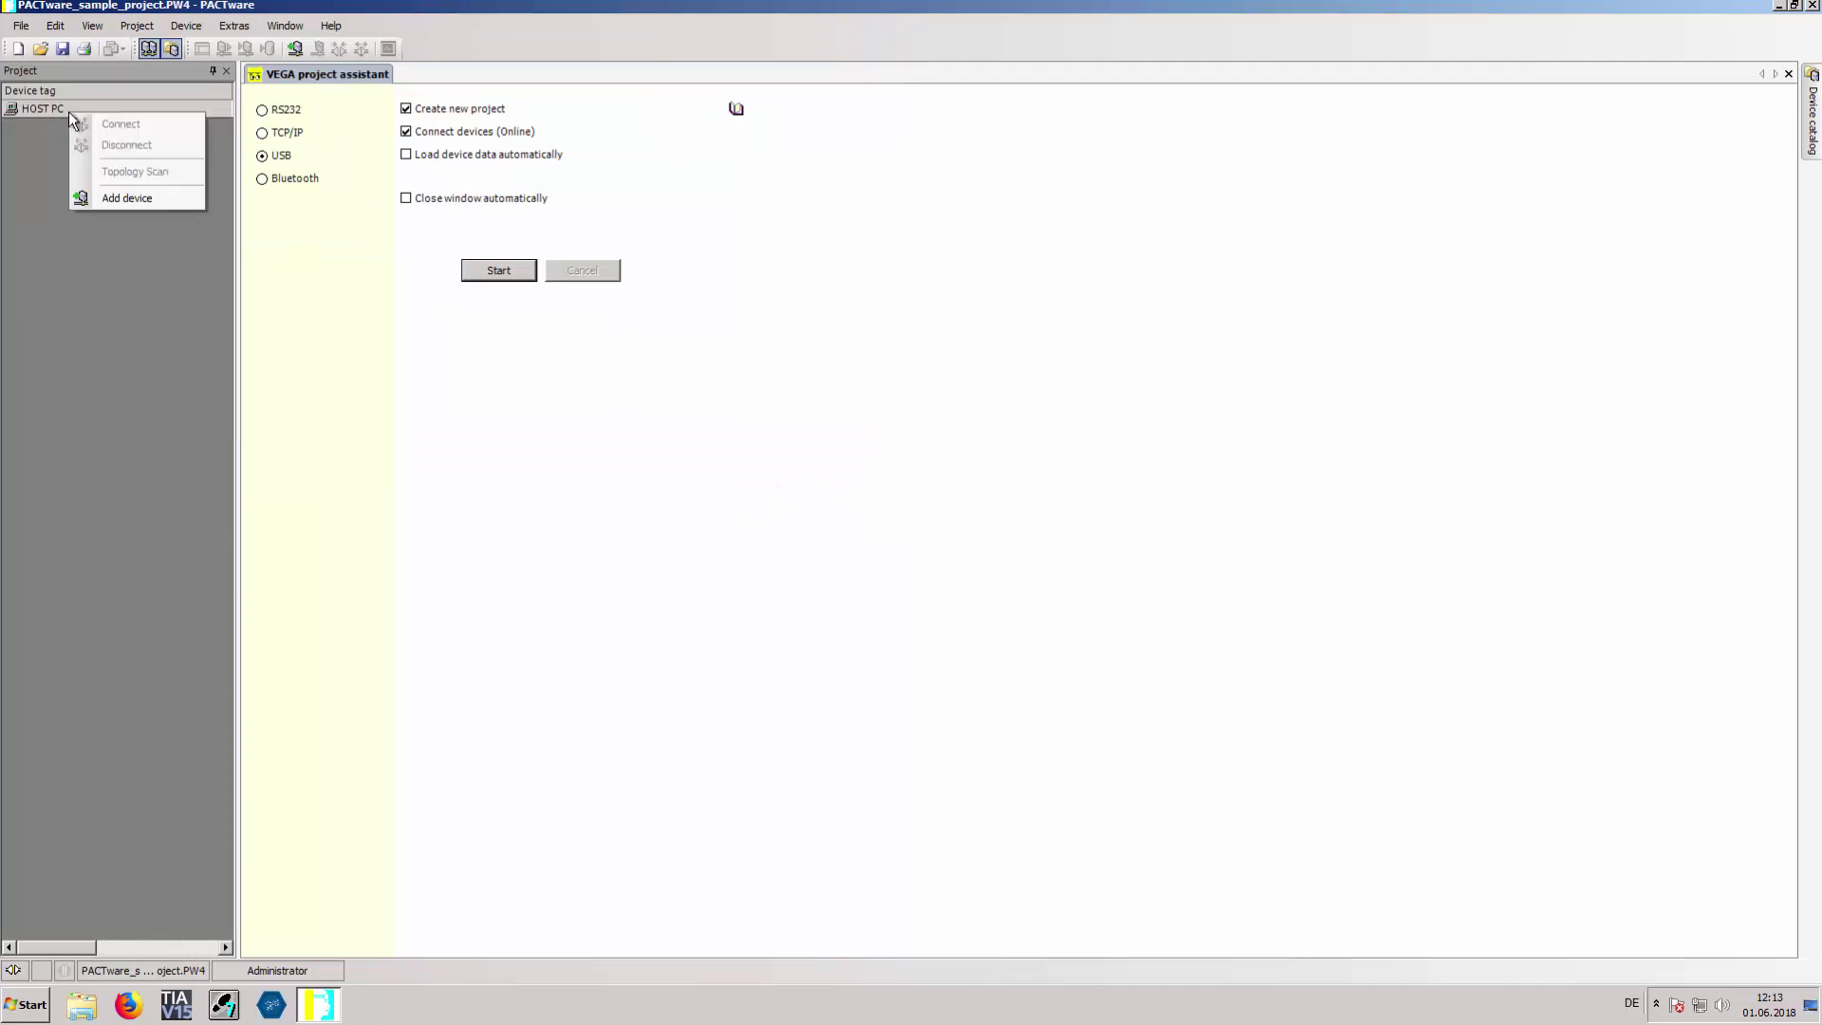
left_click(123, 195)
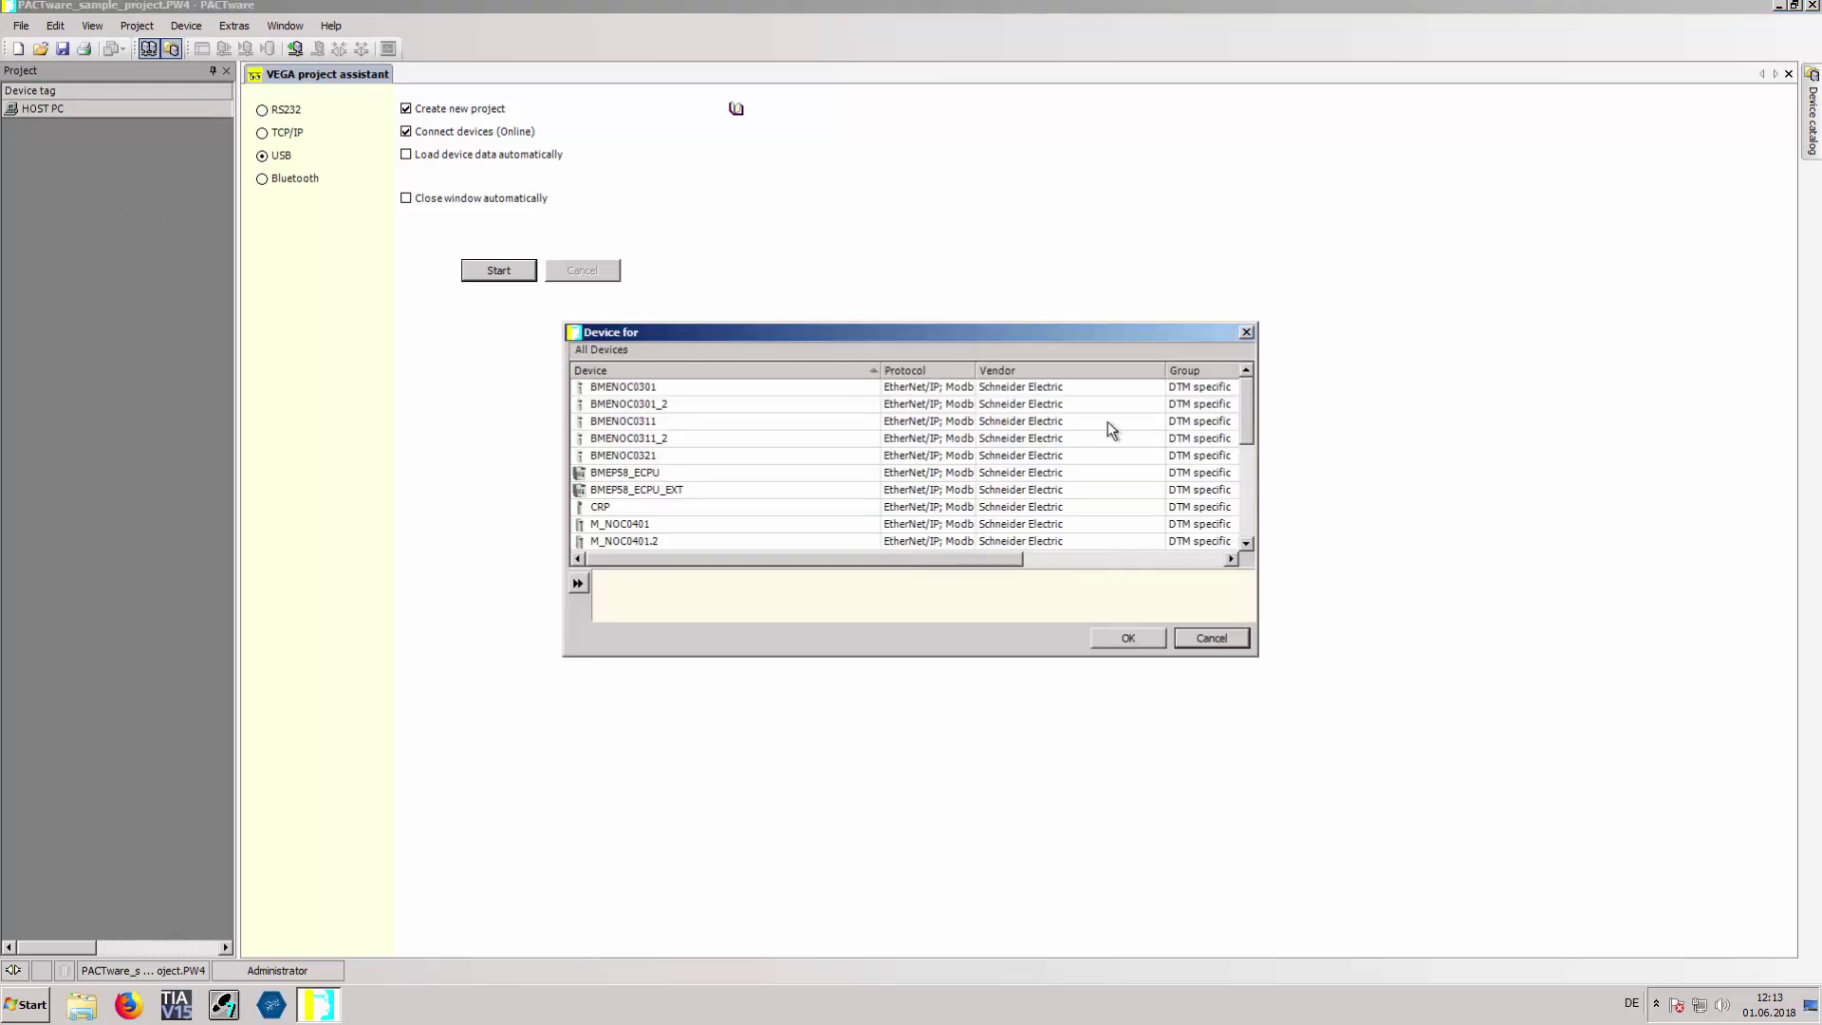
left_click_drag(1245, 417, 1242, 482)
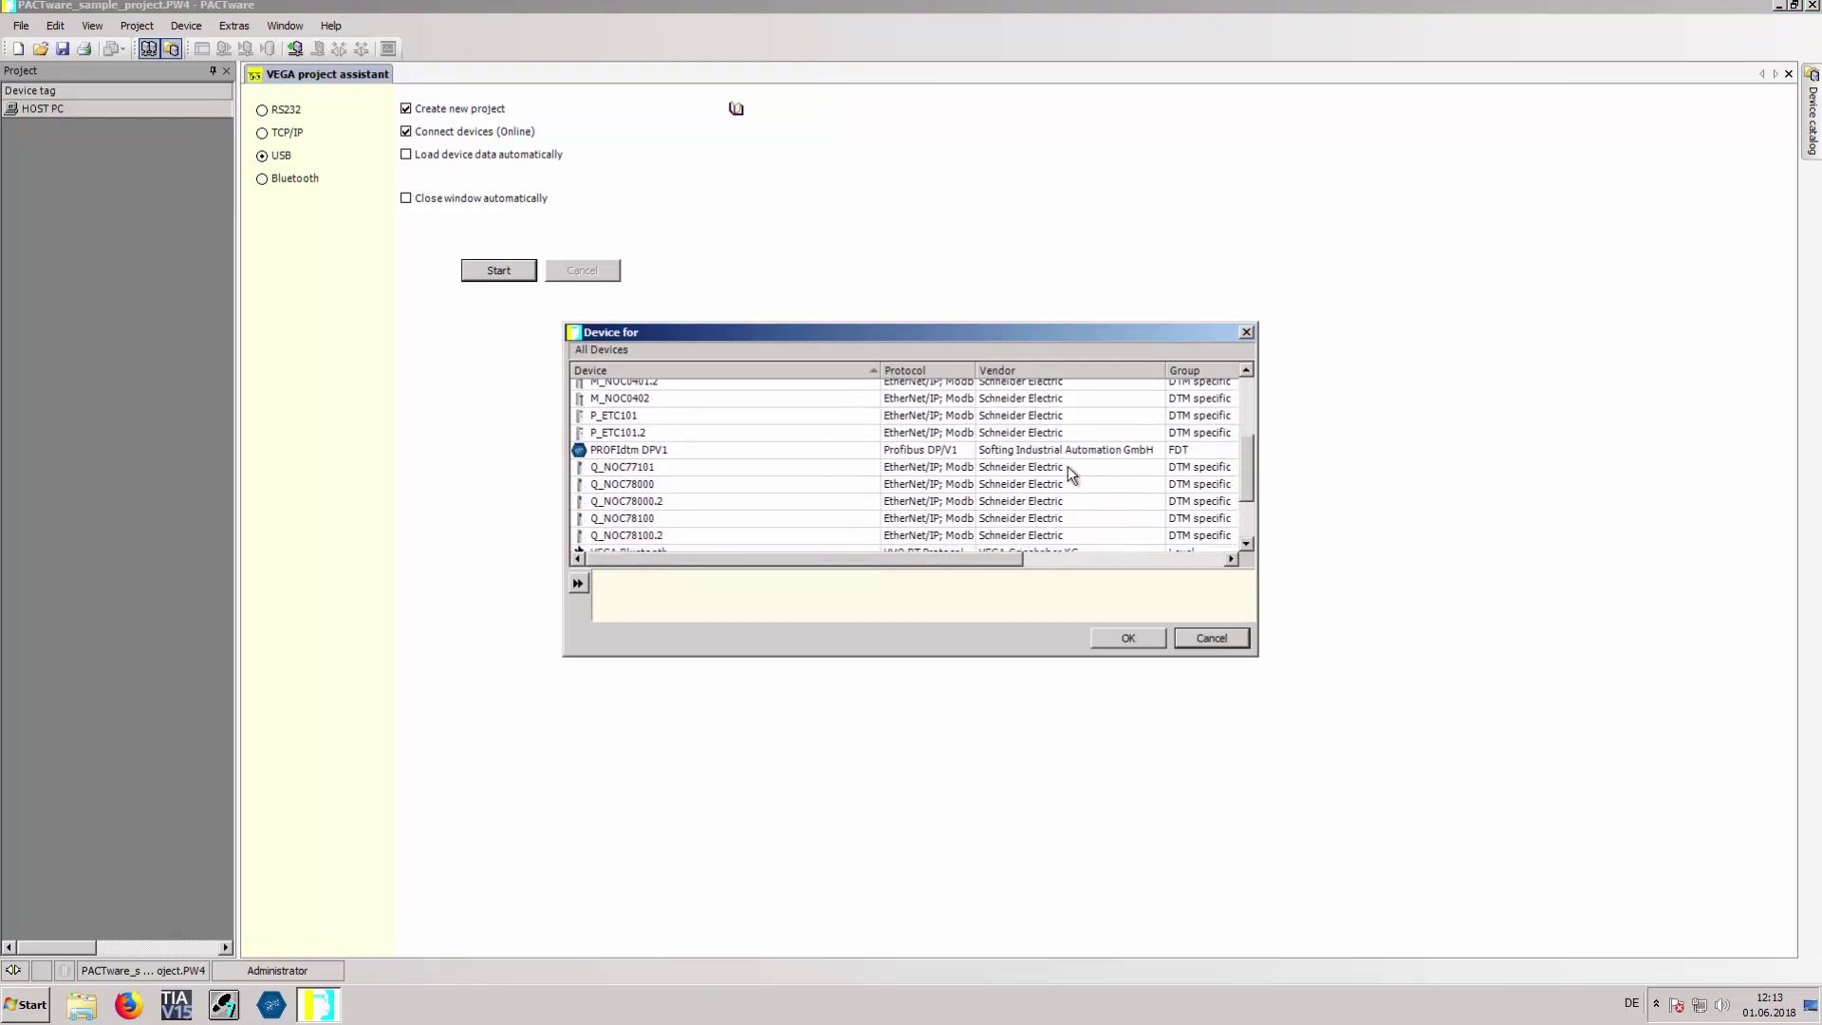
left_click(638, 455)
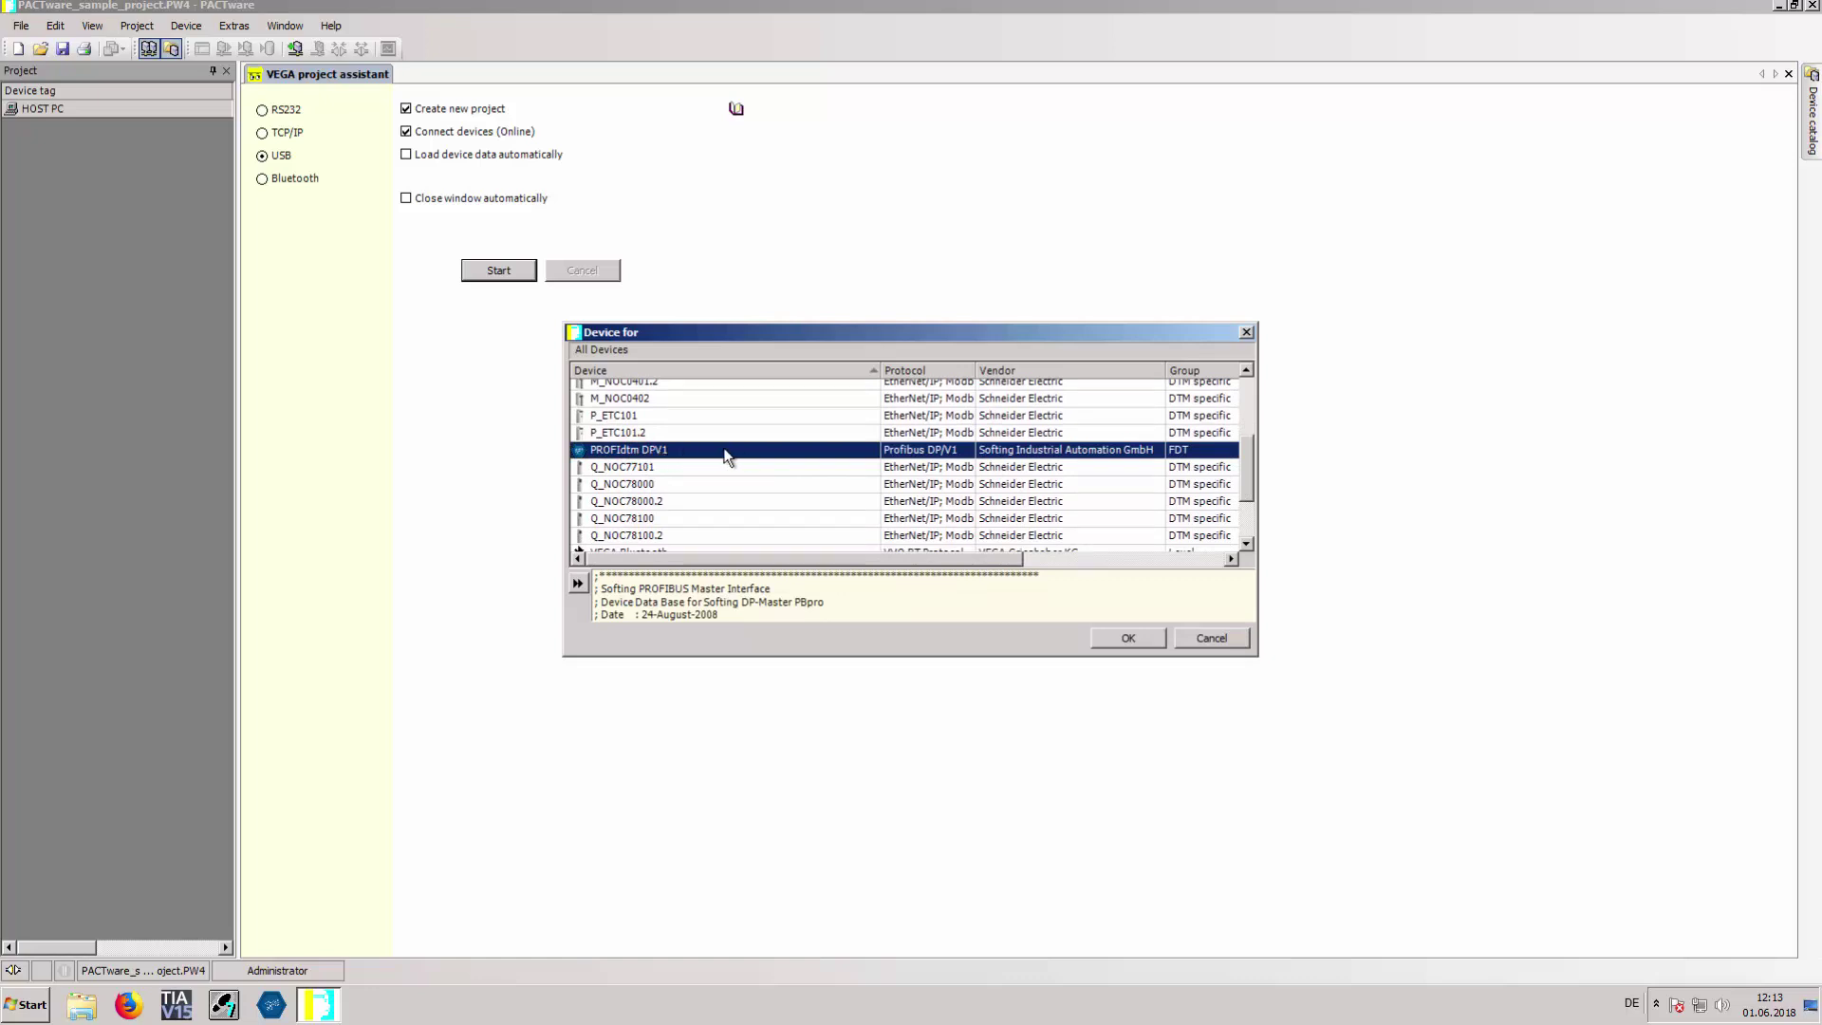
left_click(1130, 638)
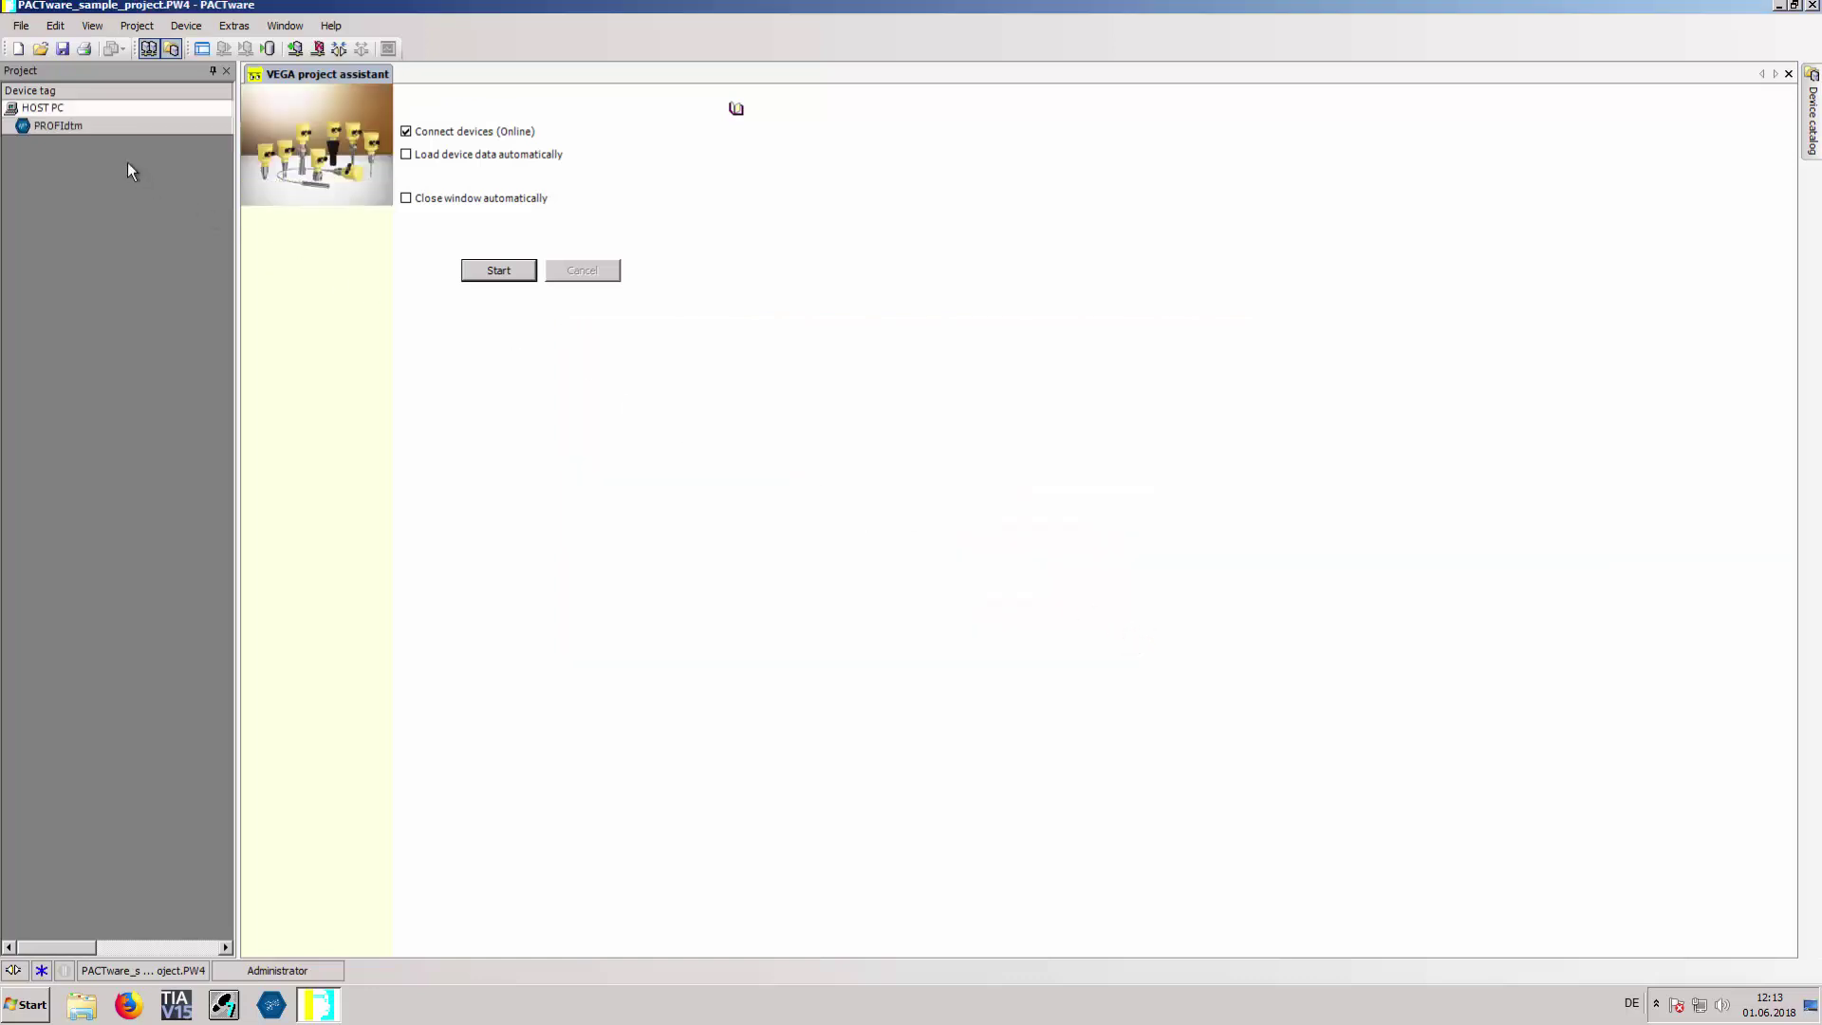
right_click(76, 125)
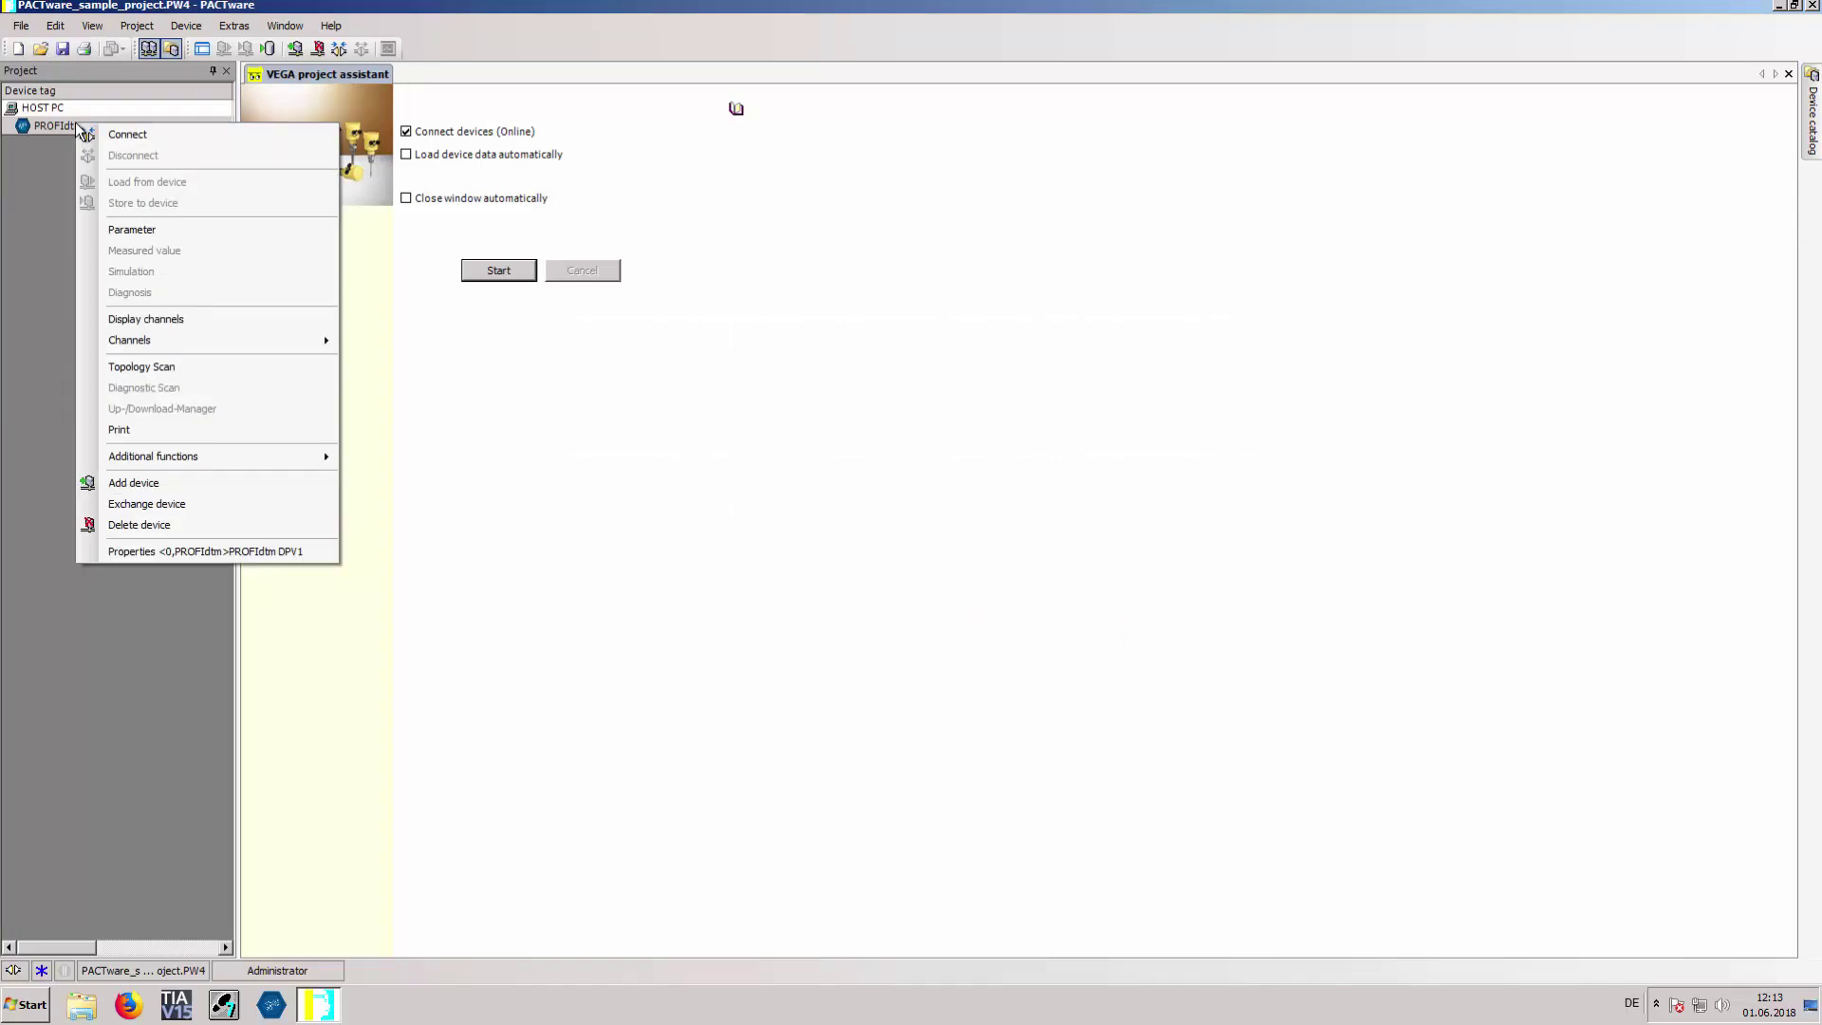
left_click(156, 229)
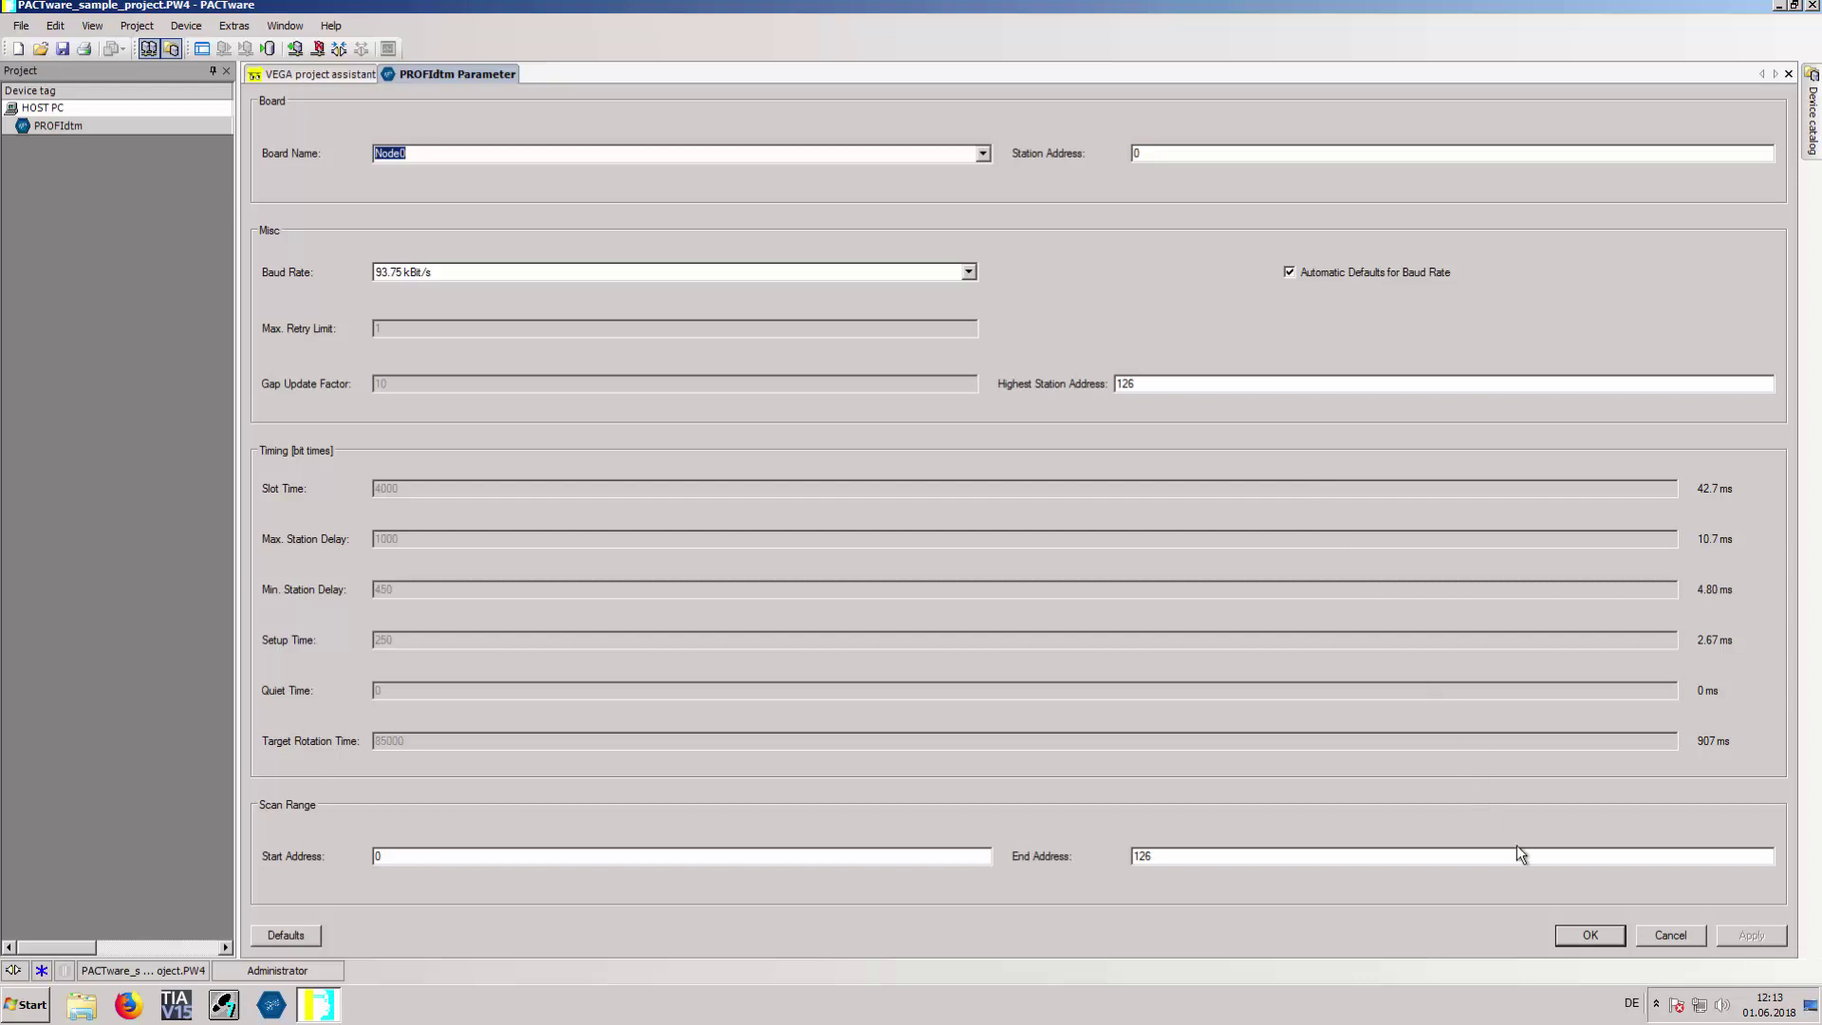
left_click(1589, 938)
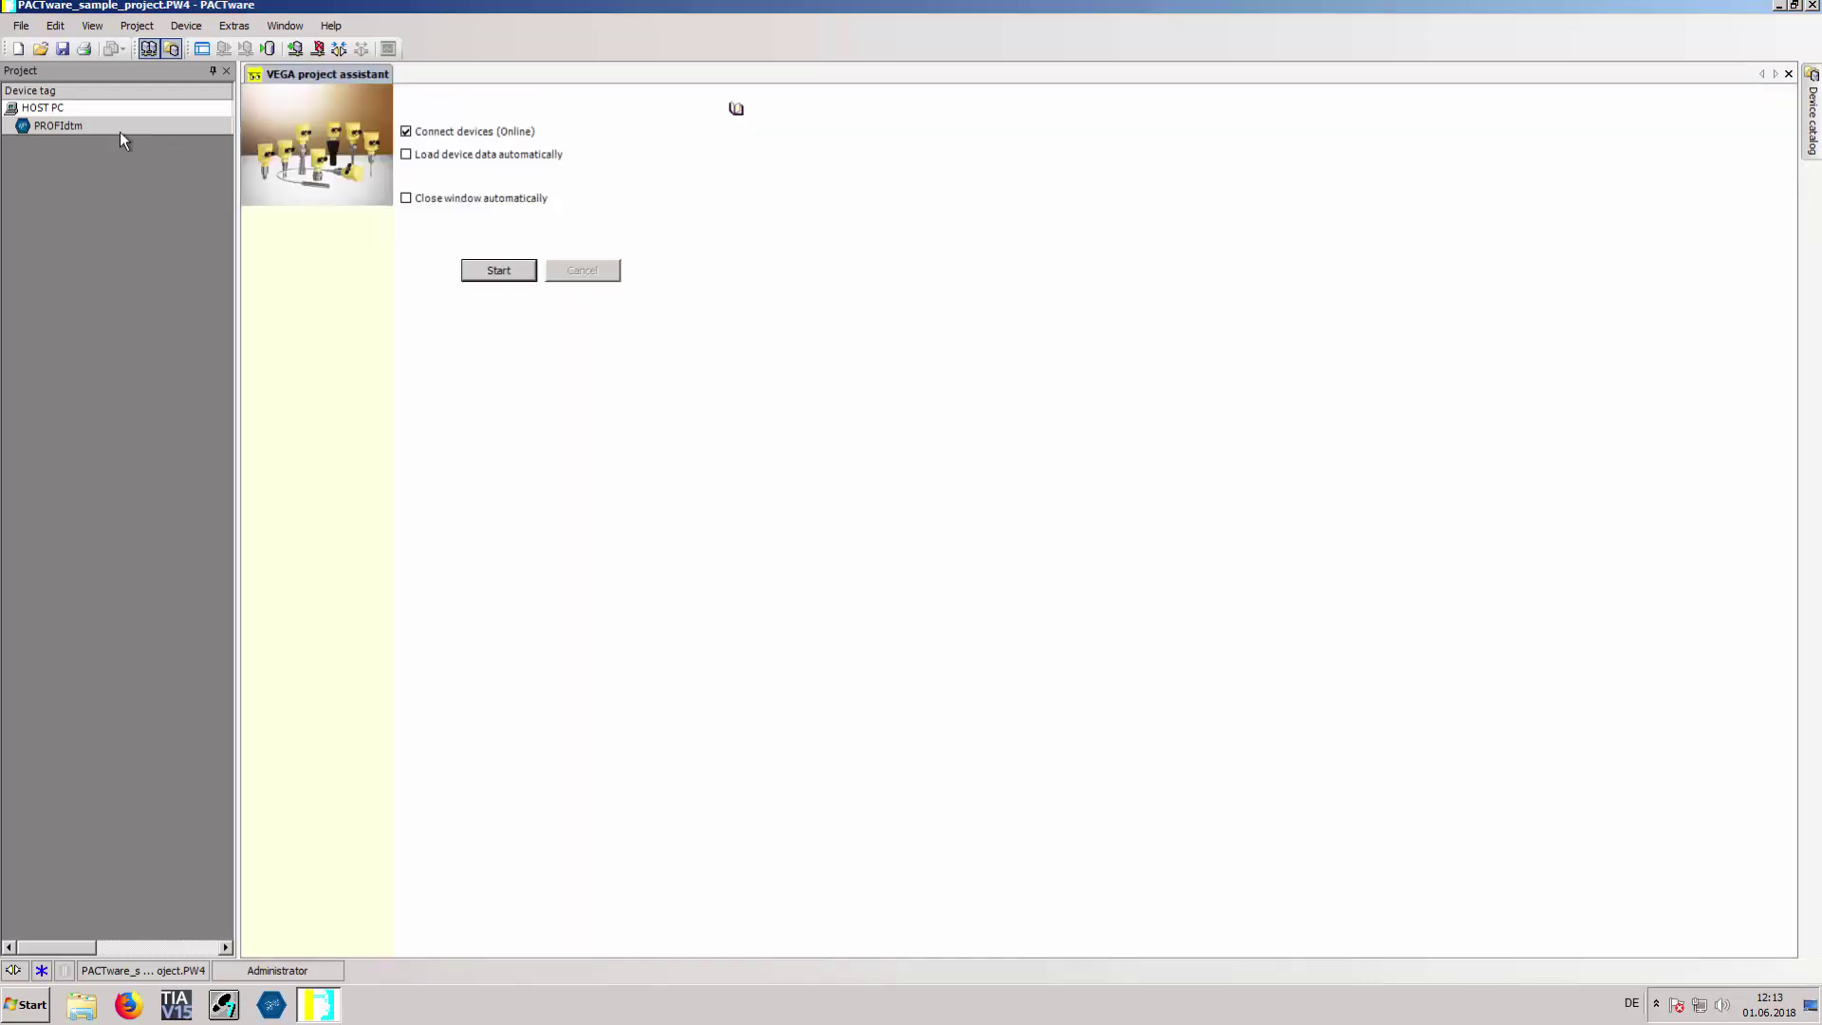
Step: Add a VEGAPULS 41 Profibus device beneath the PROFIdtm master
right_click(86, 130)
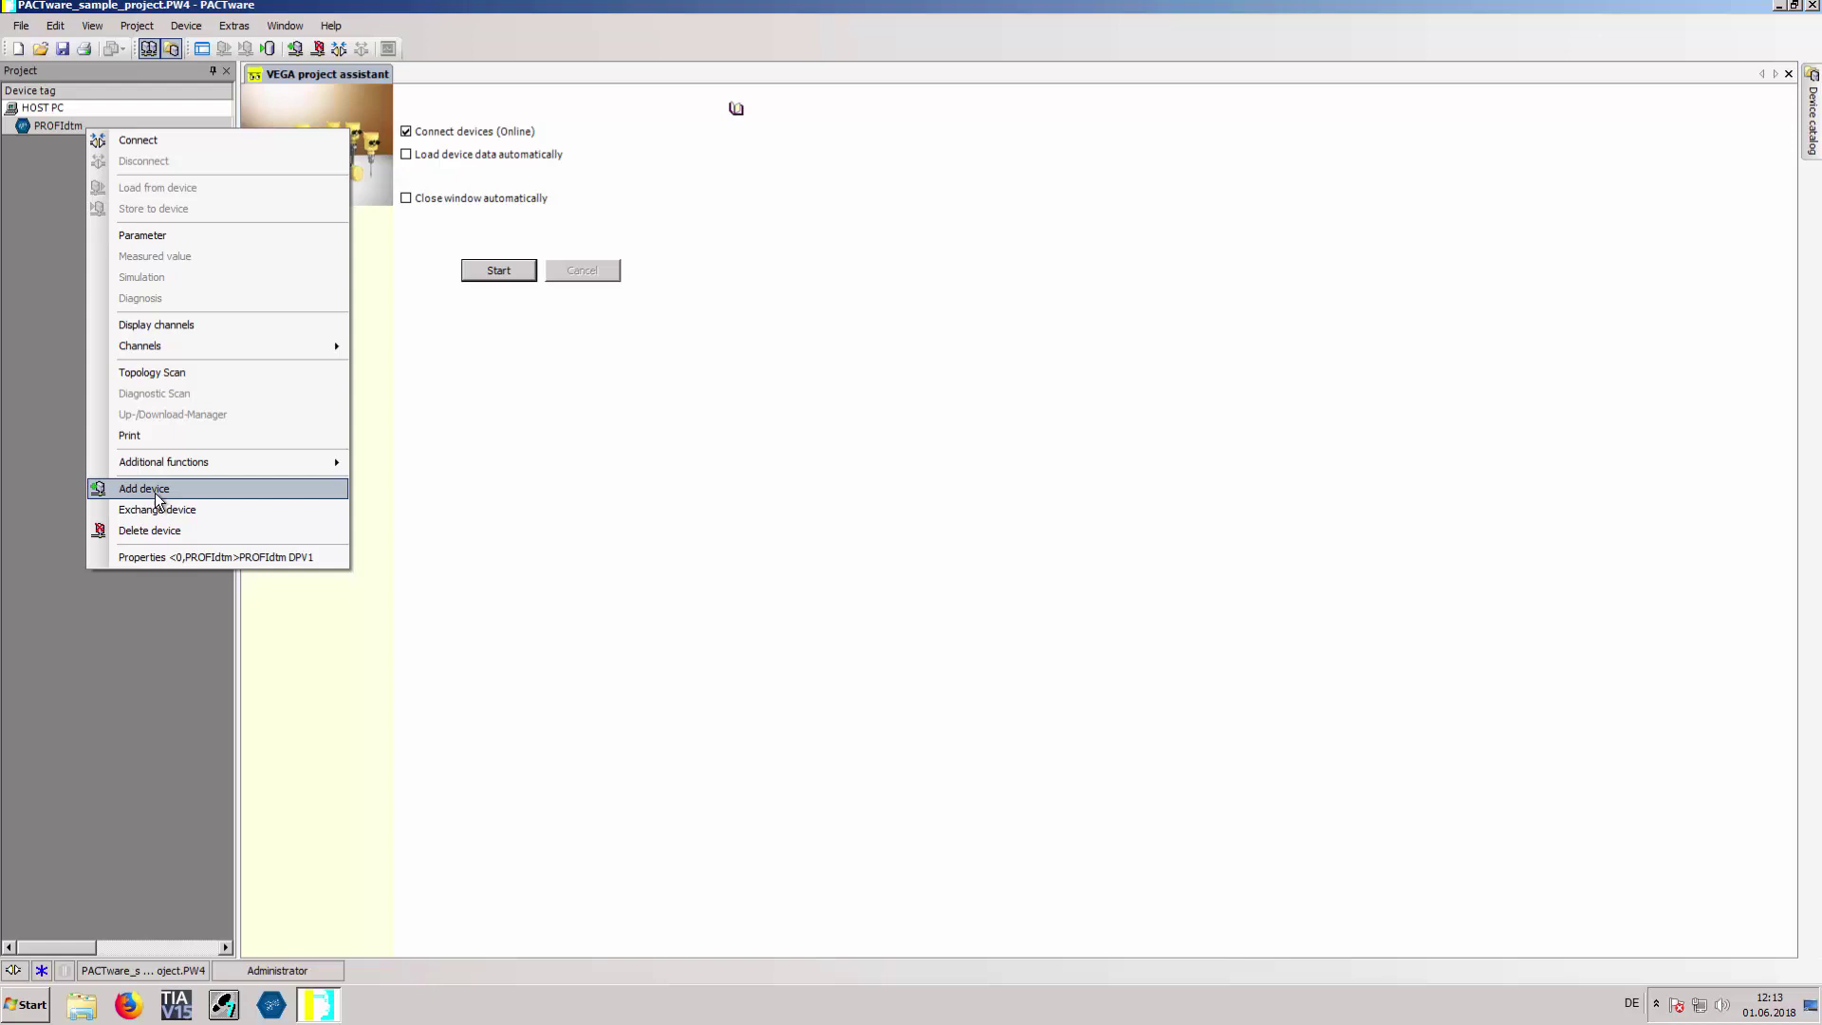
left_click(156, 493)
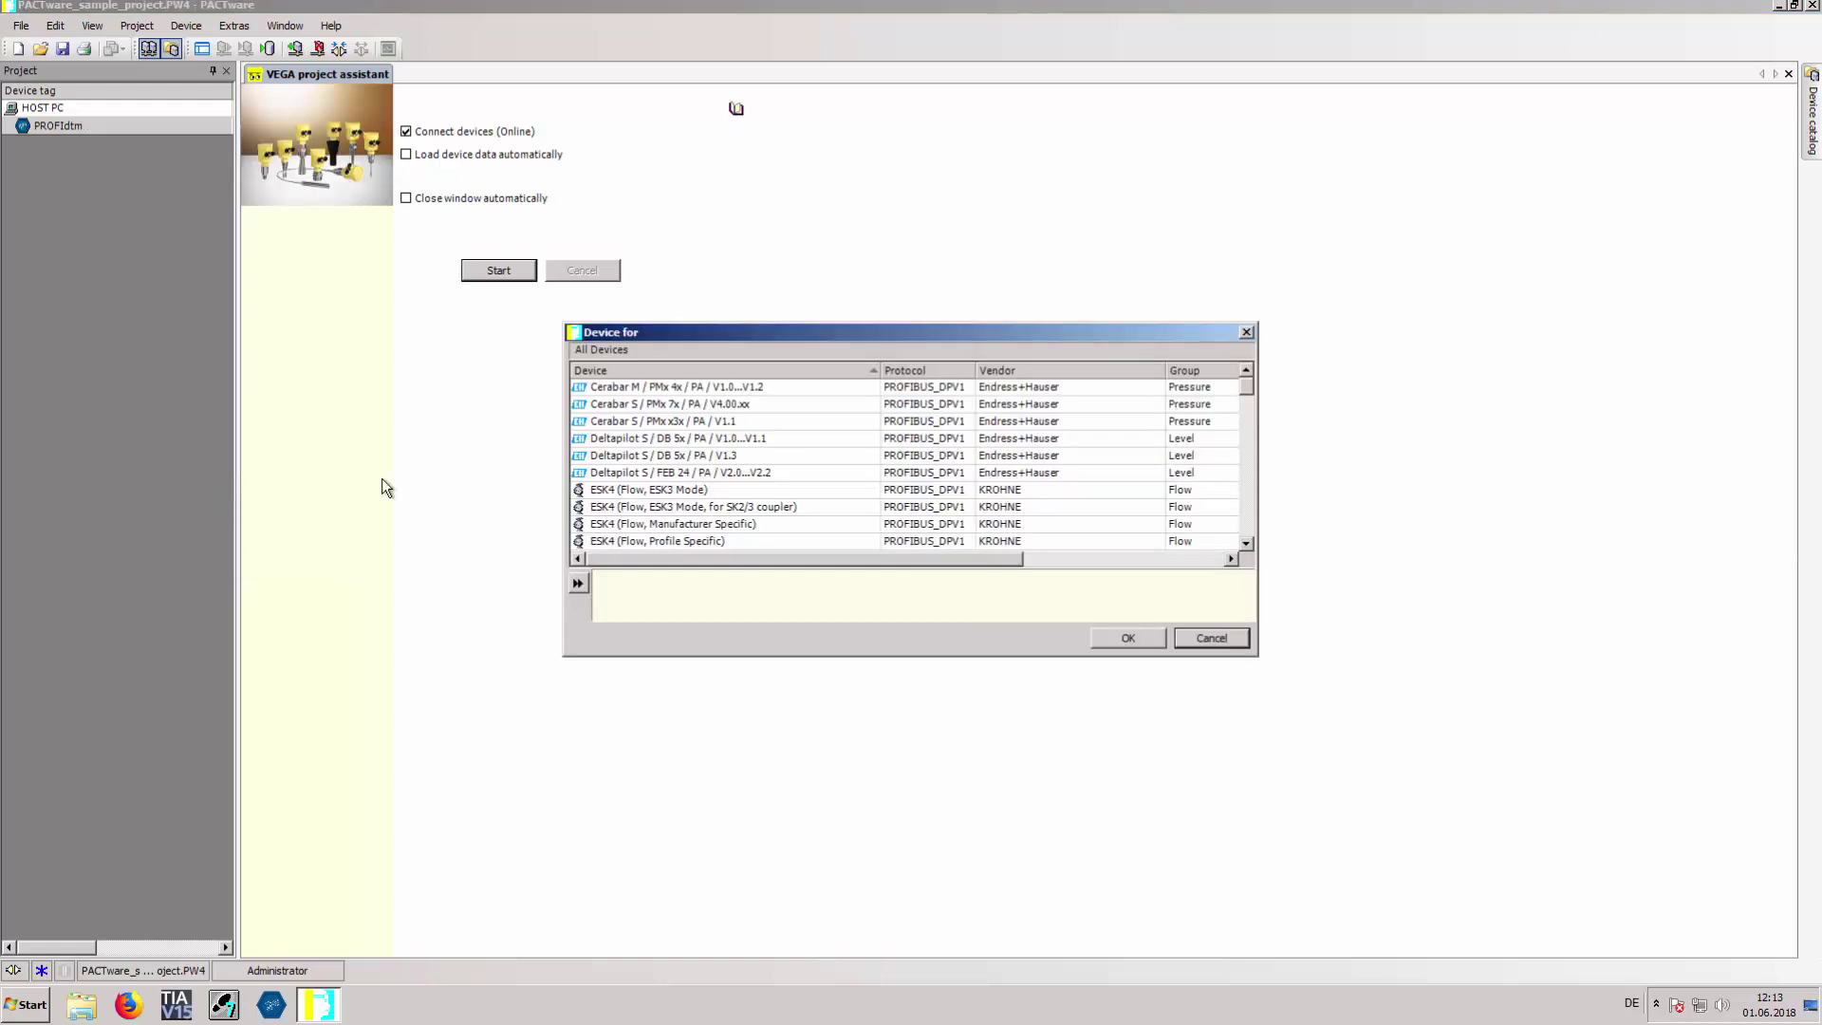
left_click_drag(1247, 386, 1242, 485)
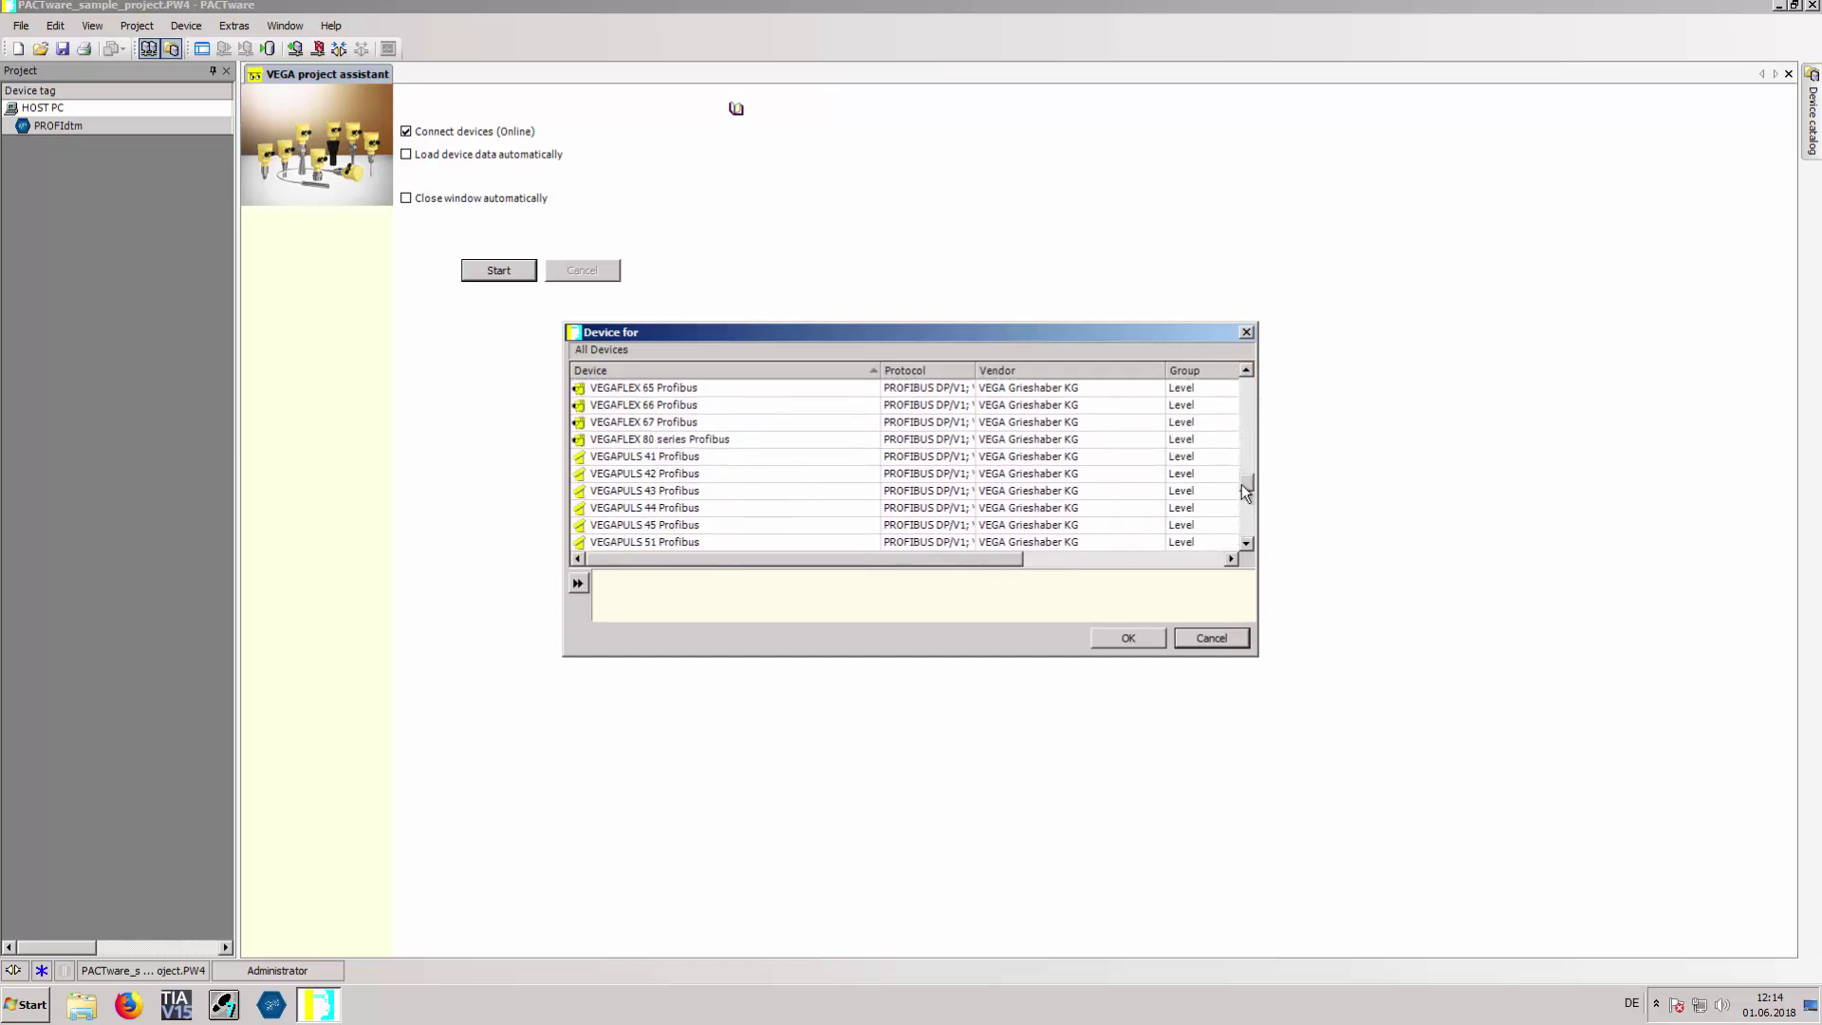
left_click(682, 458)
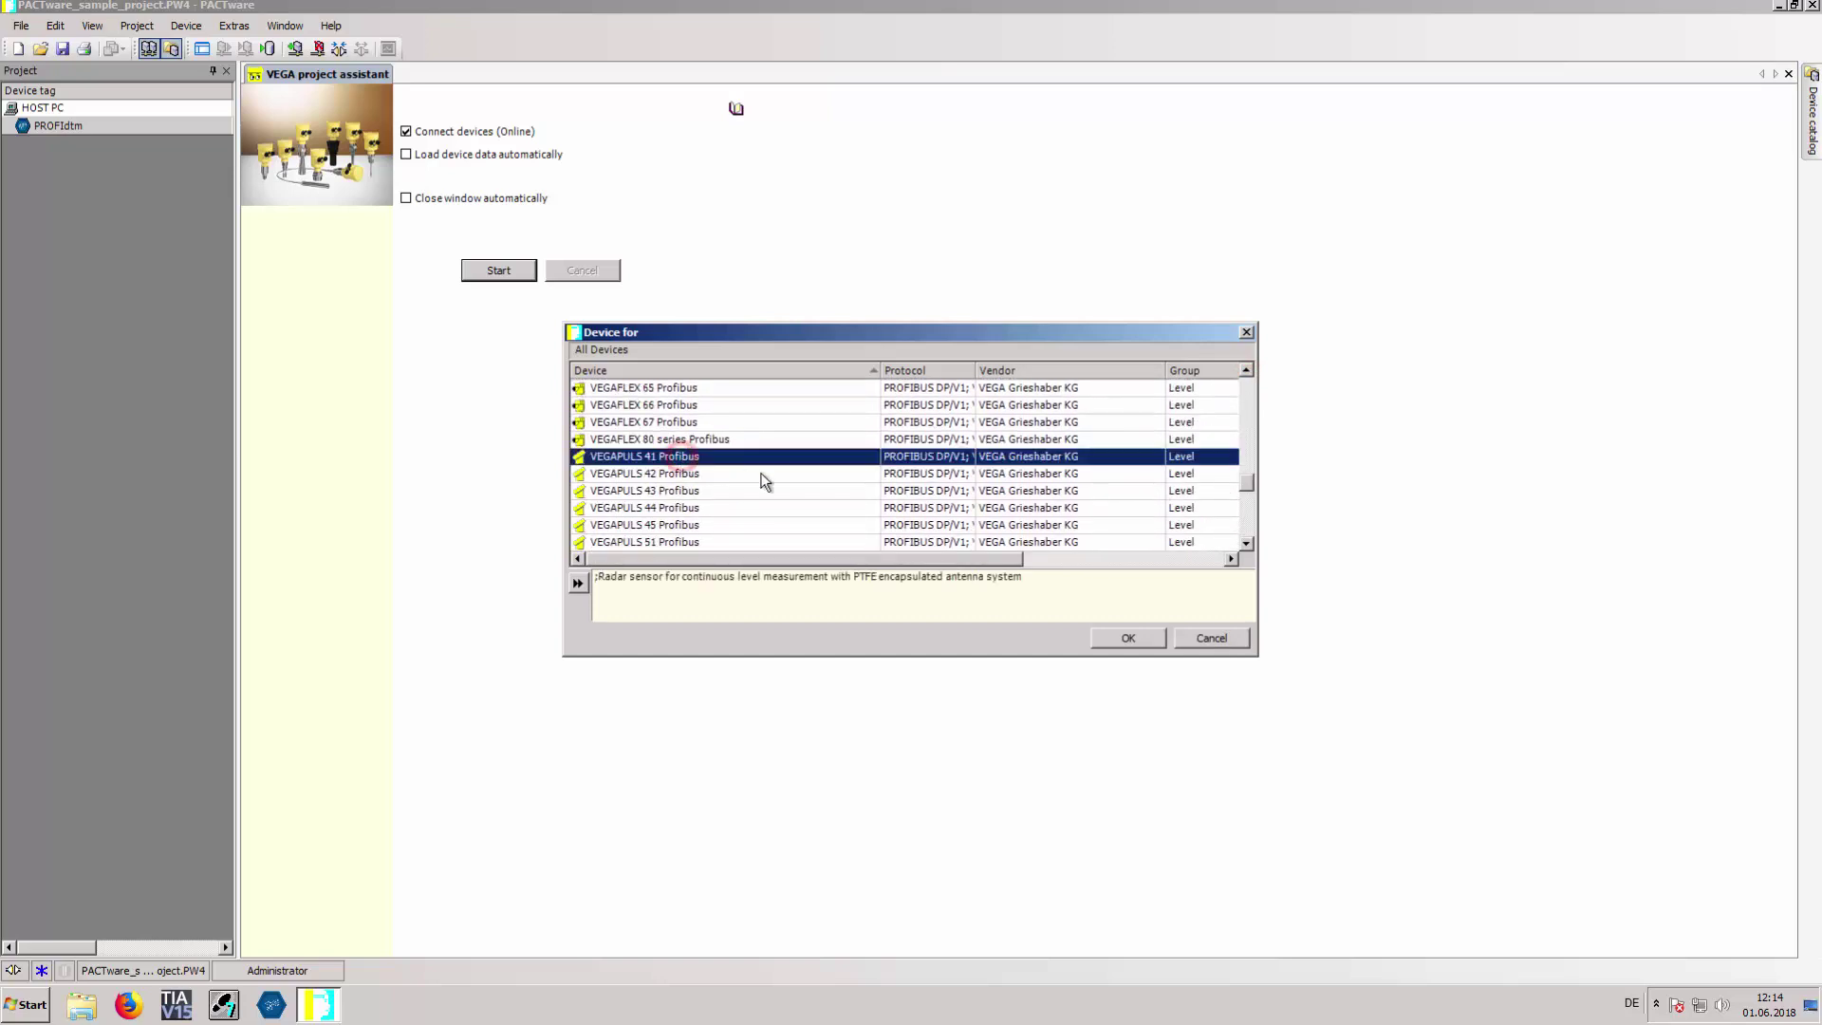
left_click(1126, 639)
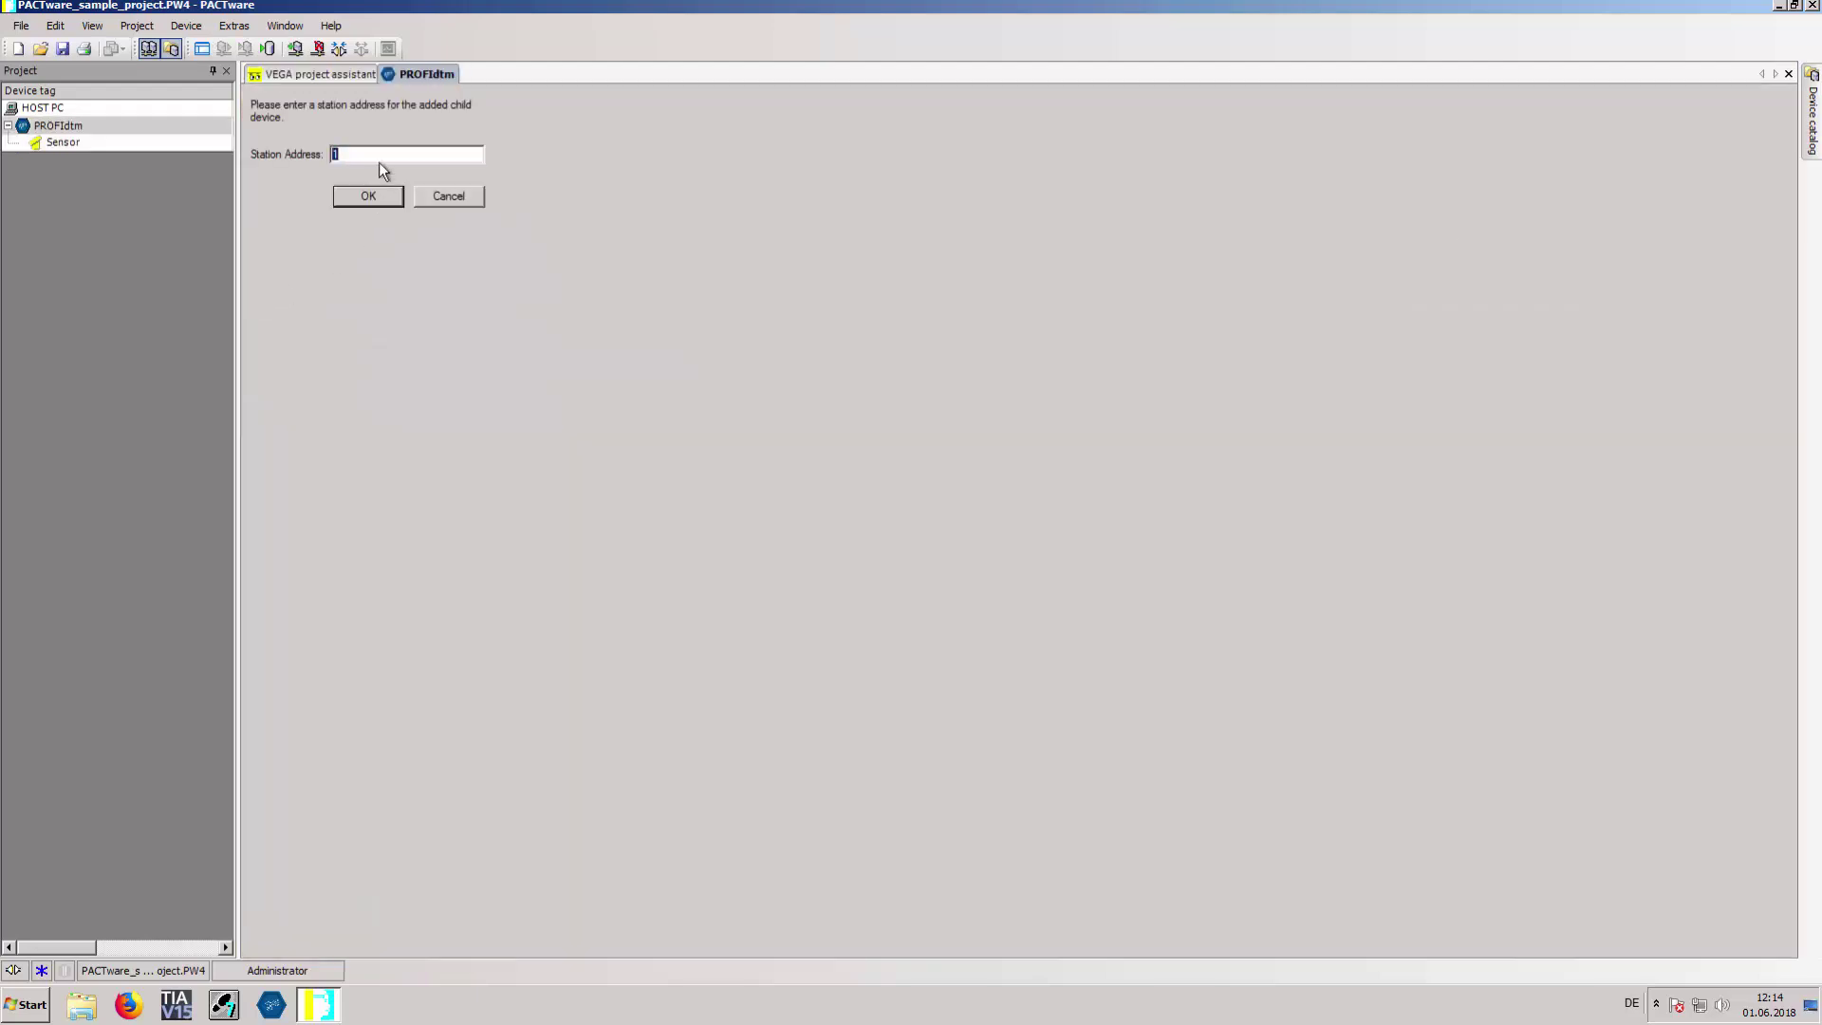
type("1")
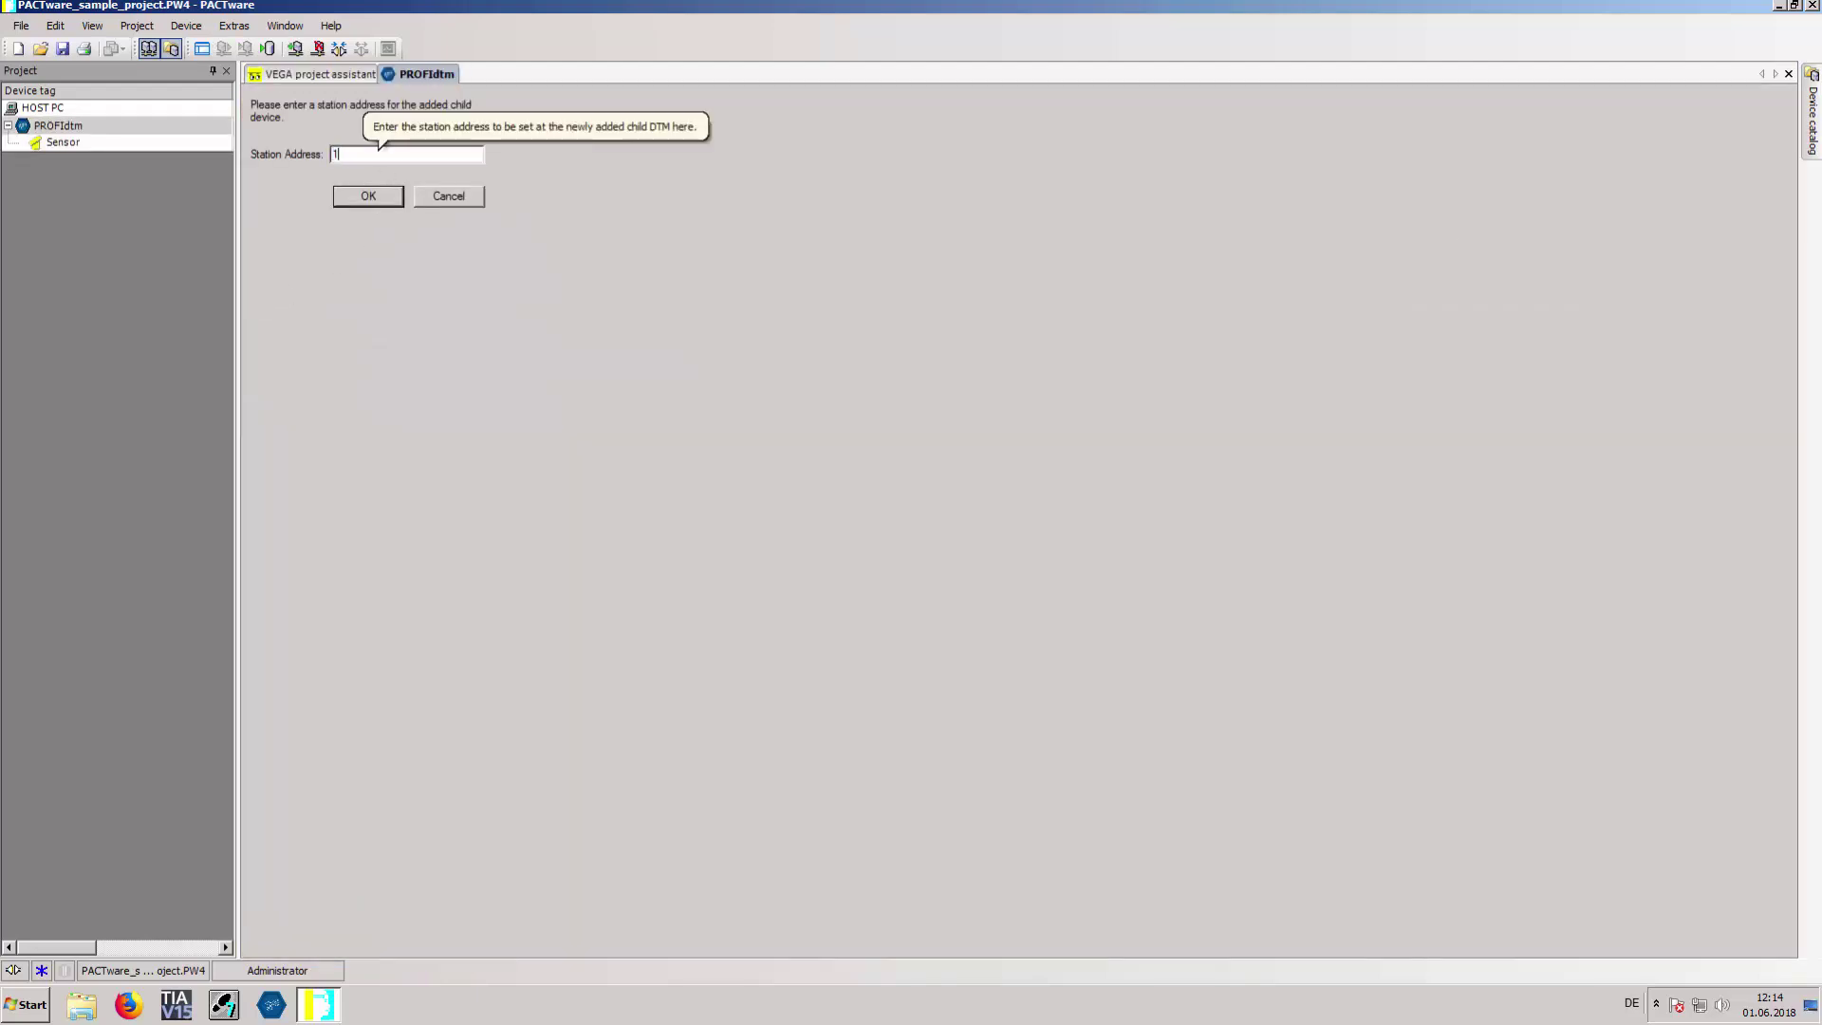
type("25")
Step: Confirm station address 125 for the sensor and close the prompt
left_click(367, 198)
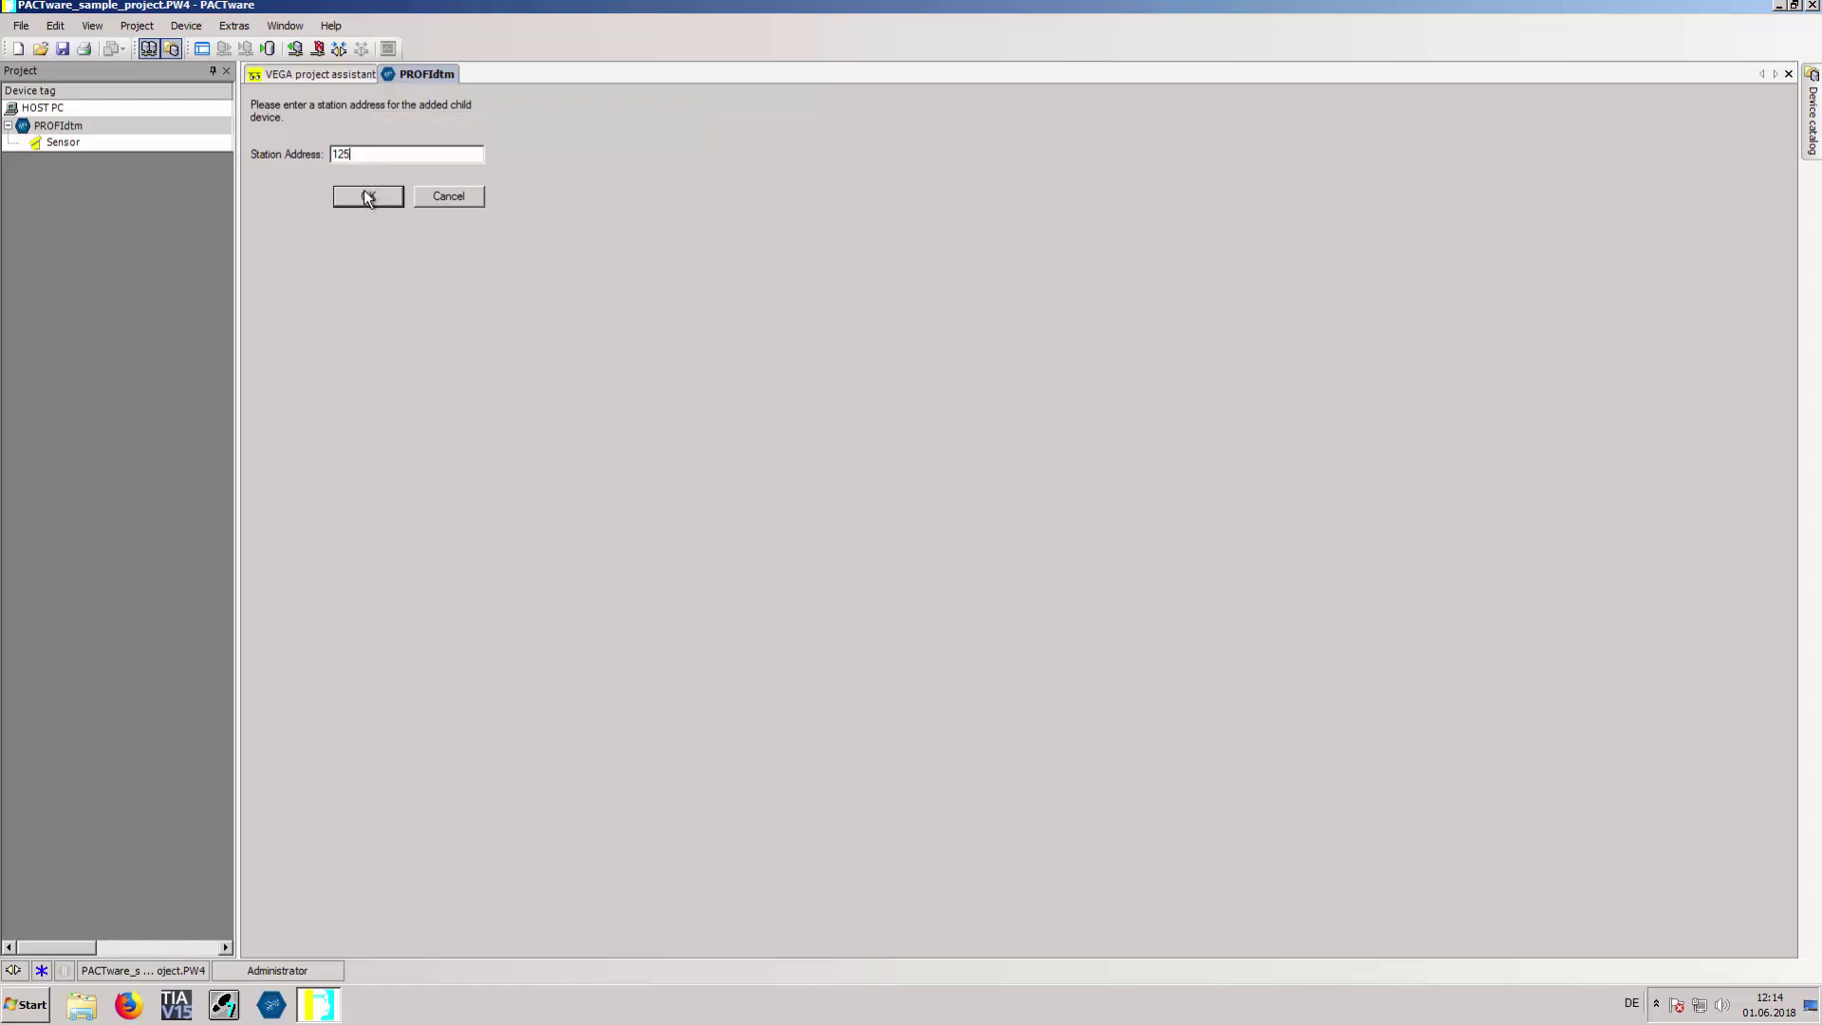
left_click(368, 199)
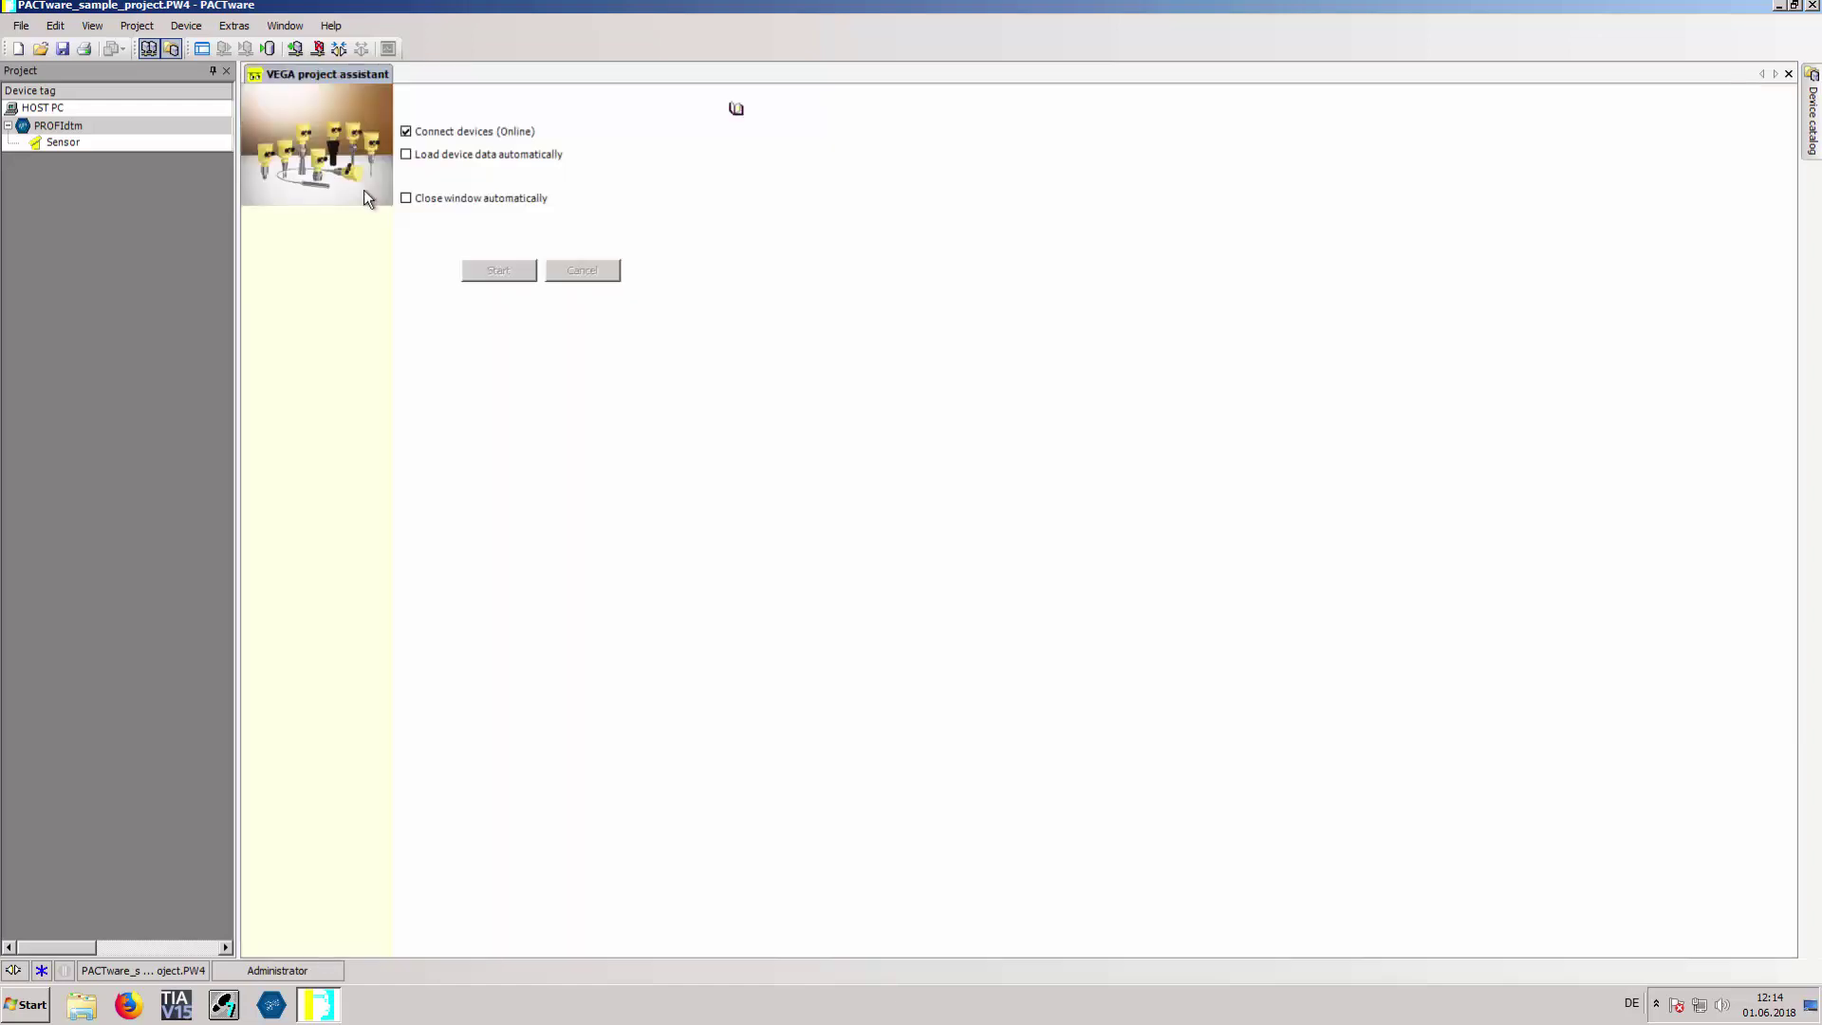
Step: Connect PROFIdtm, then the Sensor, and show its measured distance of 0.771 m
right_click(78, 135)
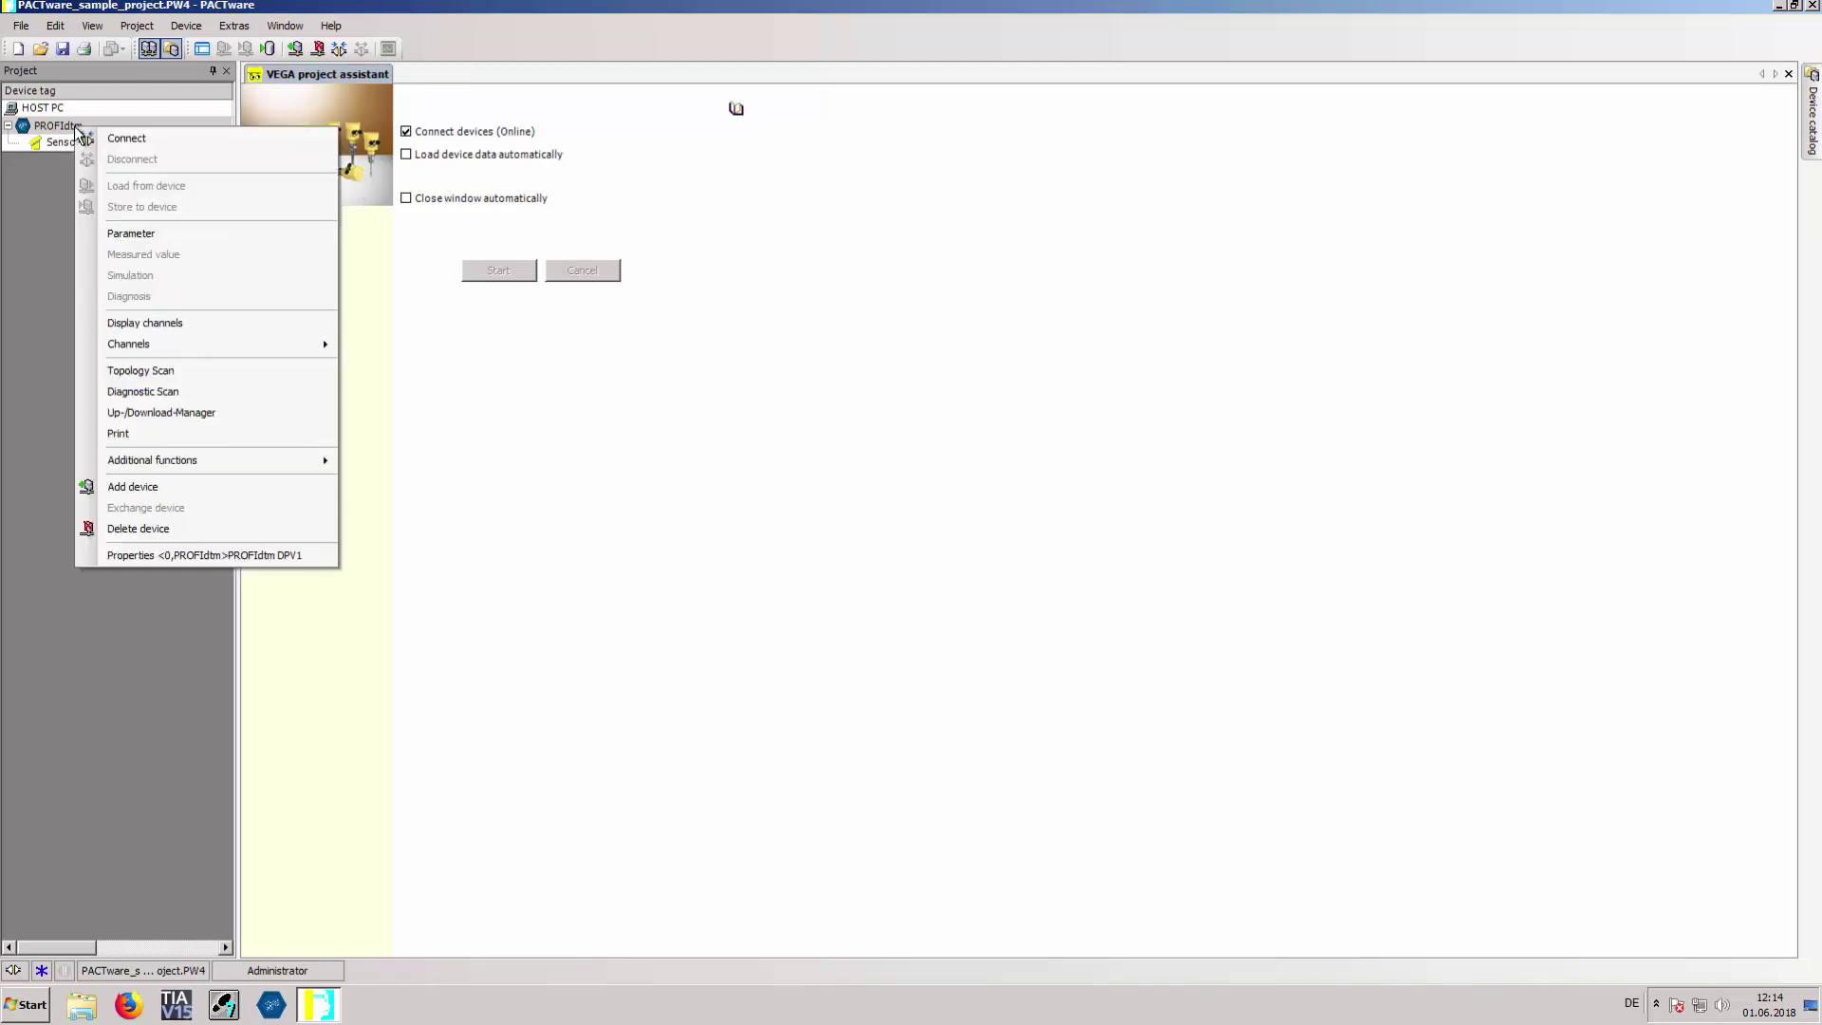
left_click(132, 137)
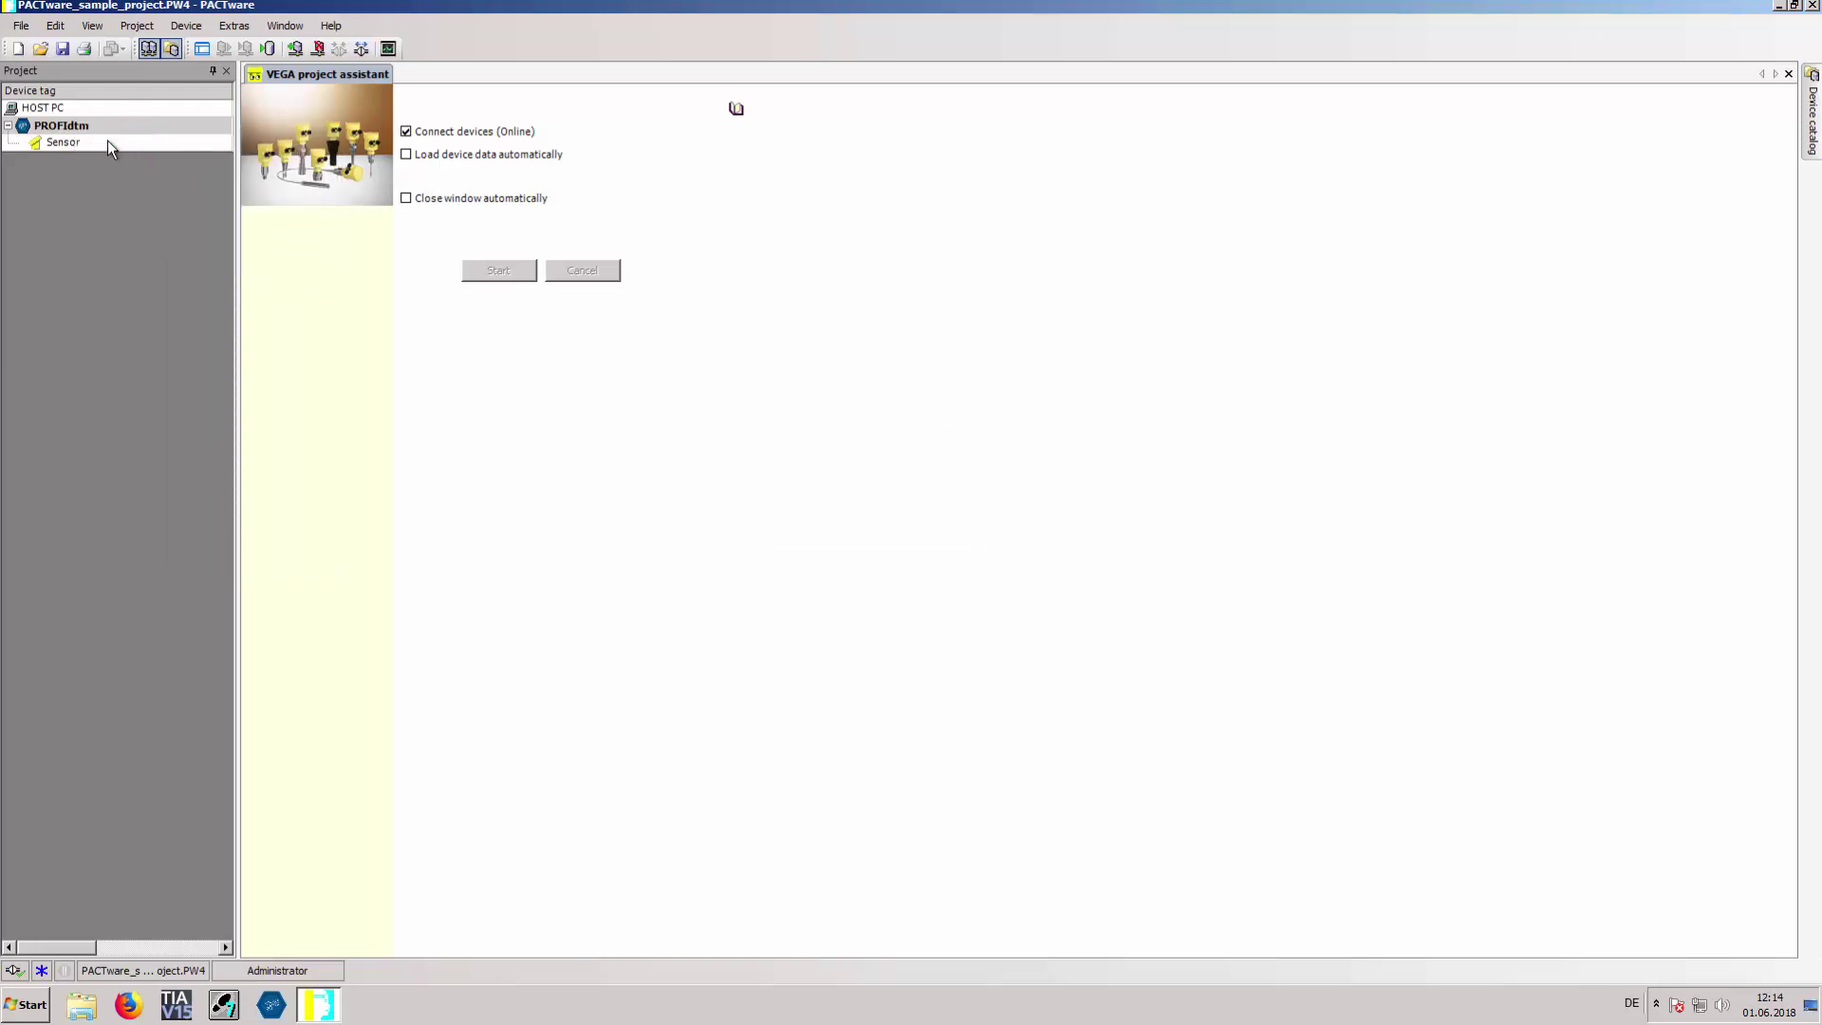
right_click(93, 145)
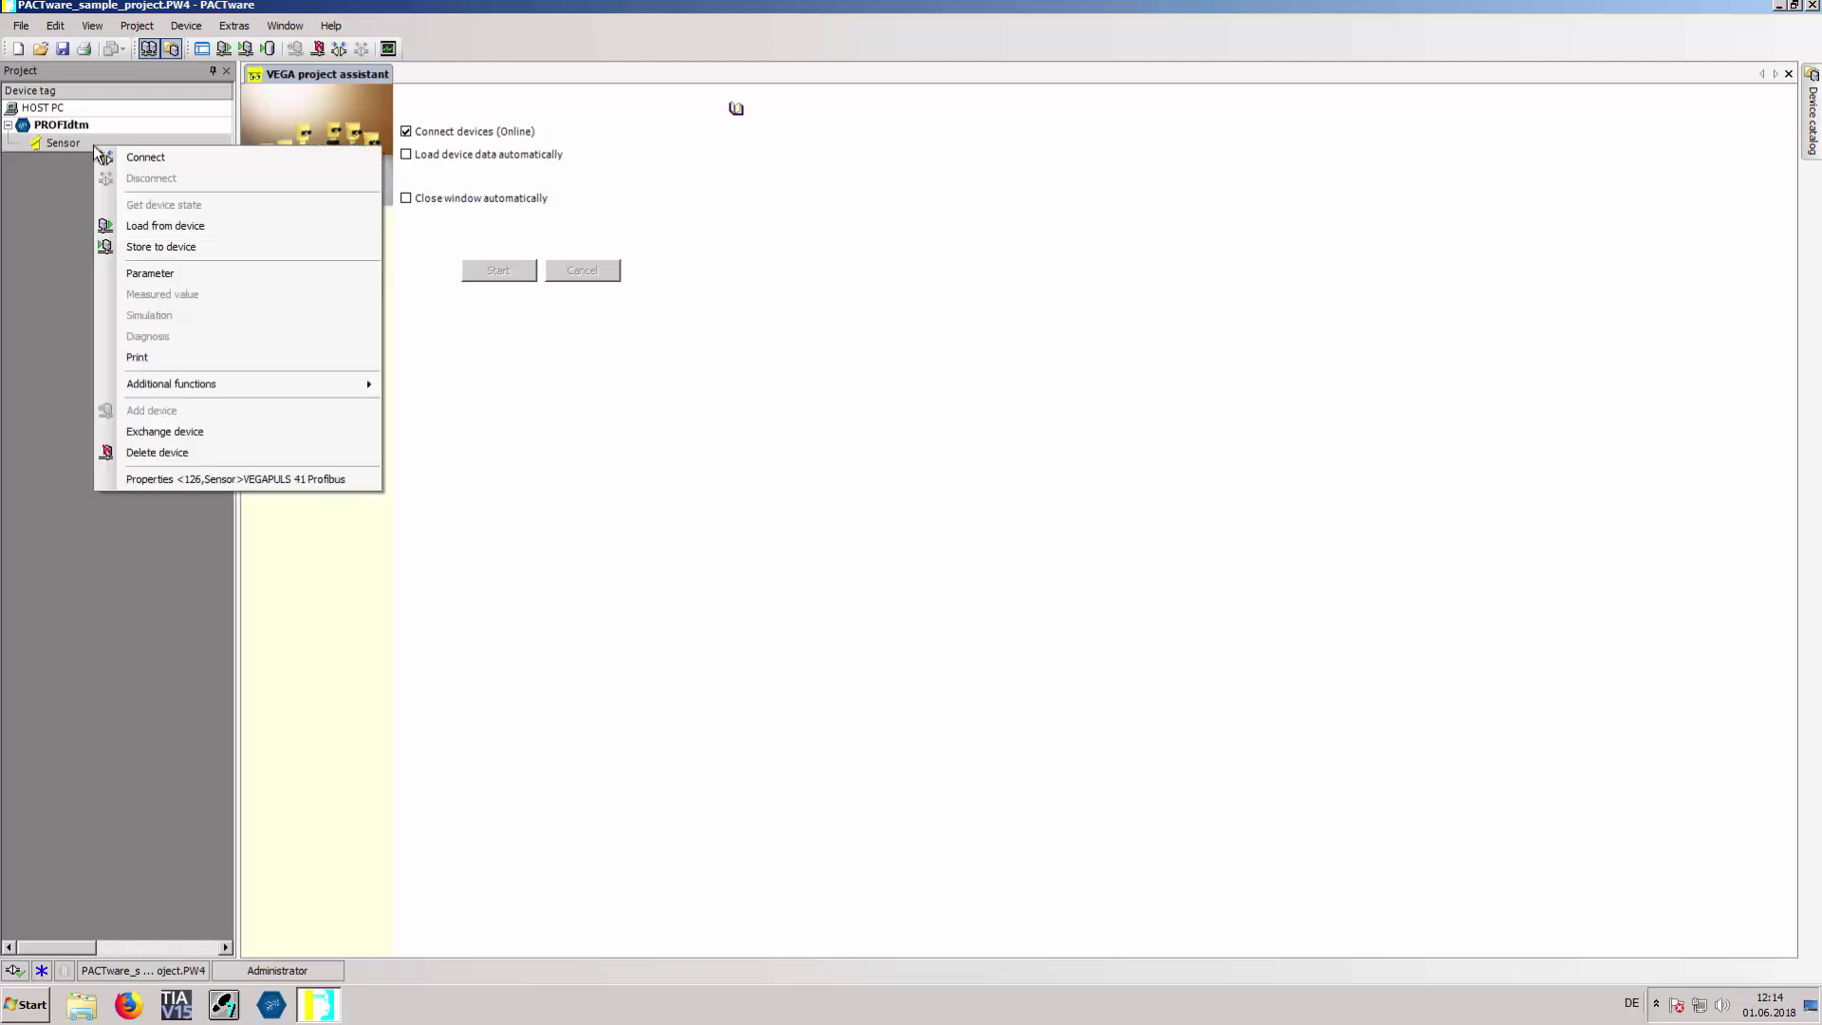
left_click(156, 160)
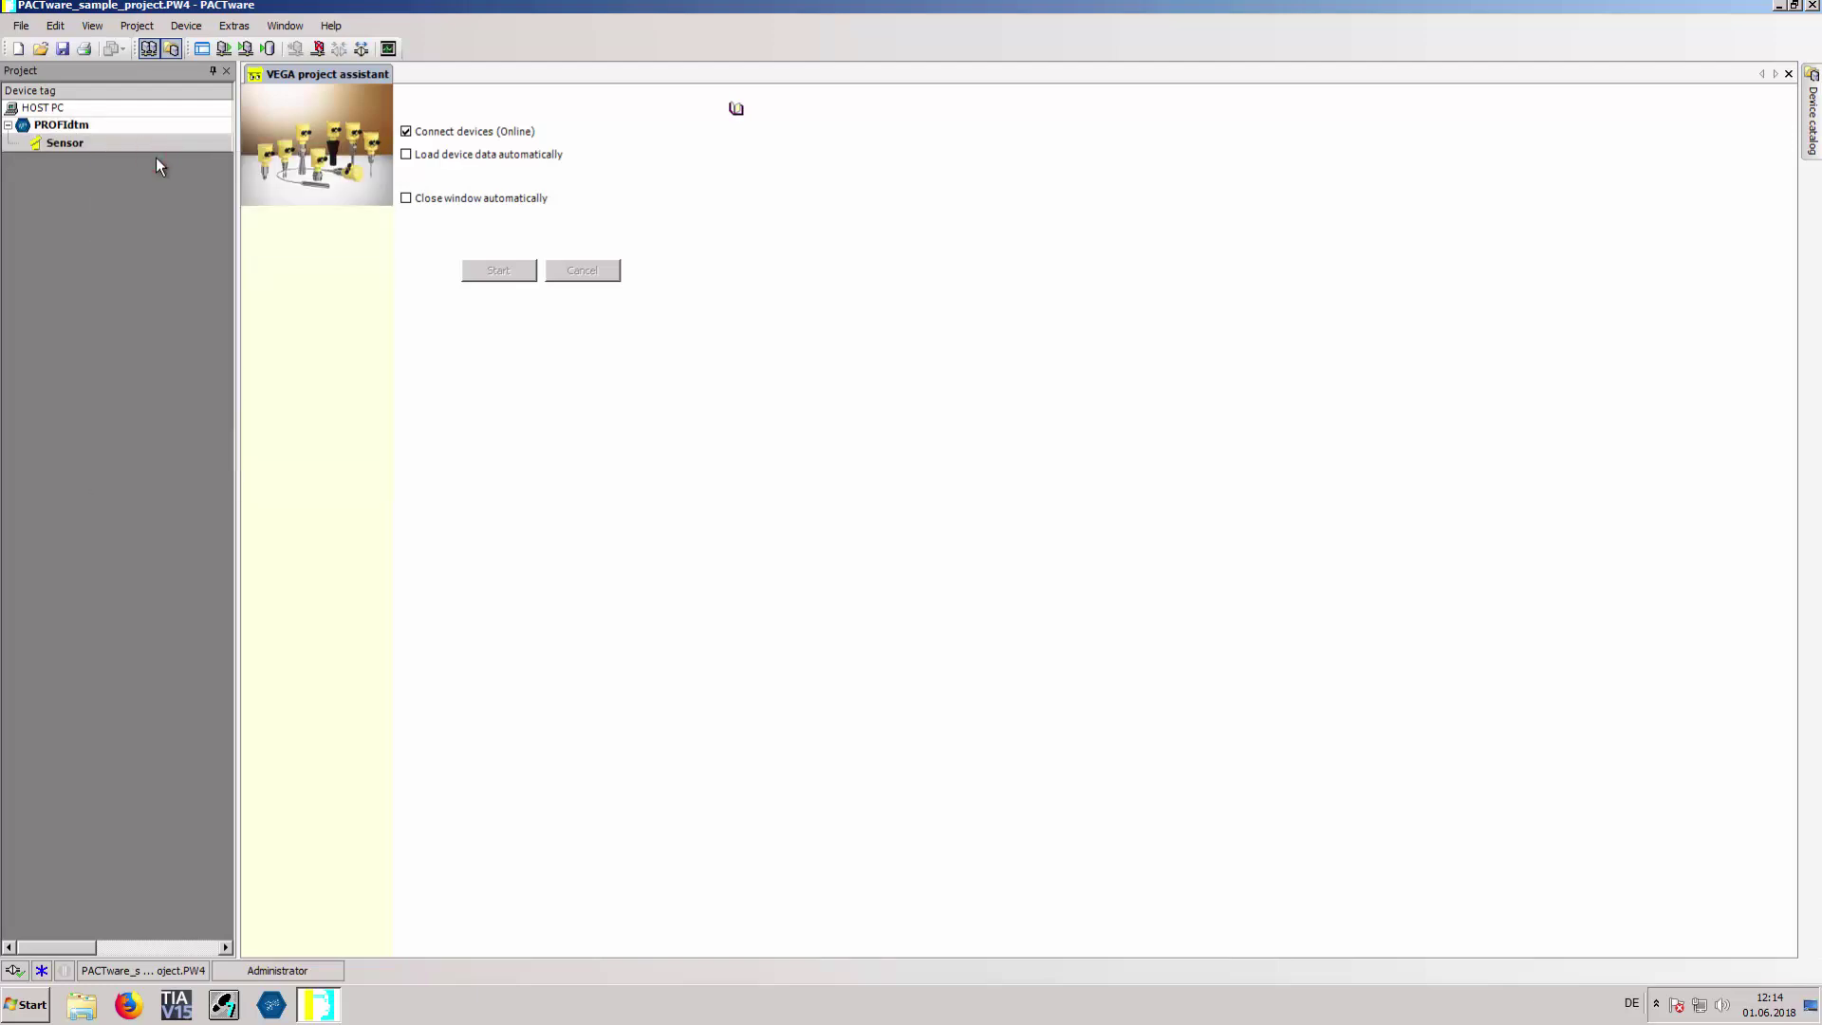
double_click(96, 141)
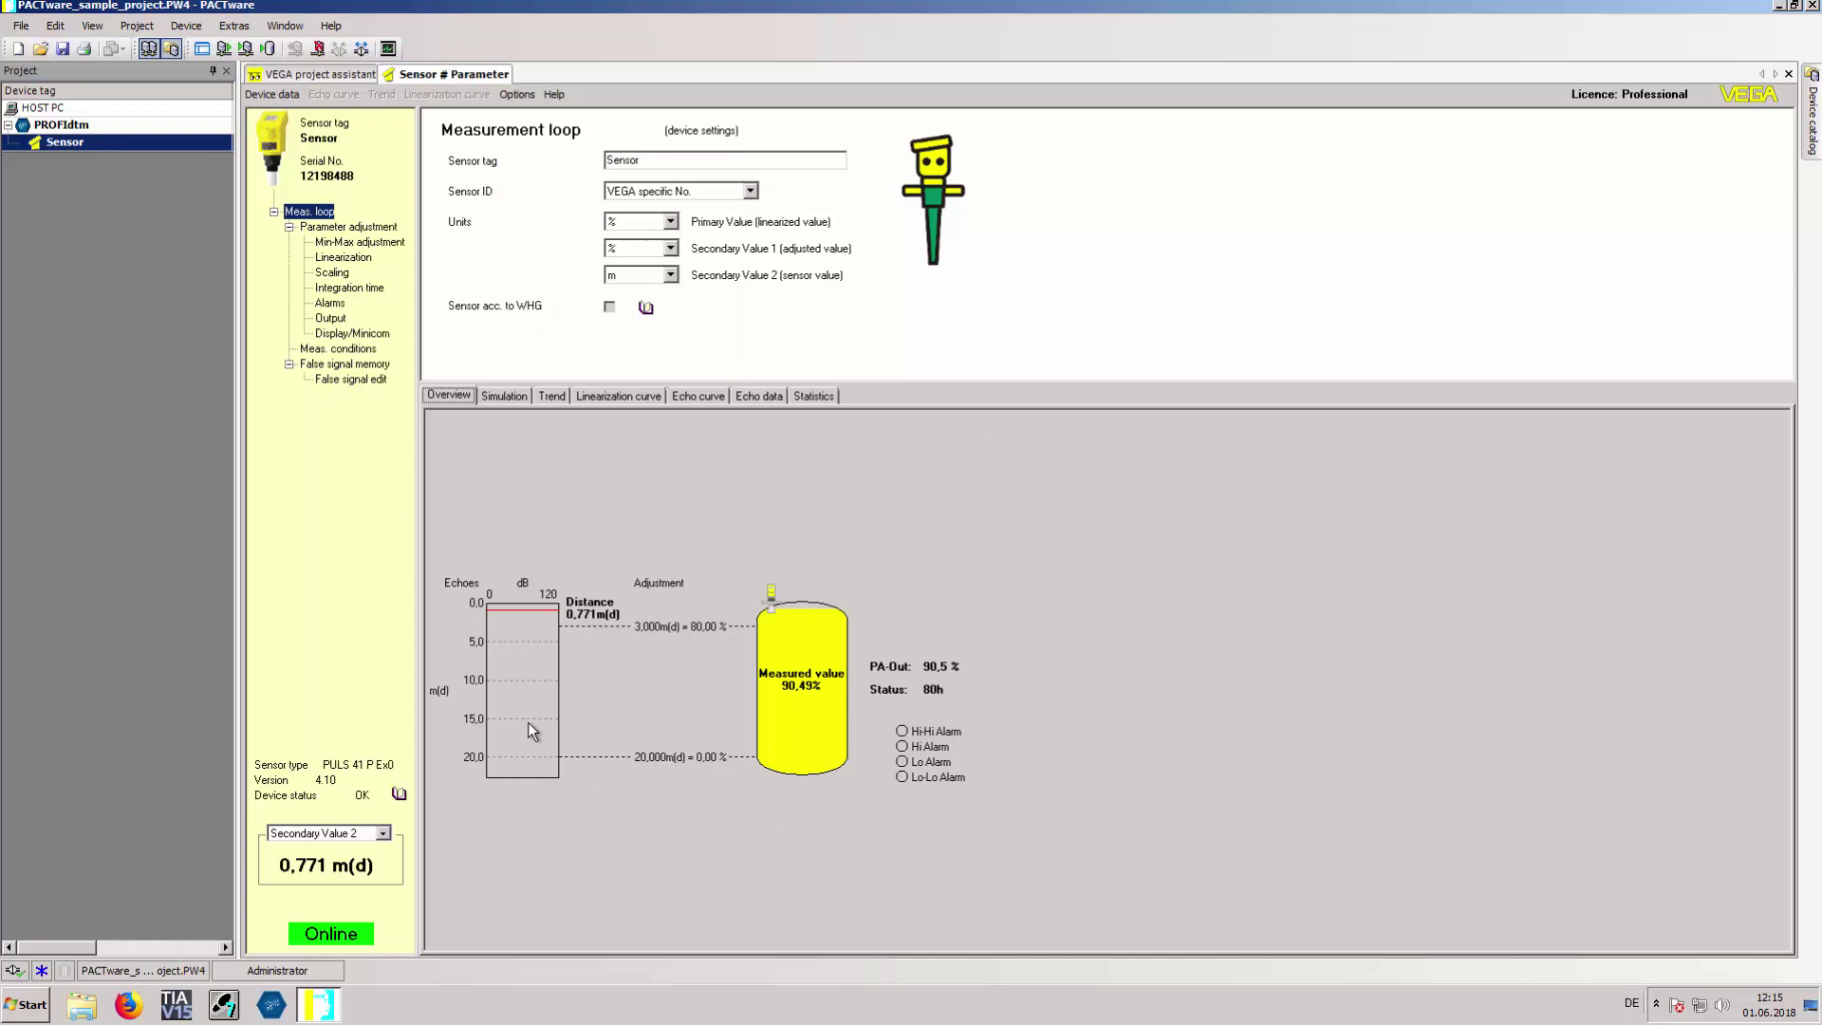
Step: Choose Horizontal cylindrical vessel under Parameter adjustment > Linearization and store it to the sensor
left_click(379, 230)
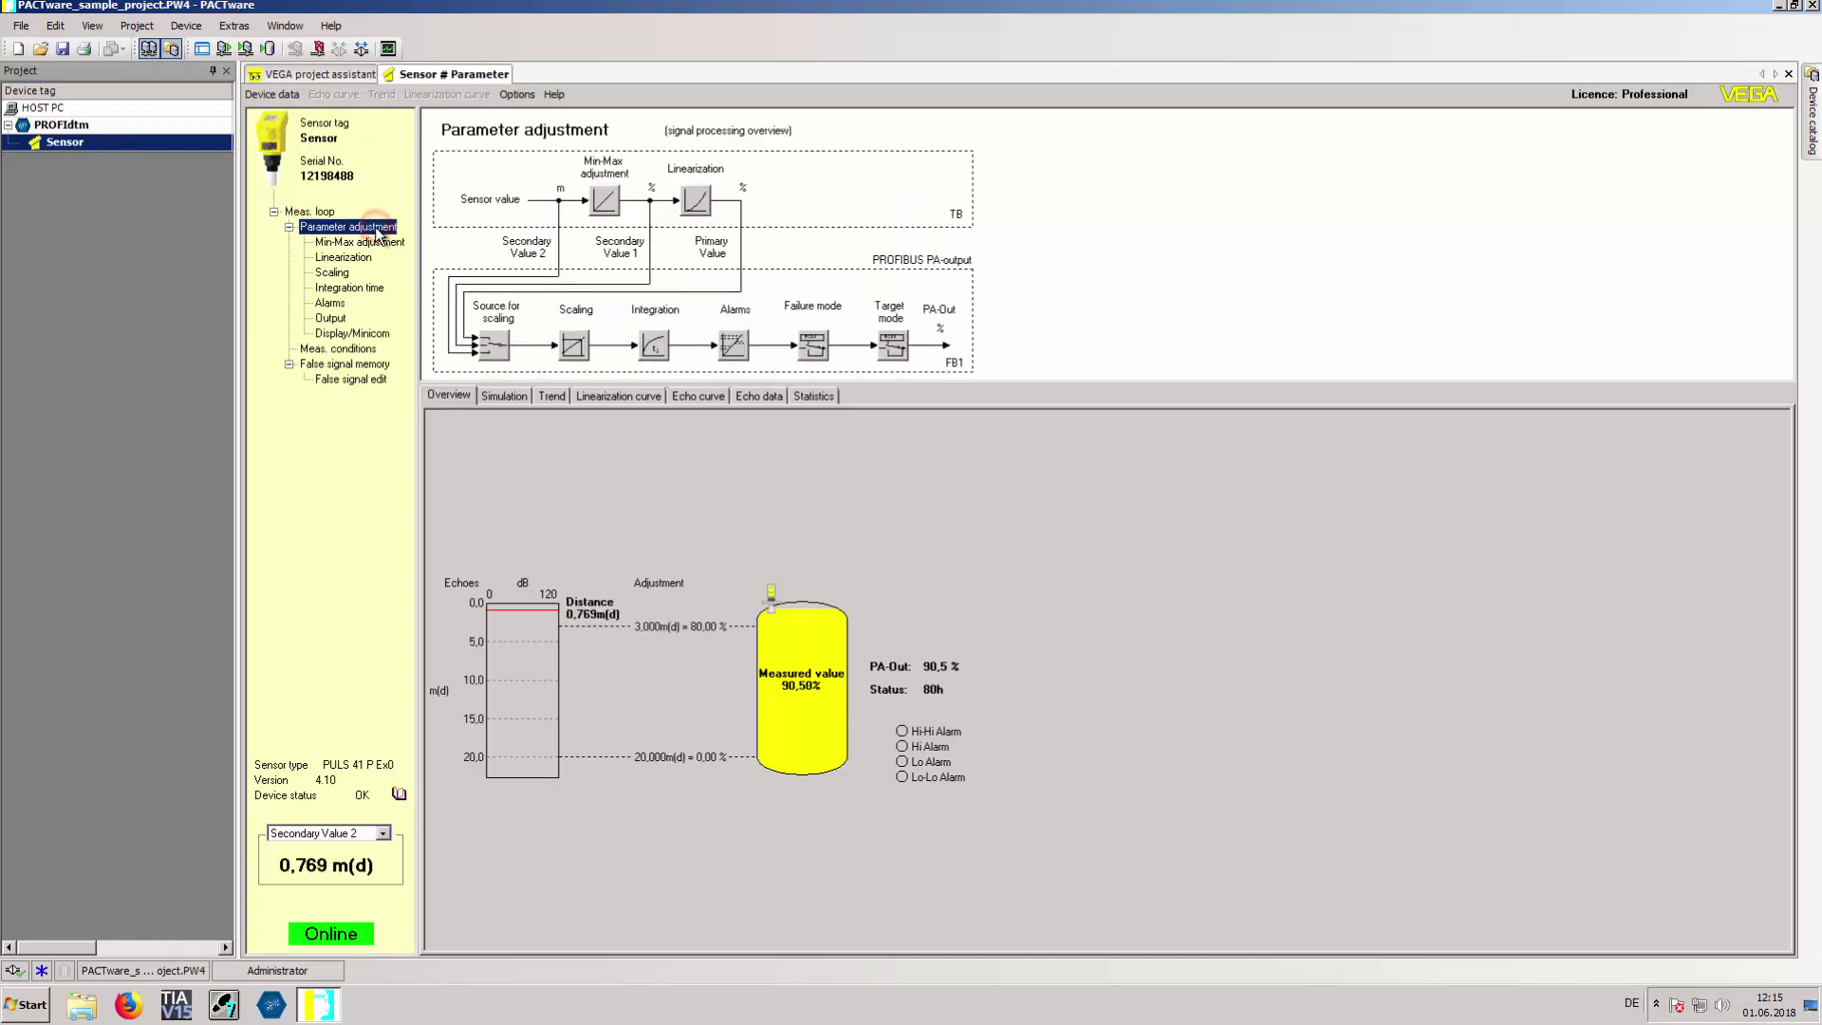
left_click(358, 256)
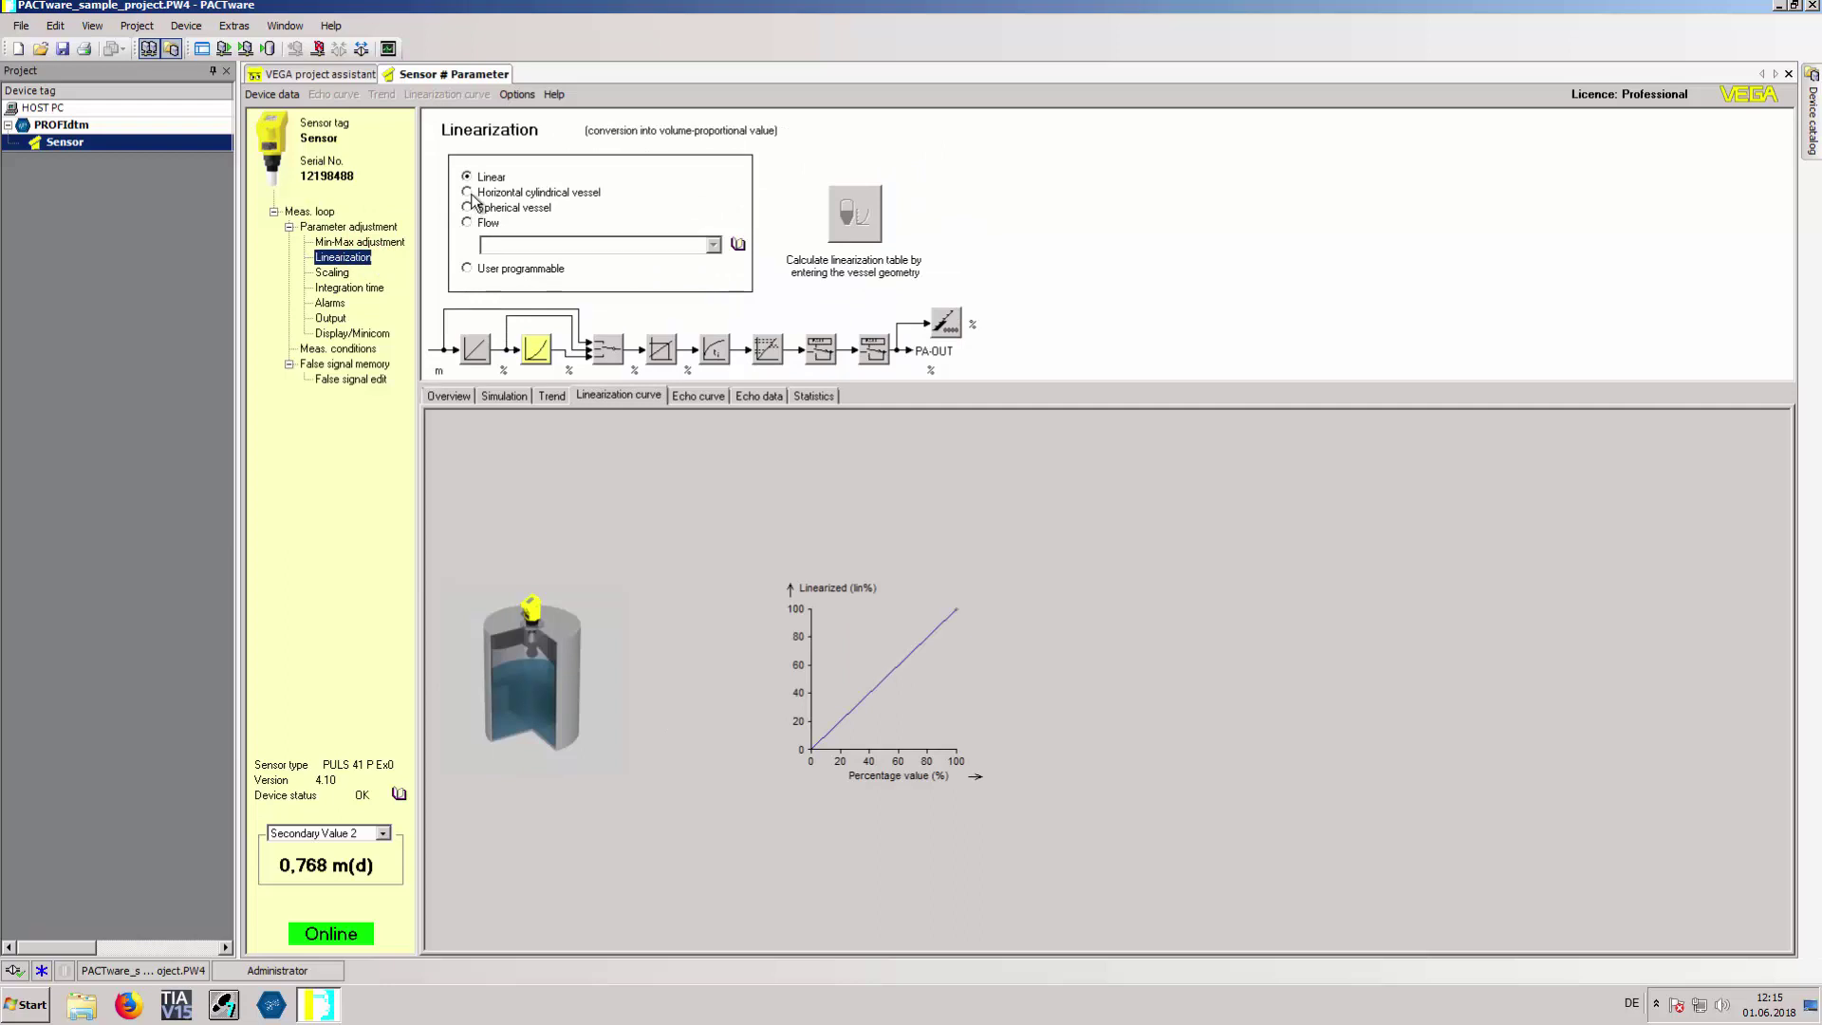
left_click(469, 193)
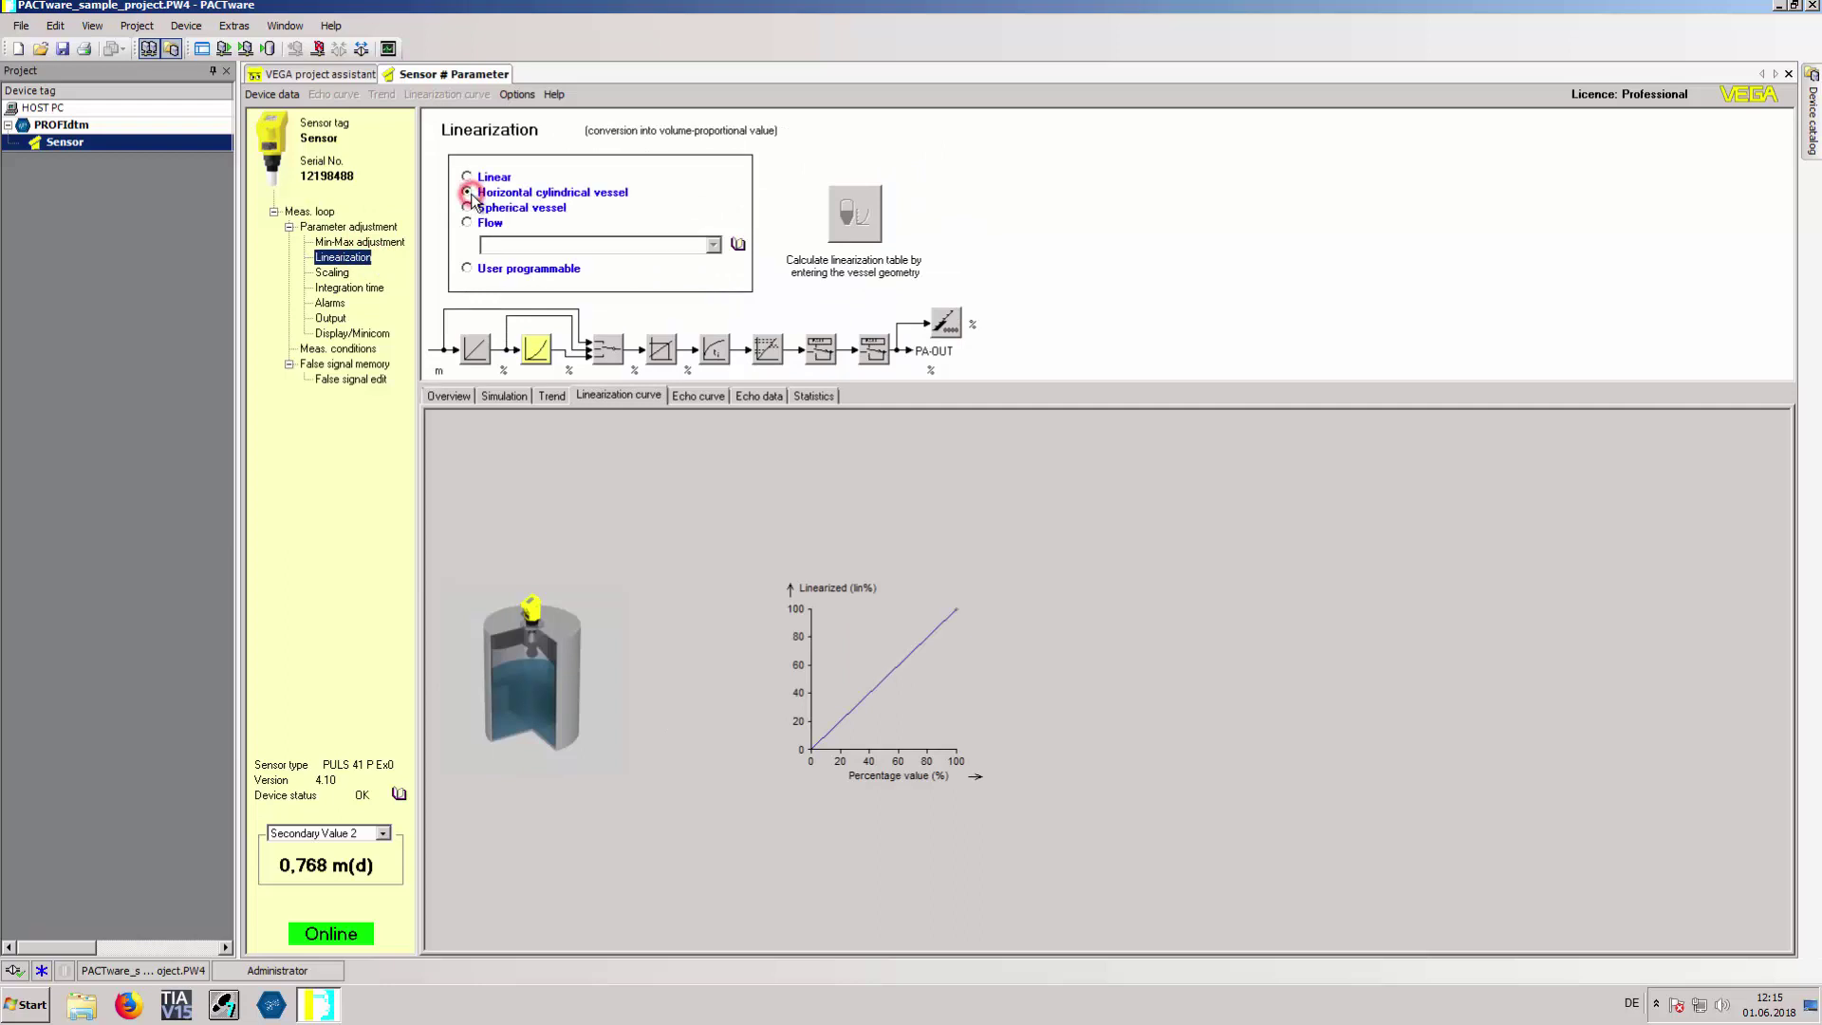
left_click(246, 49)
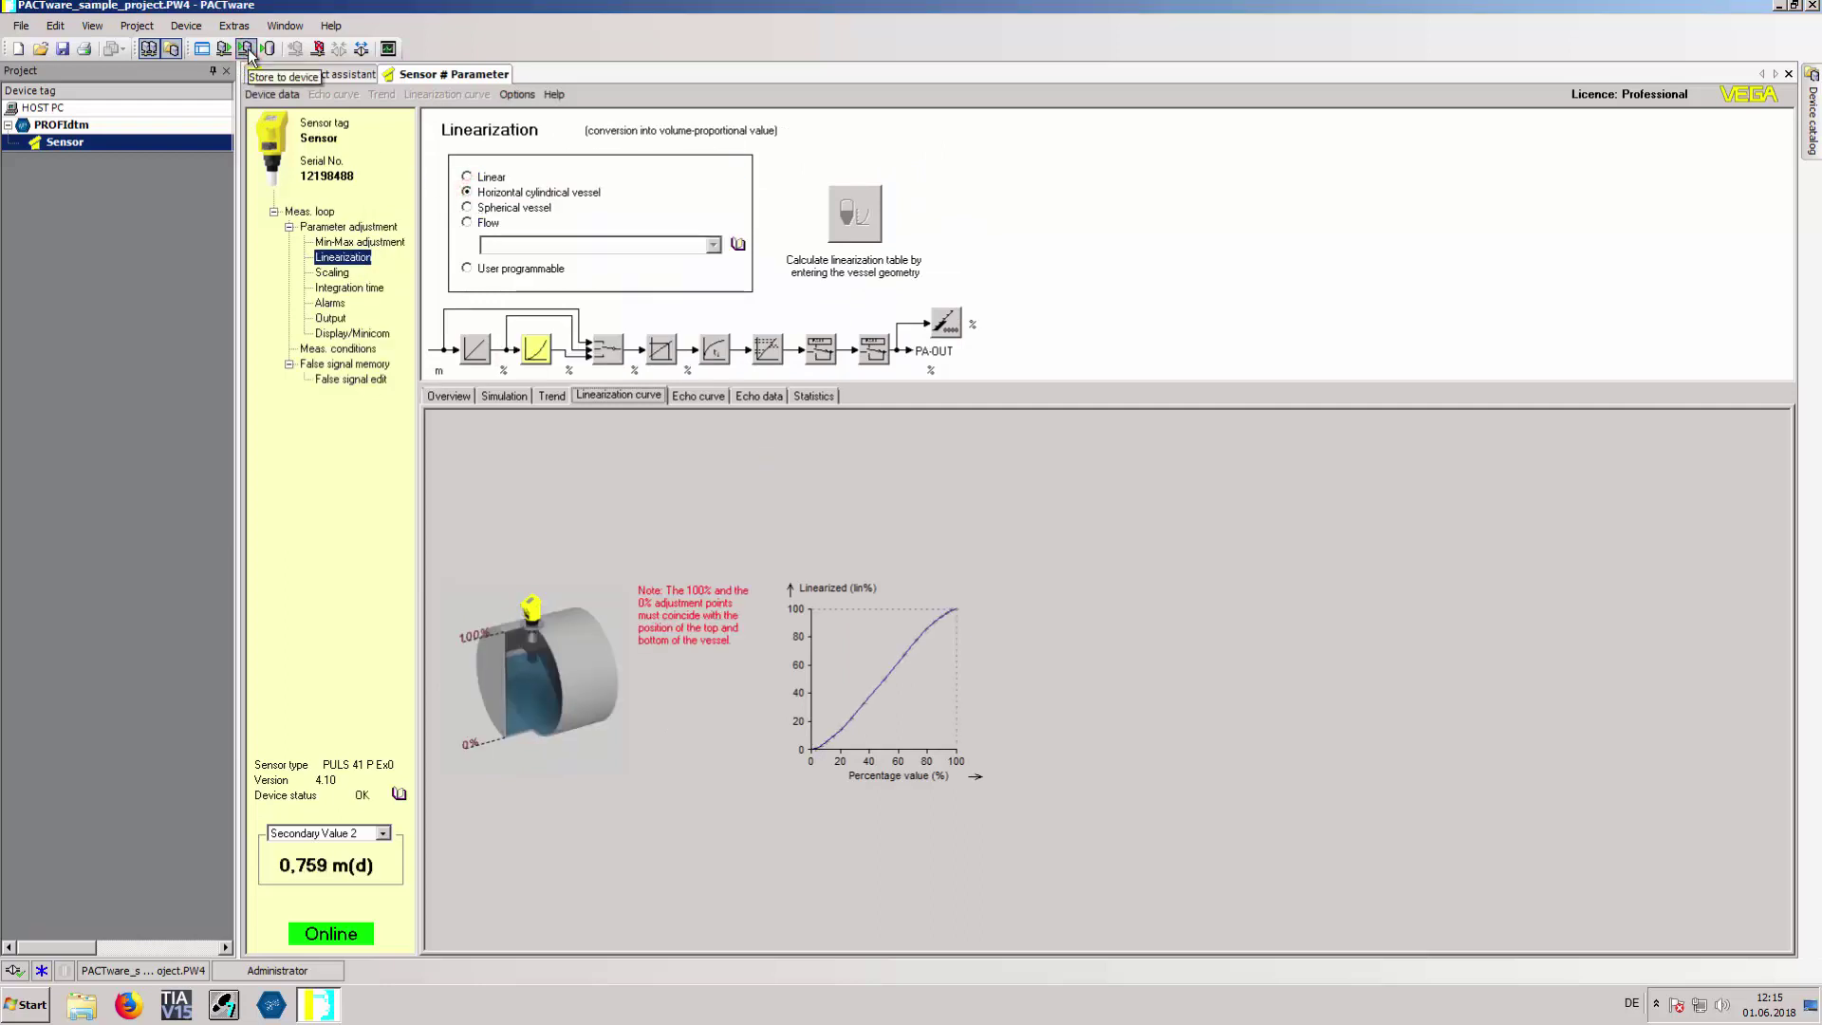